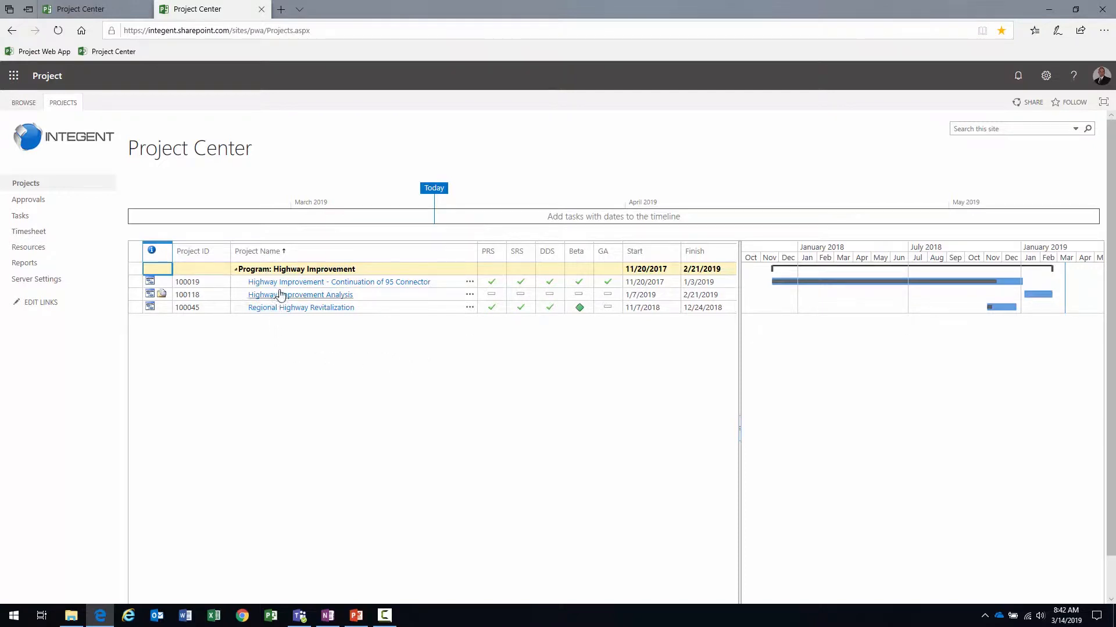
Examine the projects in the Highway Improvement program and the PRS to GA milestone indicators of the 95 Connector project.
left_click(365, 270)
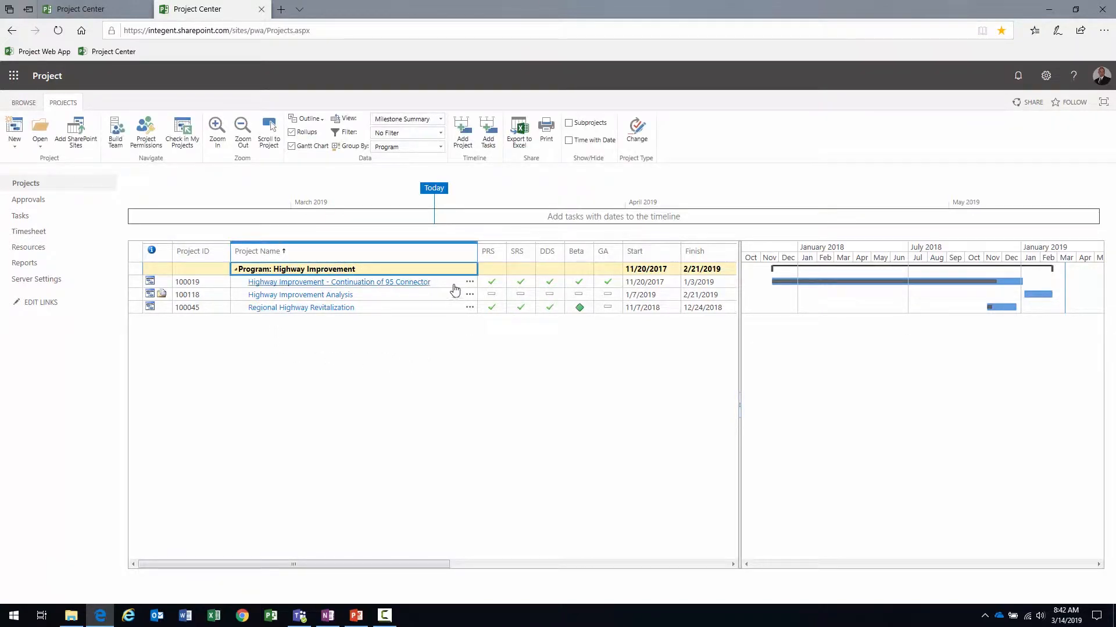
left_click_drag(448, 308, 448, 285)
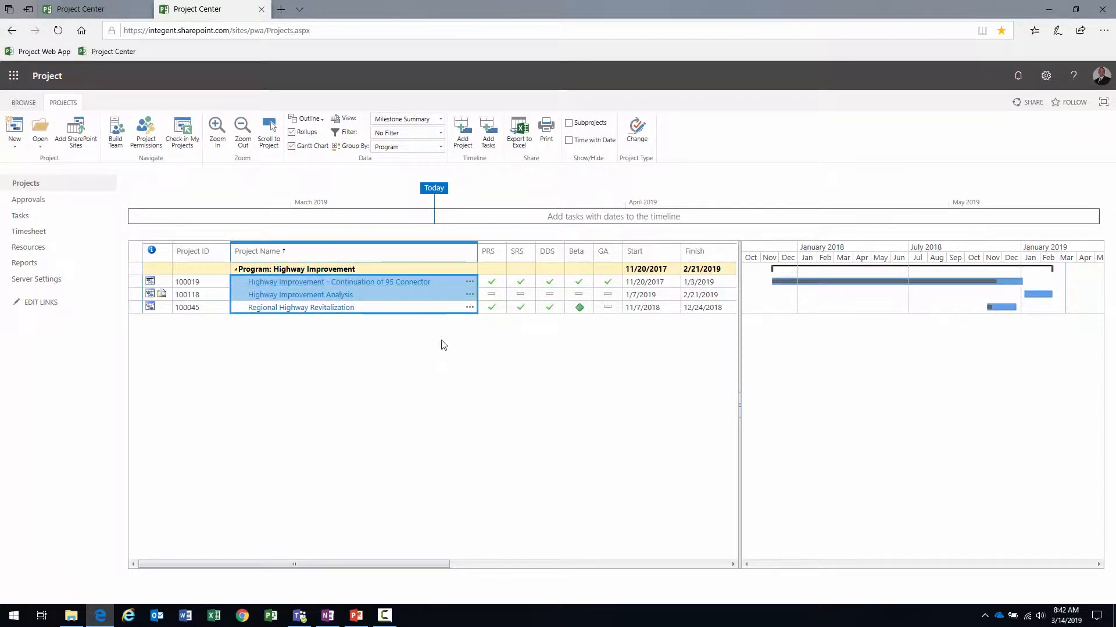
left_click(220, 284)
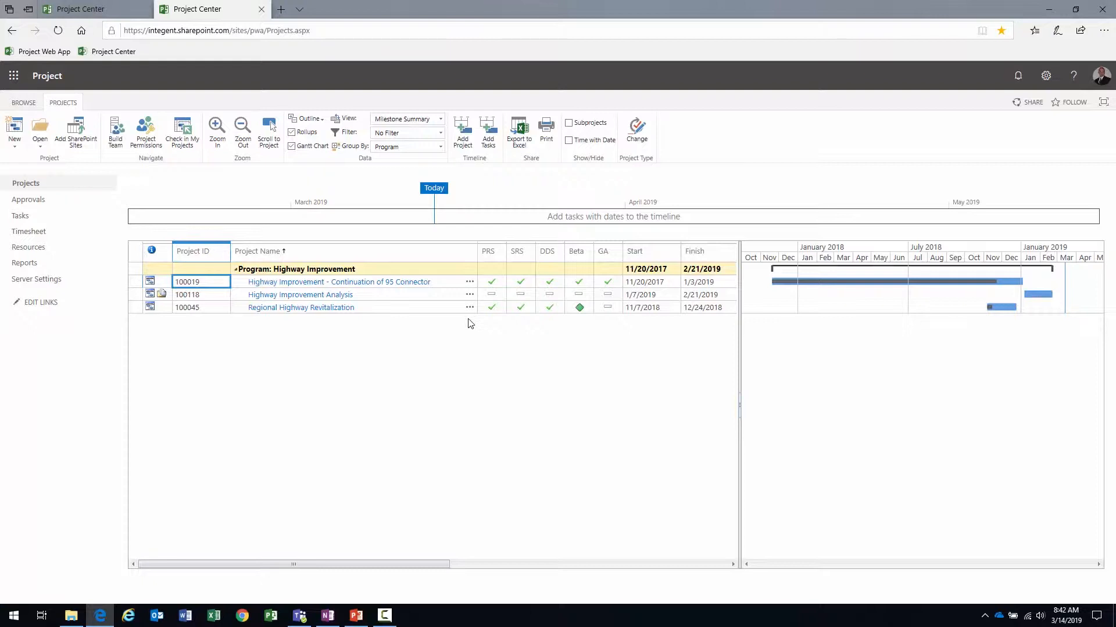
left_click(499, 284)
left_click(515, 286)
left_click(547, 285)
left_click(580, 285)
left_click(597, 286)
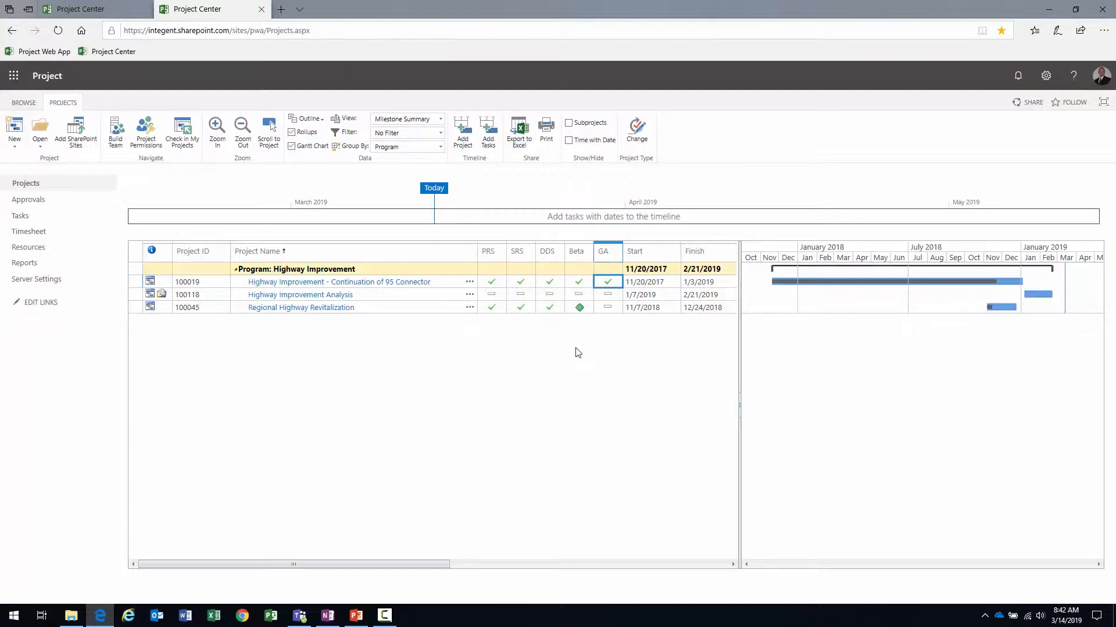
left_click(503, 287)
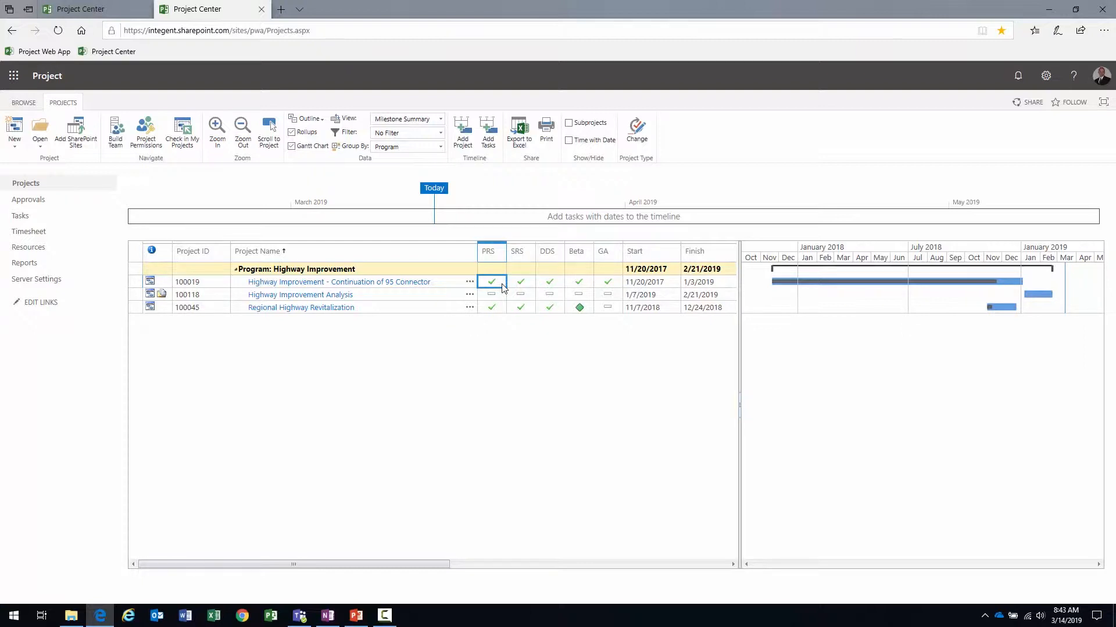
left_click(515, 286)
left_click(498, 283)
left_click(519, 287)
left_click(549, 287)
left_click(579, 285)
left_click(613, 282)
left_click(501, 284)
left_click(532, 284)
left_click(550, 285)
left_click(583, 286)
left_click(607, 285)
Compare the milestone indicators of Highway Improvement Analysis and Regional Highway Revitalization, including the Beta and GA stages.
left_click_drag(499, 294, 620, 295)
left_click(488, 309)
left_click_drag(503, 313, 579, 313)
left_click(579, 311)
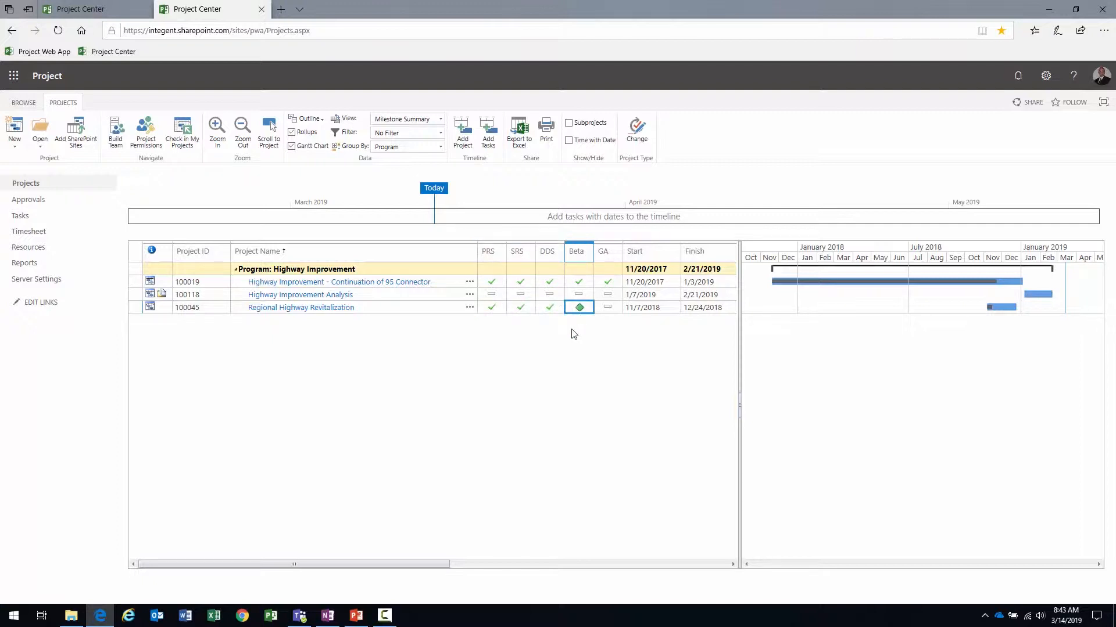
left_click(617, 308)
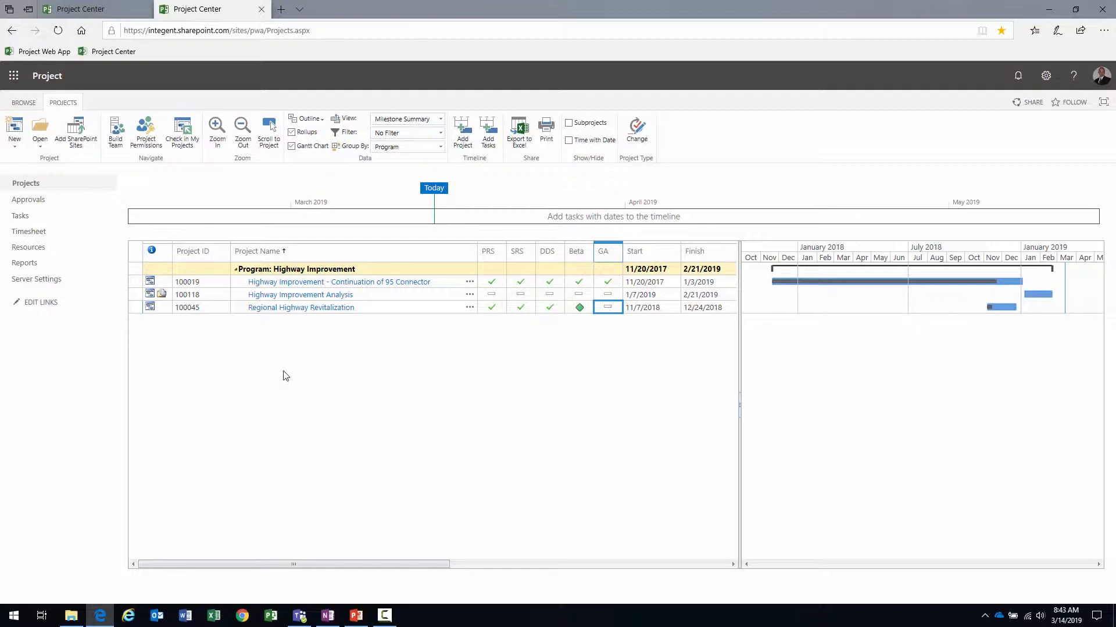
Switch to the Train site, close the other site's page, and open its enterprise custom fields and lookup tables settings.
left_click(35, 279)
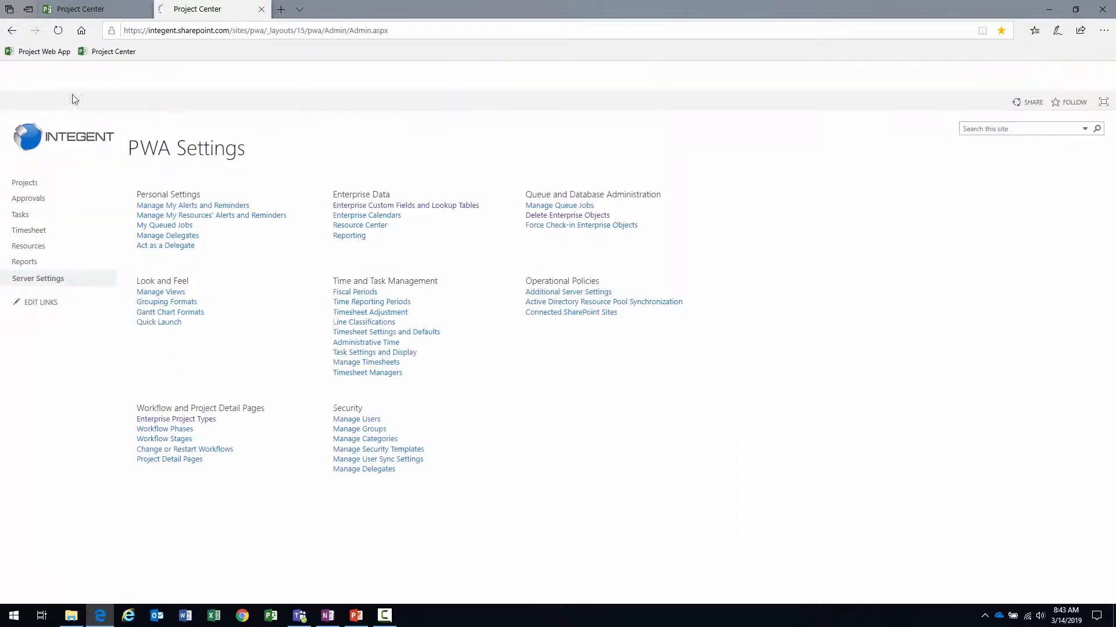
left_click(92, 8)
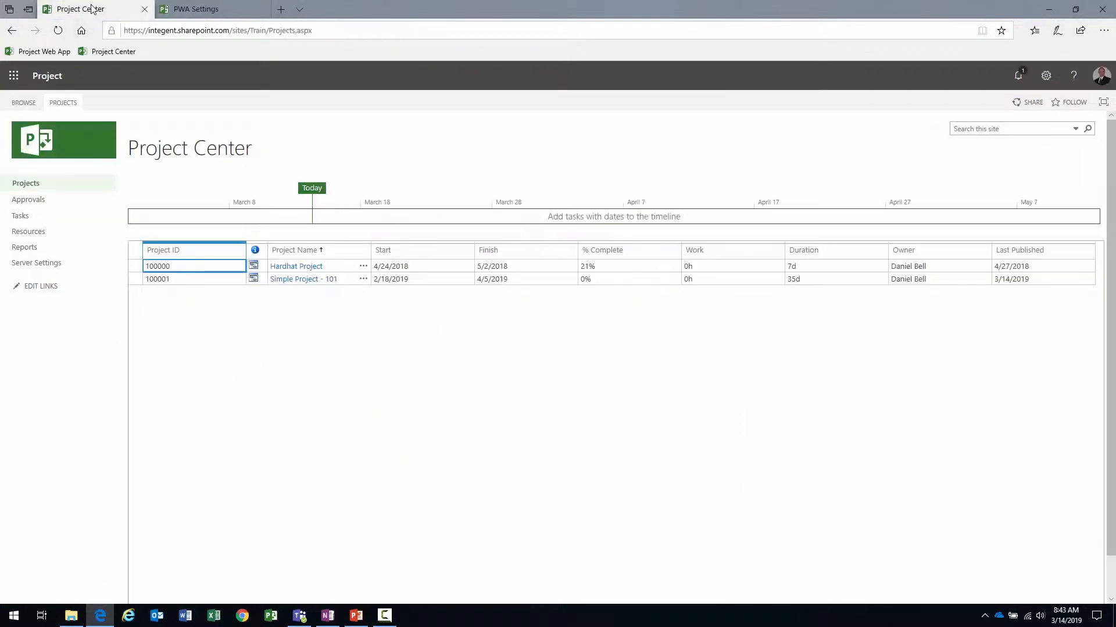
left_click(262, 10)
left_click(31, 266)
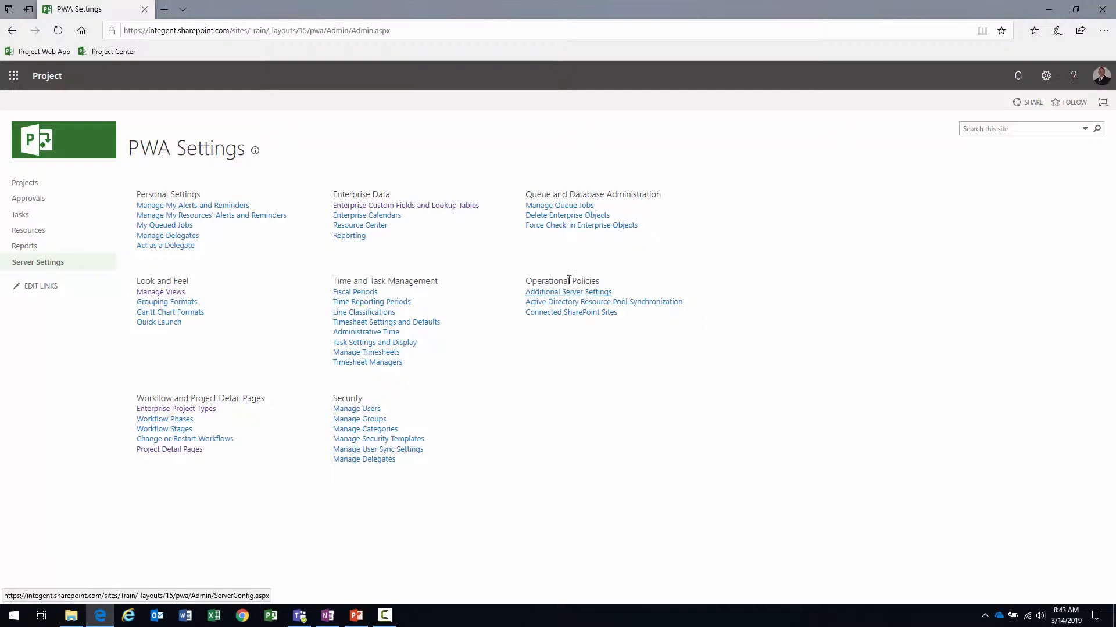
left_click(438, 207)
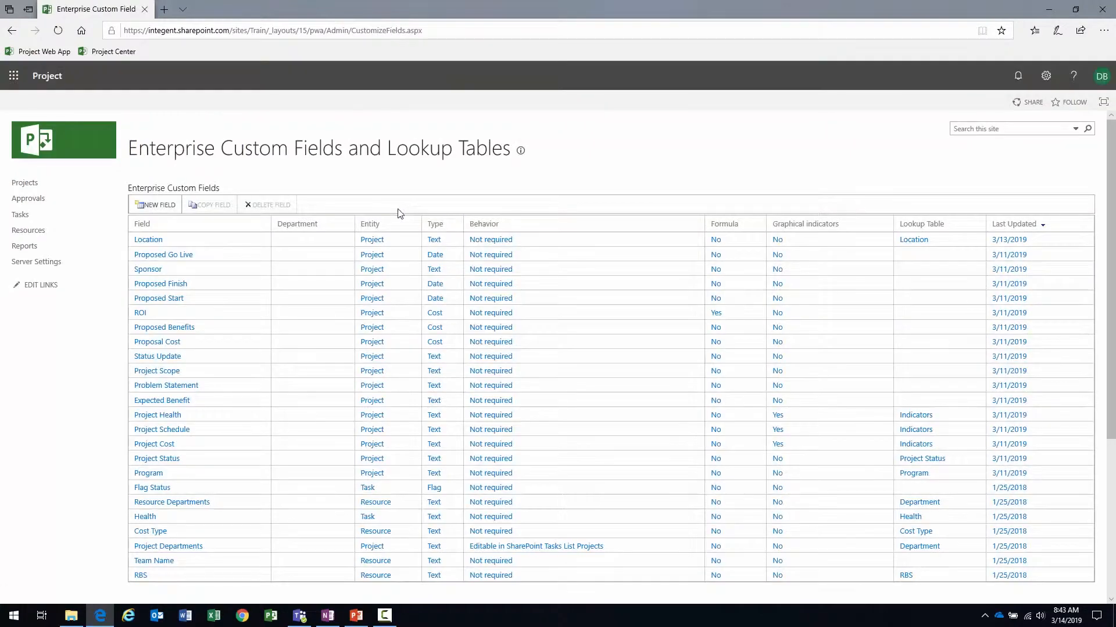
Start a new lookup table for custom fields and name it MilestoneRPT.
scroll(360, 291, "down", 4)
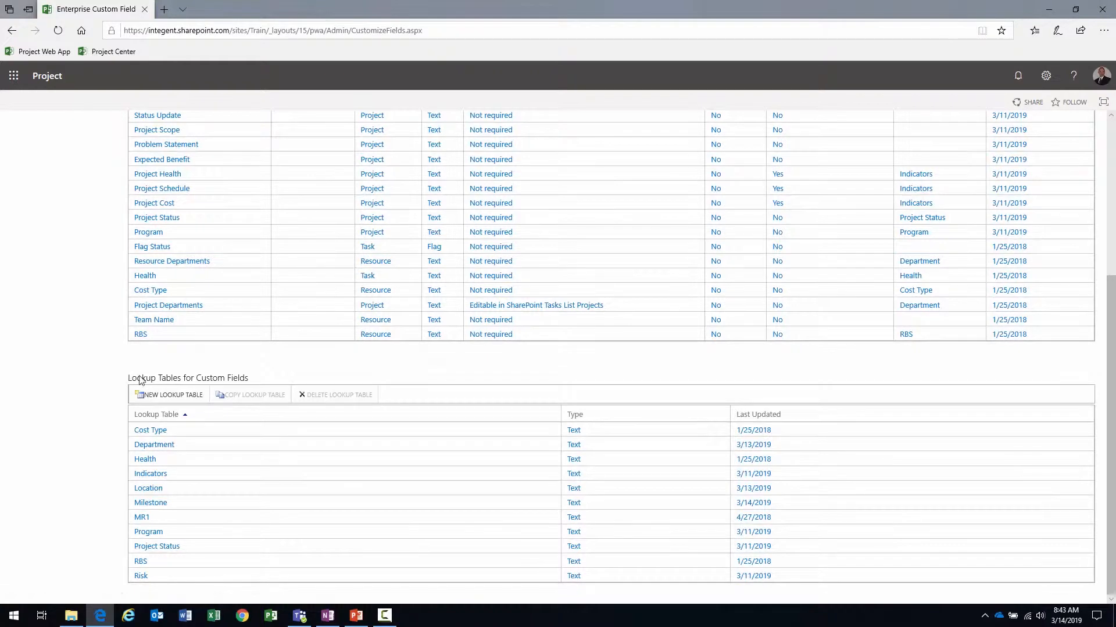
left_click_drag(129, 378, 297, 379)
left_click(112, 400)
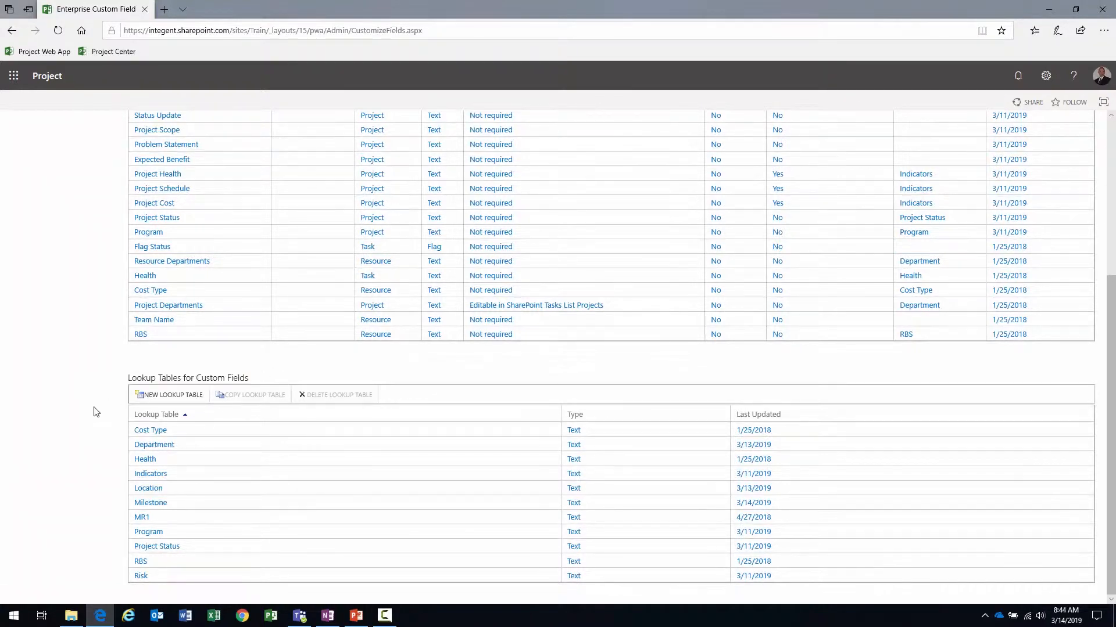
left_click(181, 395)
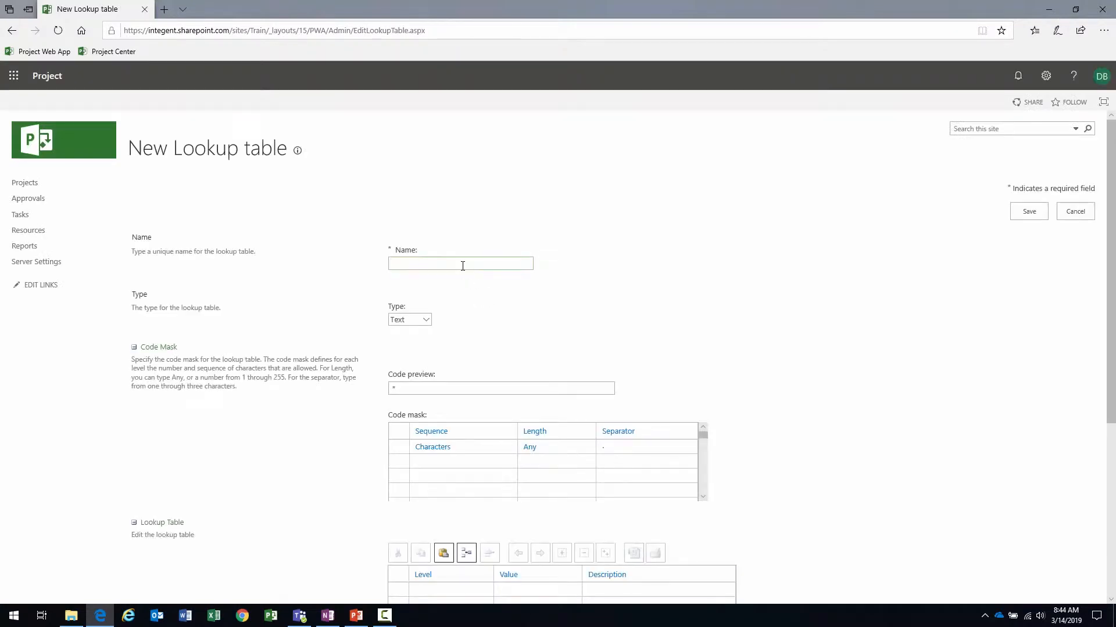
type("MilestoneRPT")
Add the lookup values Phase I, Phase II and Phase III to the MilestoneRPT table and save it.
scroll(605, 351, "down", 3)
left_click(529, 437)
type("Phase I")
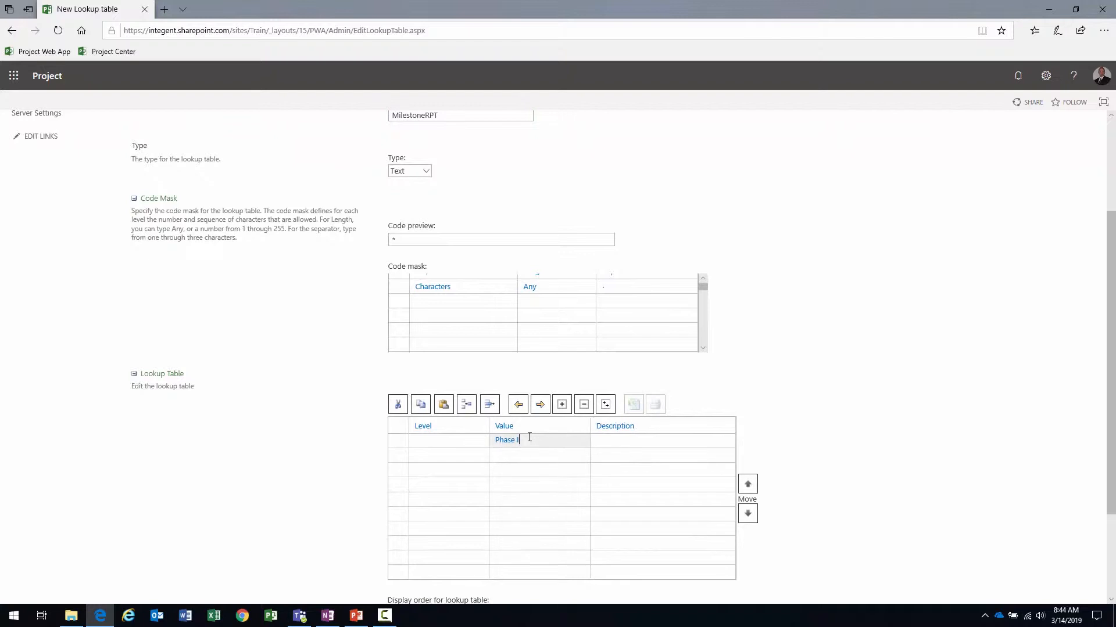
key("Return")
type("Phase II")
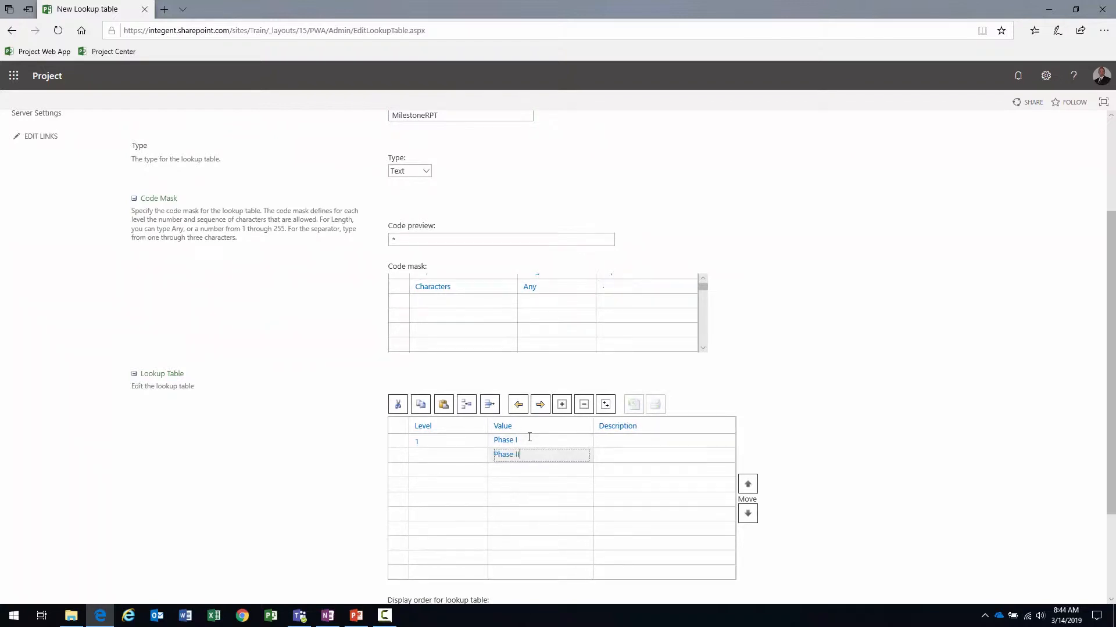
key("Return")
type("Phase IIOI")
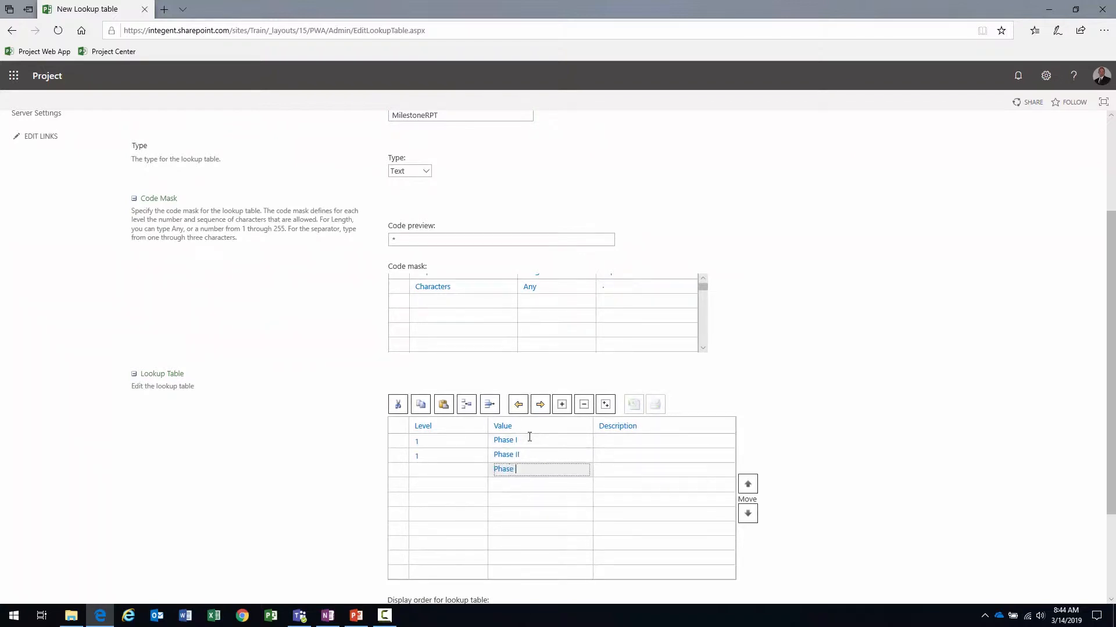
key("BackSpace")
key("BackSpace")
type("I")
left_click(588, 455)
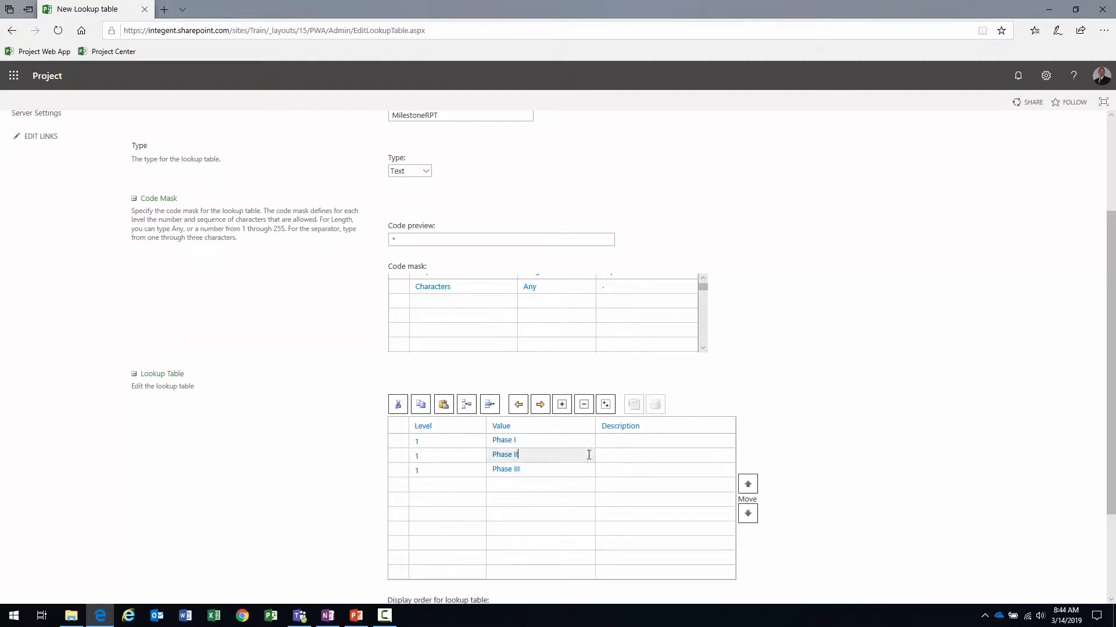
scroll(627, 472, "up", 3)
left_click(1025, 216)
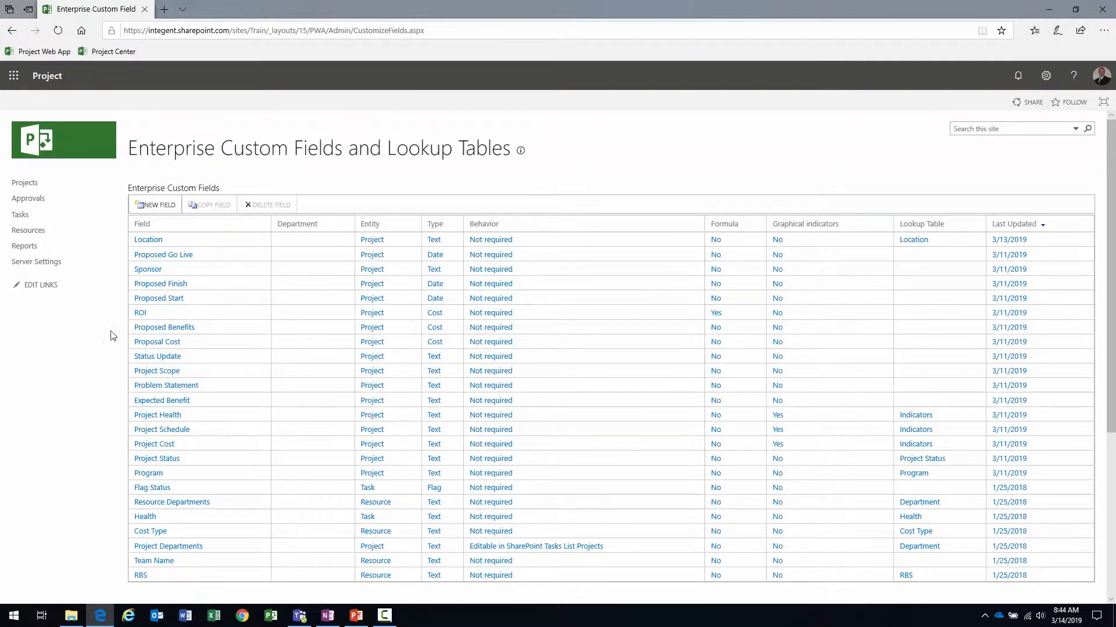
Start a new enterprise custom field named MilestoneRPT and set its entity to Task.
left_click(155, 206)
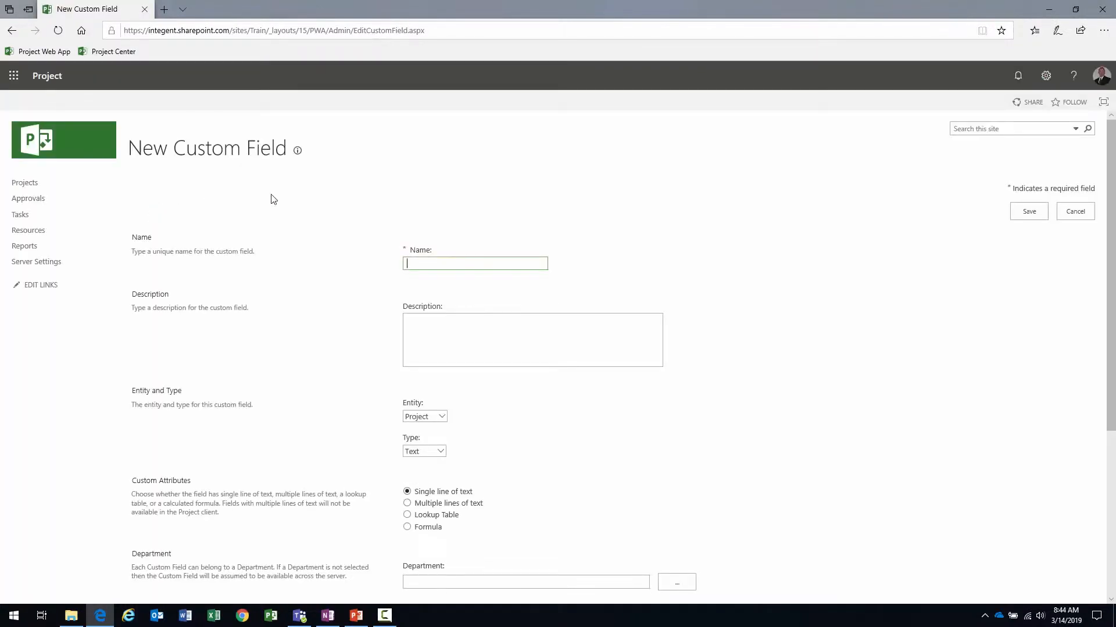
type("Milestone")
type(" Flag")
scroll(420, 313, "down", 4)
left_click(428, 193)
left_click(428, 176)
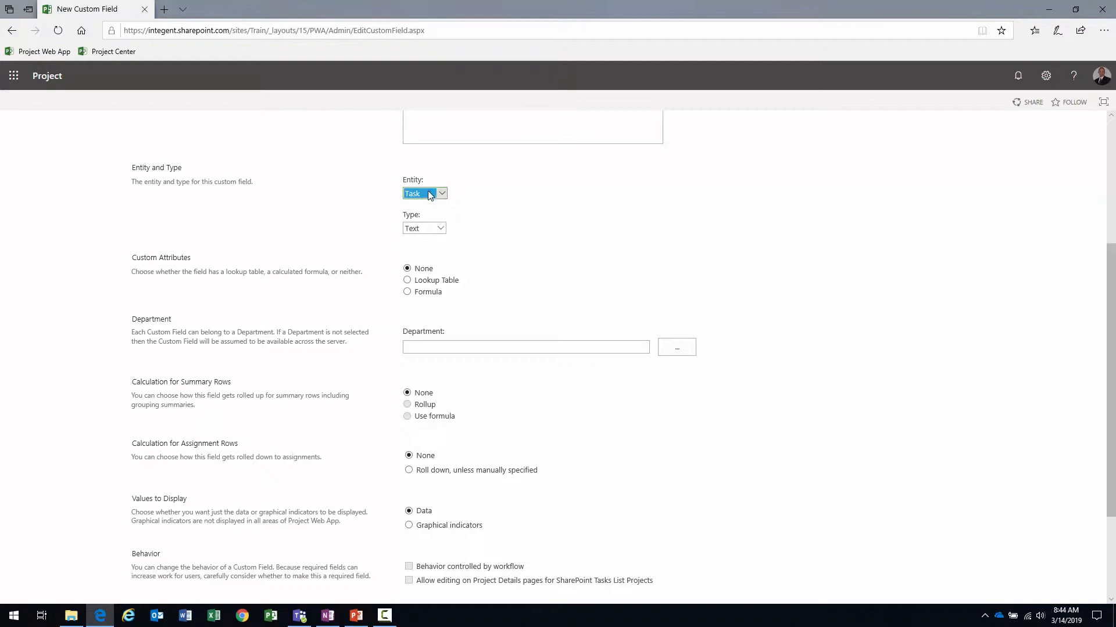
Base the MilestoneRPT field on the MilestoneRPT lookup table and save the field.
left_click(408, 281)
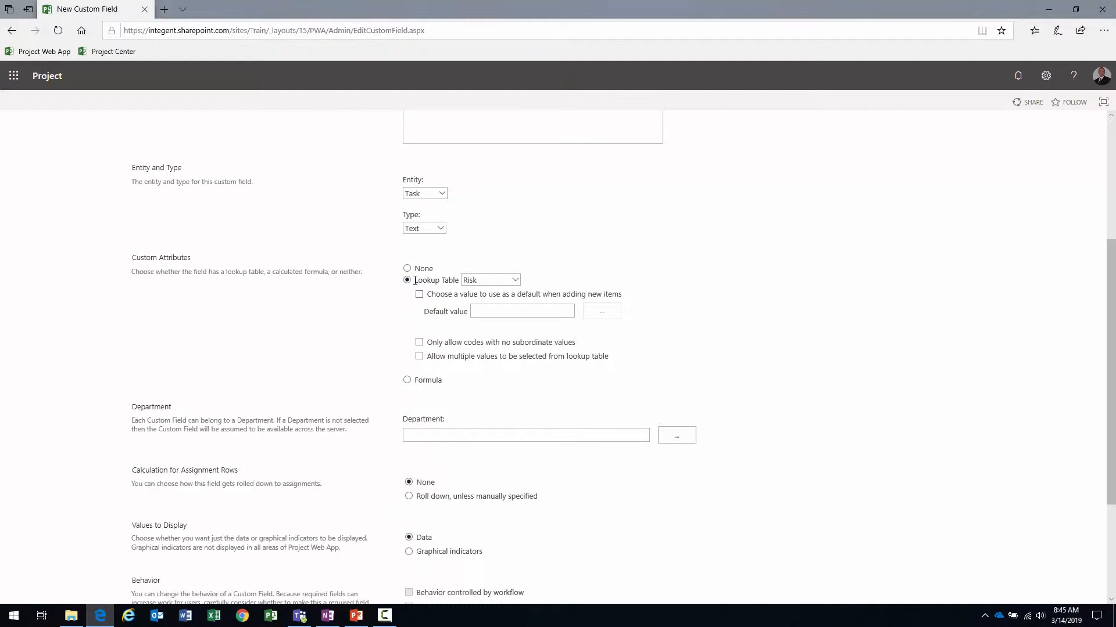
left_click(495, 280)
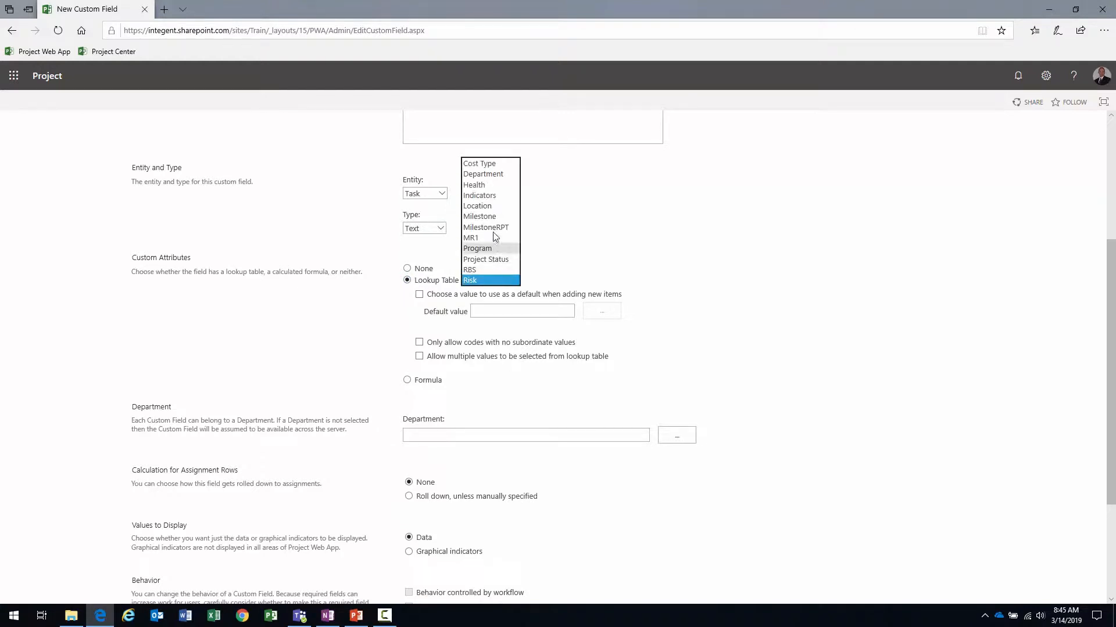
left_click(491, 229)
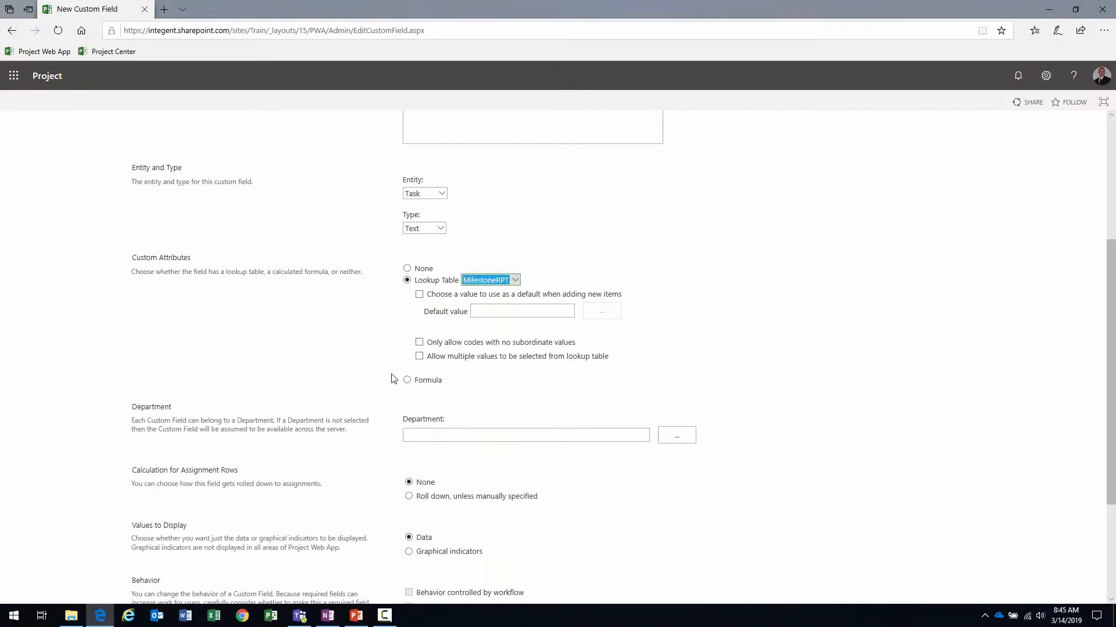
scroll(392, 379, "down", 3)
scroll(930, 299, "up", 8)
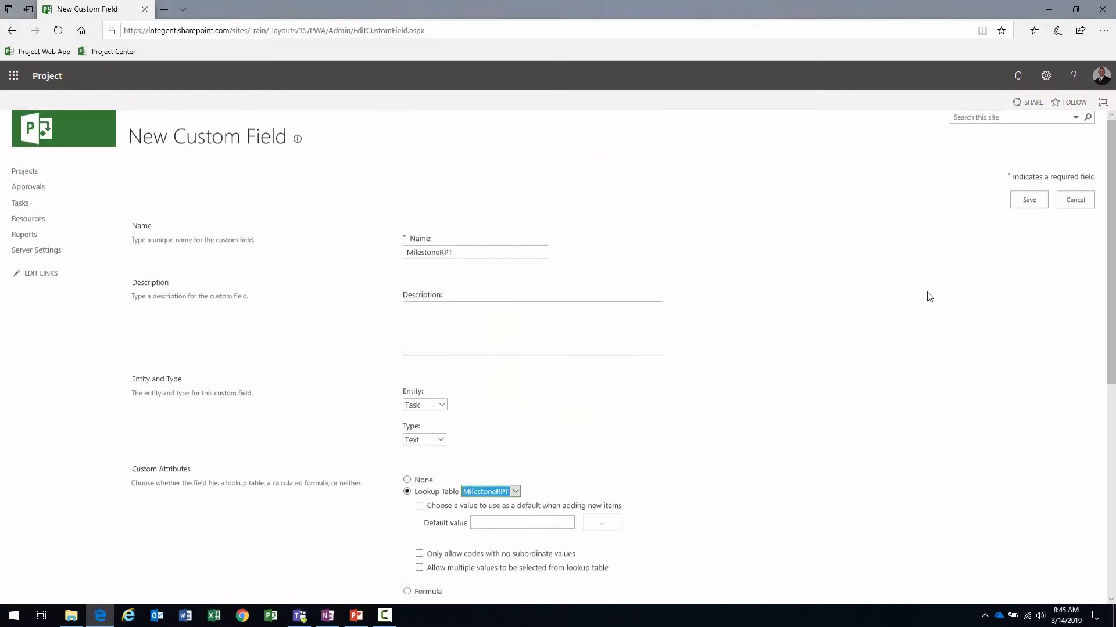
left_click(1027, 215)
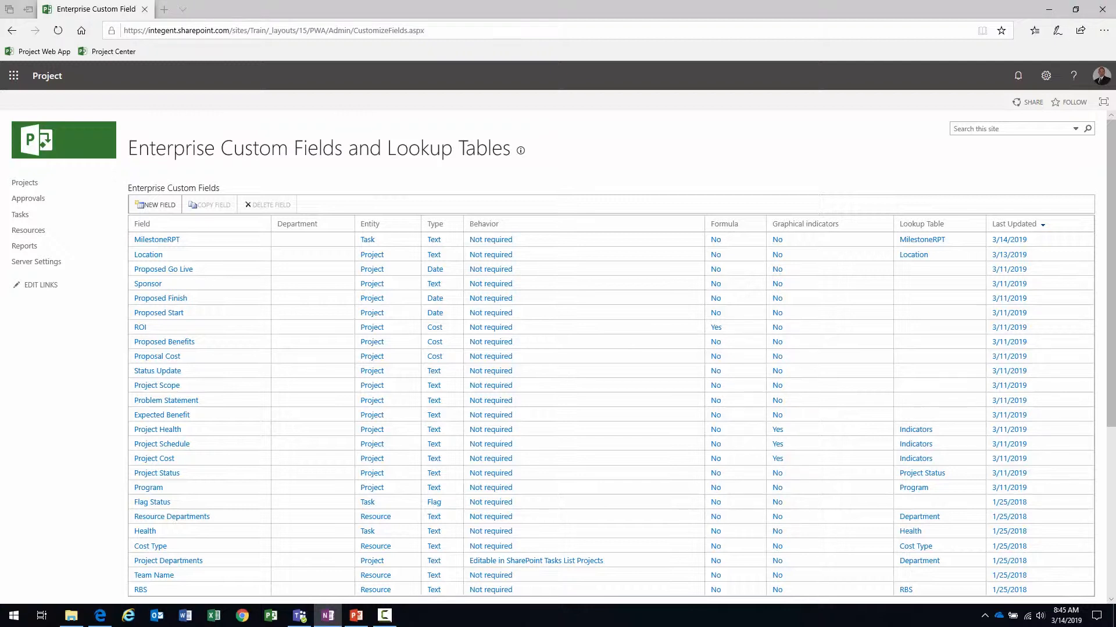
Start a new custom field named t_Phase I with the entity Task and the type Number.
left_click(160, 207)
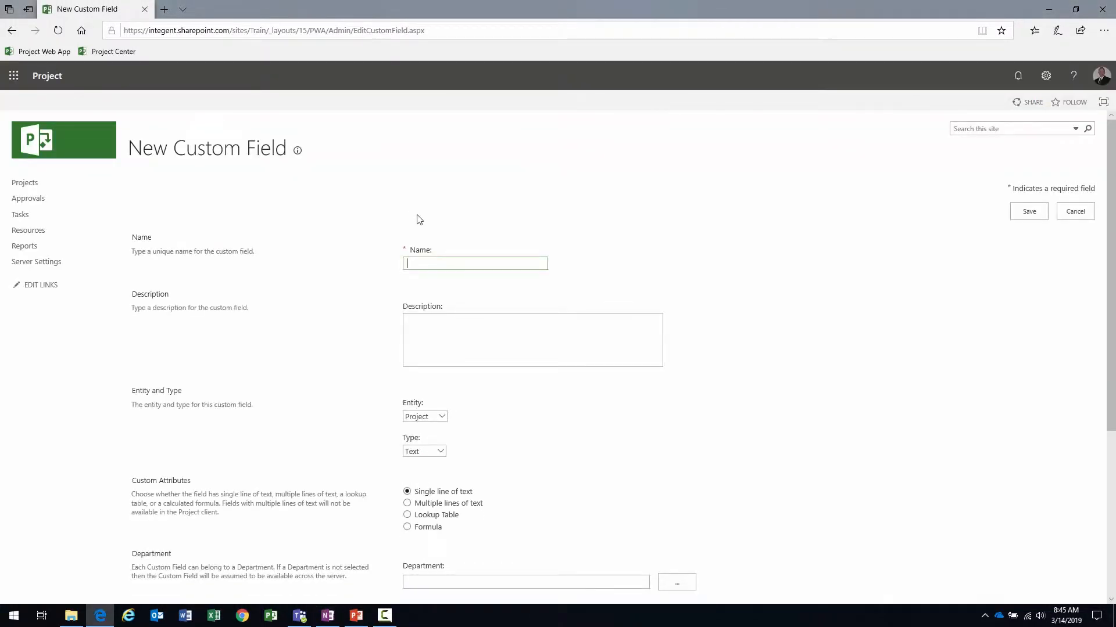
type("t_Phase")
scroll(445, 263, "down", 2)
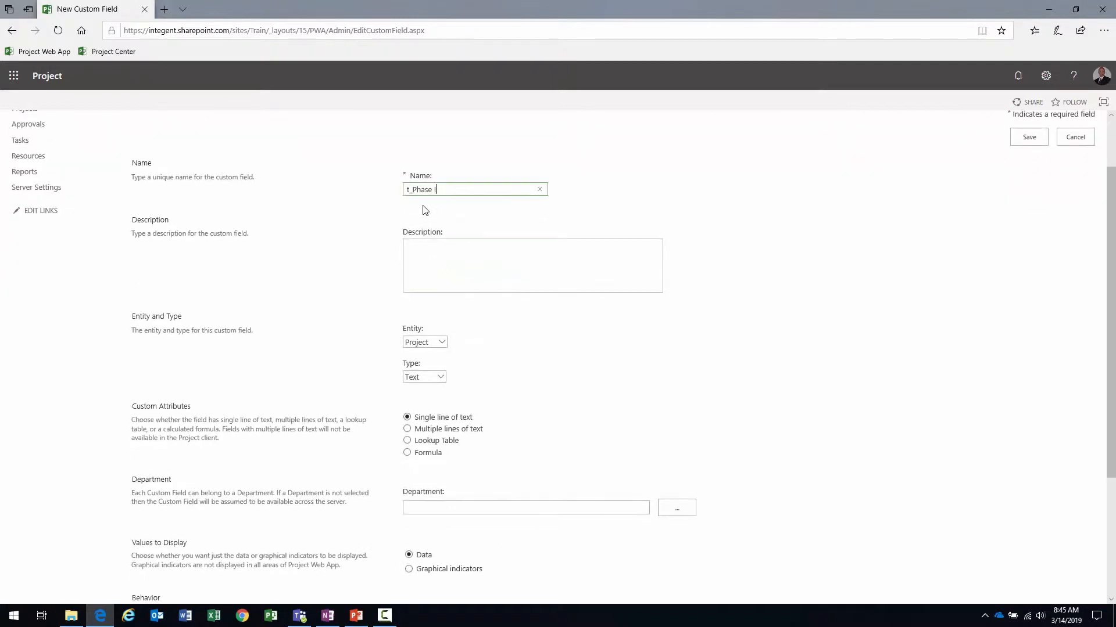
left_click(441, 342)
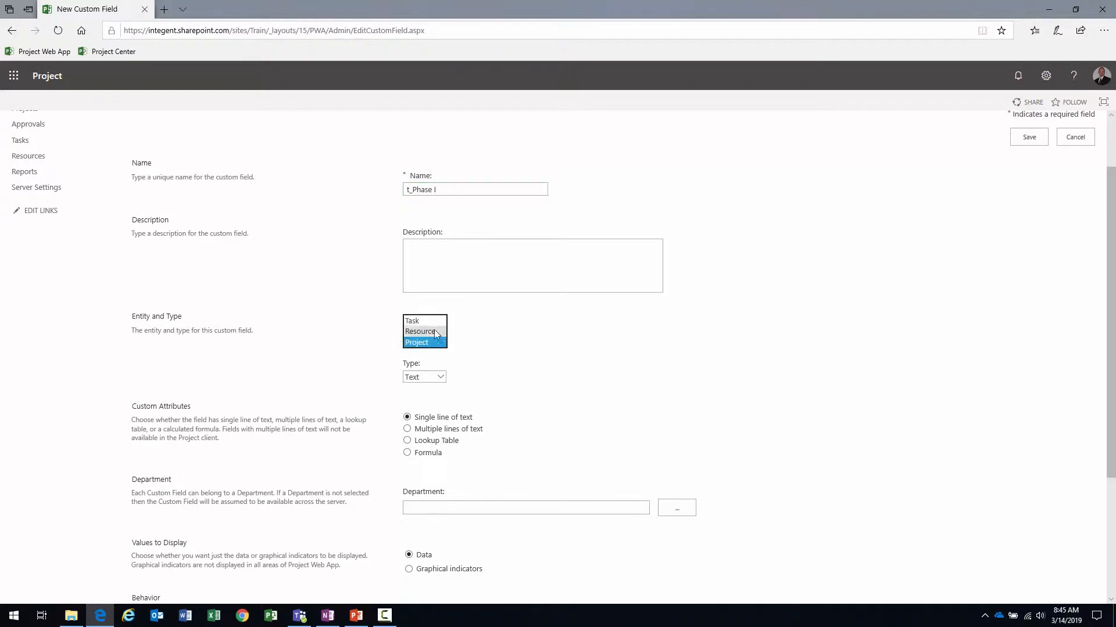
left_click(433, 347)
scroll(654, 368, "down", 3)
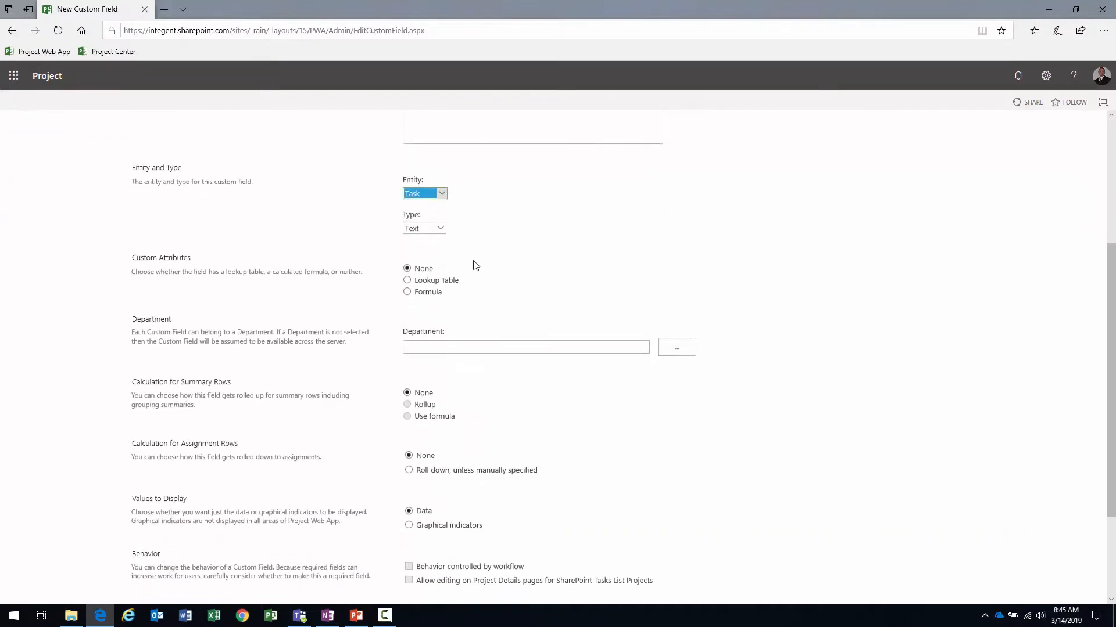
left_click(437, 228)
left_click(431, 220)
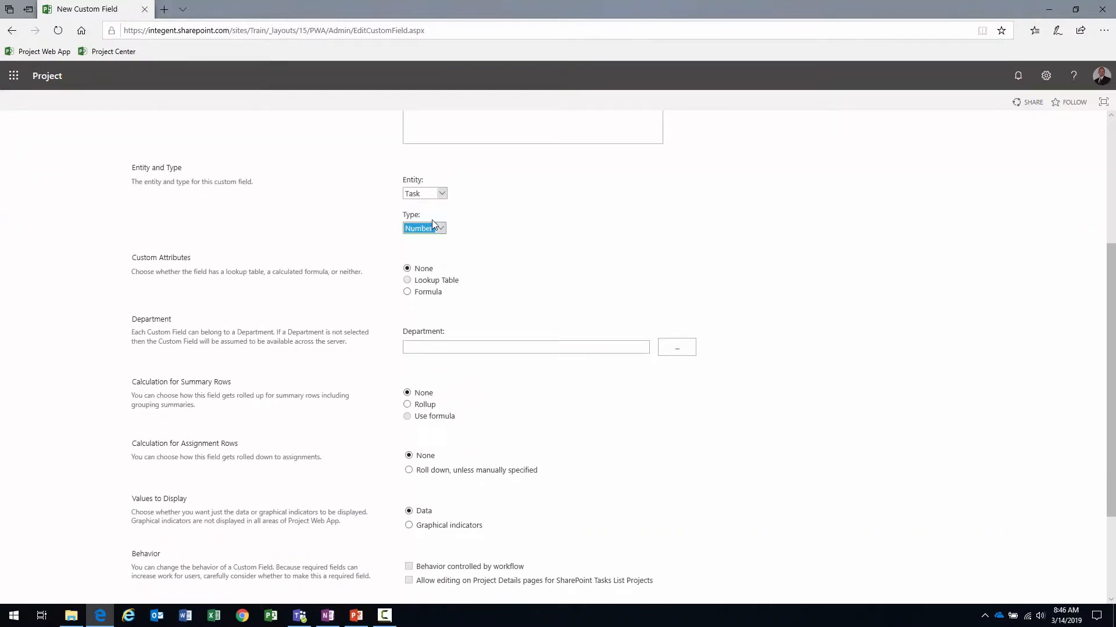
Calculate the field with the formula IIf([MilestoneRPT]="Phase I",Switch([% Complete]=0 And [Start]>Now(),4,[% Complete]=100,1,[% Complete]<100 And Now()>[Finish],3,[% Complete]<100 And Now()<[Finish],2,True,0),0).
left_click(416, 295)
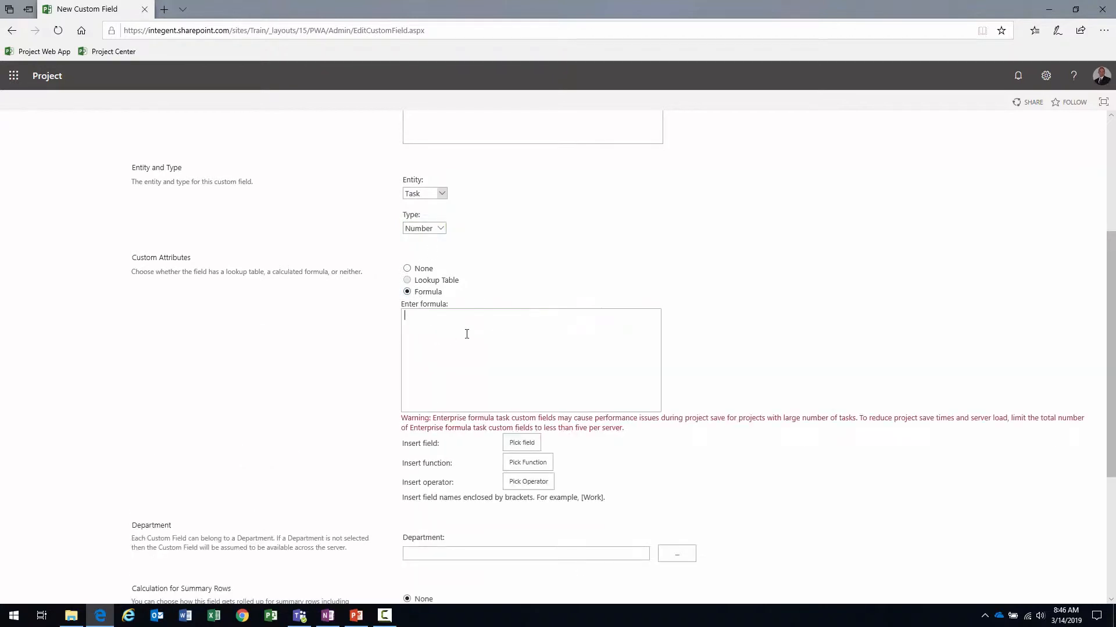
type("IIf([MilestoneRPT] = \"Phase I\", Switch([% Complete] = 0 And [Start] > Now(), 4, [% Complete] = 100, 1, [% Complete] < 100 And Now() > [Finish], 3, [% Complete] < 100 And Now() < [Finish], 2, True, 0), 0)")
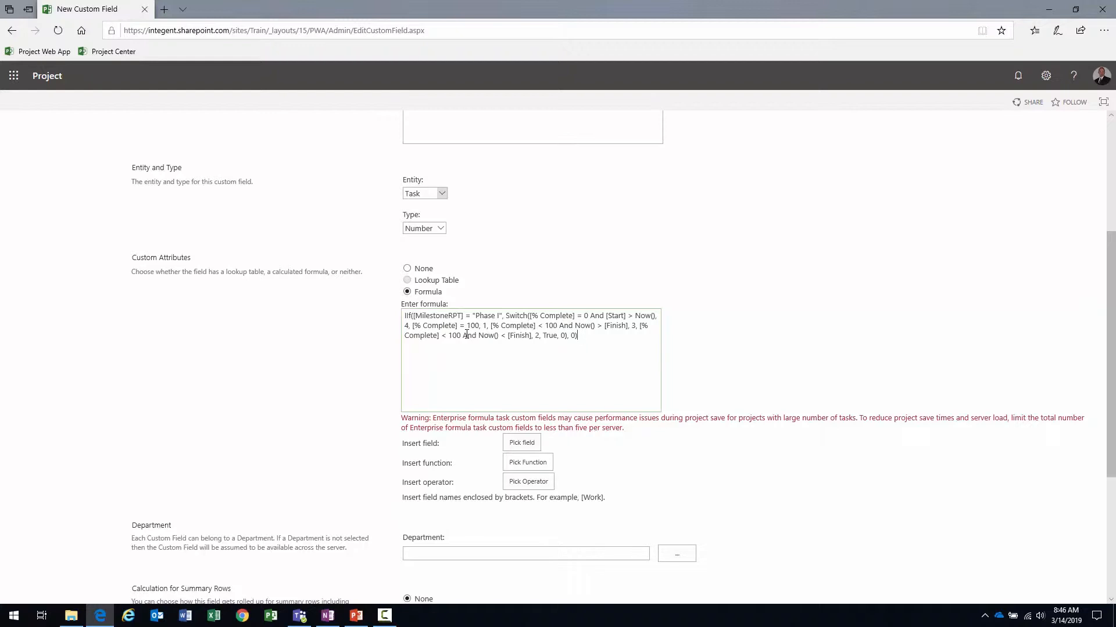
left_click(460, 315)
left_click_drag(460, 316, 417, 317)
left_click_drag(475, 317, 501, 317)
left_click(604, 345)
Set the t_Phase I field's calculation for summary rows to Rollup with the Maximum method.
scroll(775, 461, "down", 3)
scroll(777, 463, "down", 1)
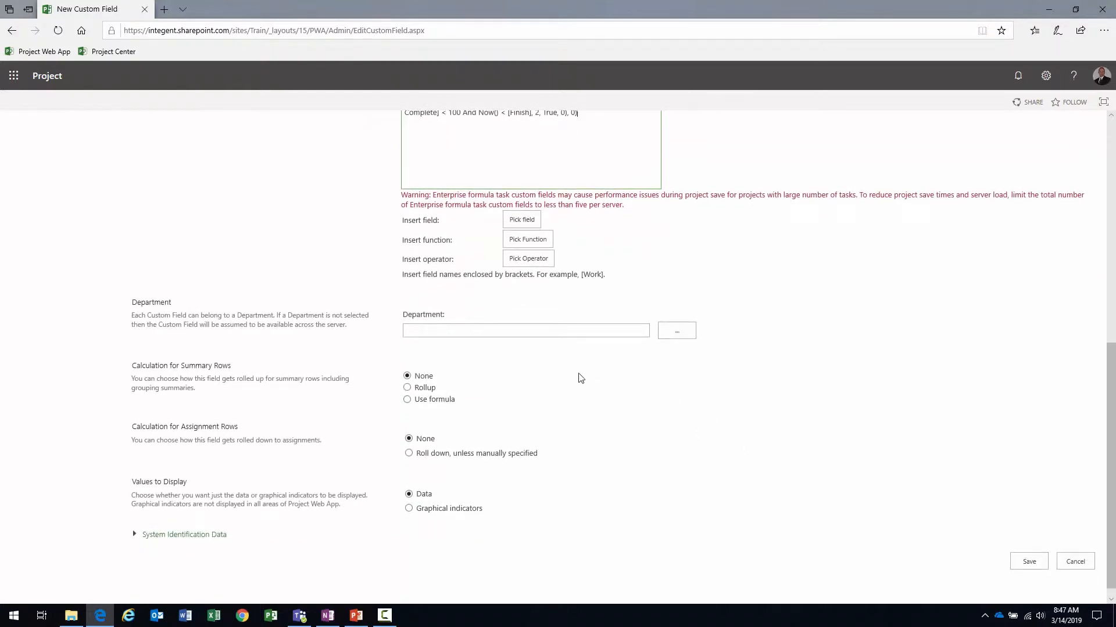
left_click(407, 388)
scroll(655, 374, "up", 1)
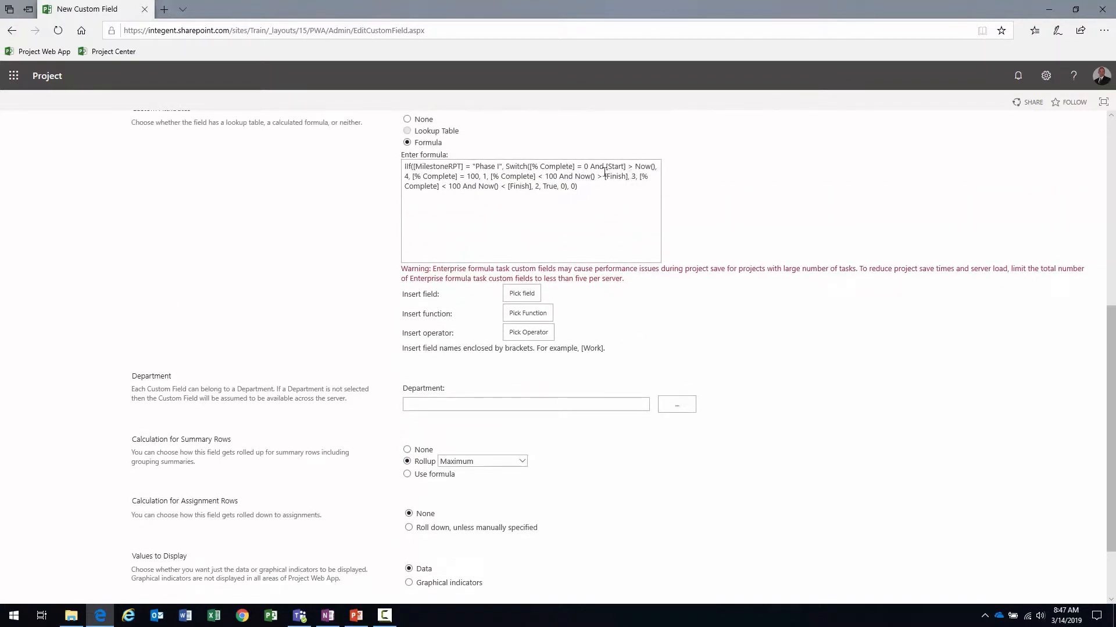
Check the remaining settings of the t_Phase I field and save the field.
scroll(730, 399, "down", 1)
scroll(608, 271, "up", 1)
scroll(608, 271, "down", 1)
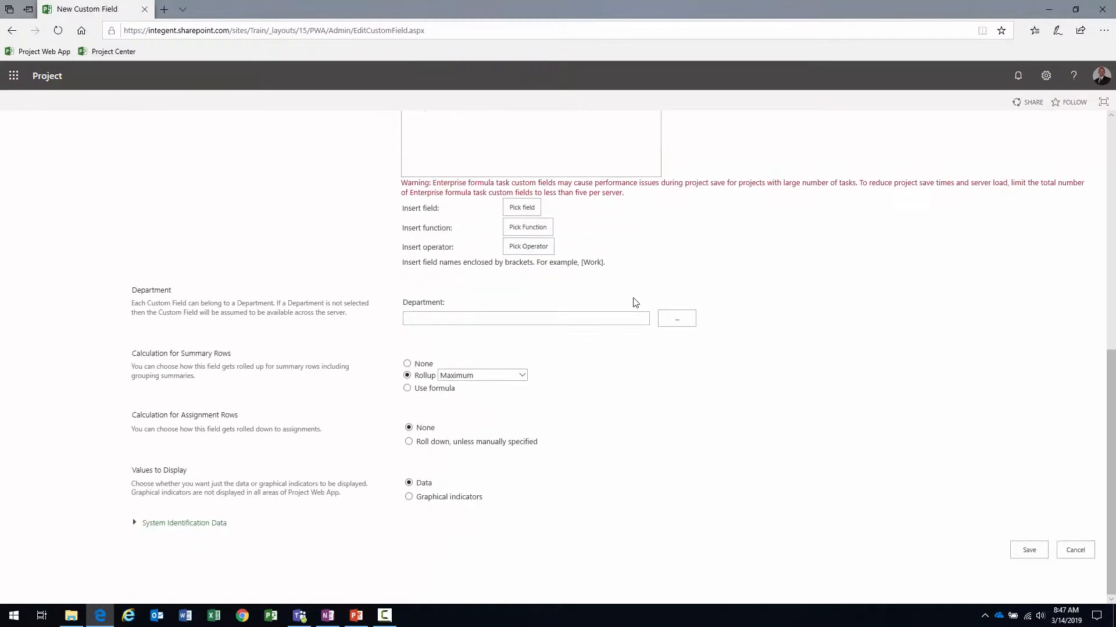
left_click(1031, 551)
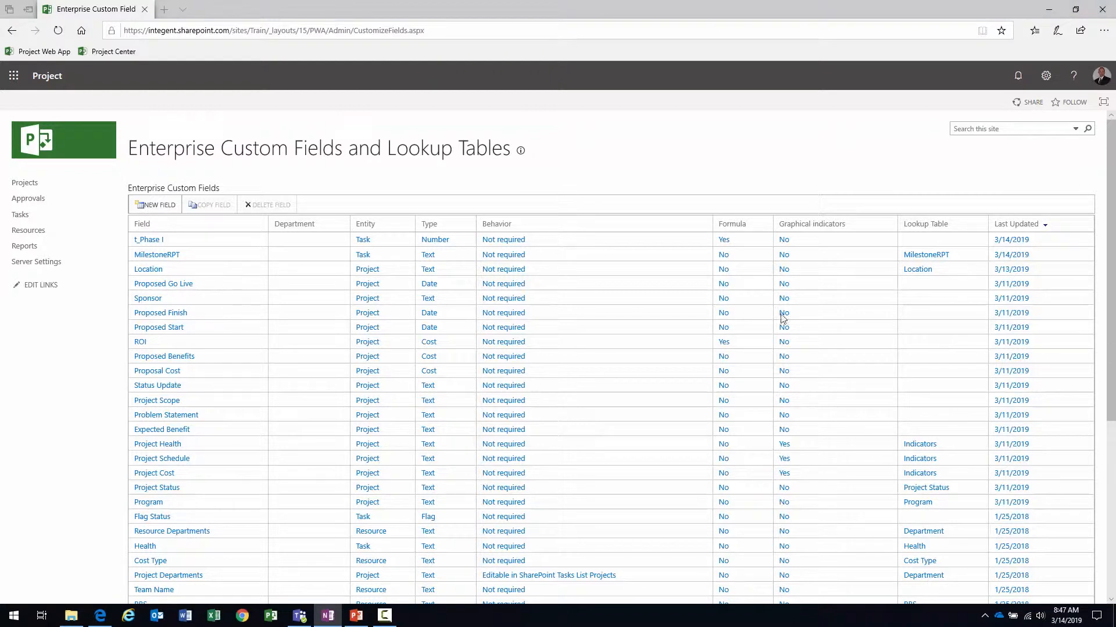
Start a new custom field named Phase I with the entity Project and the type Text.
left_click(164, 207)
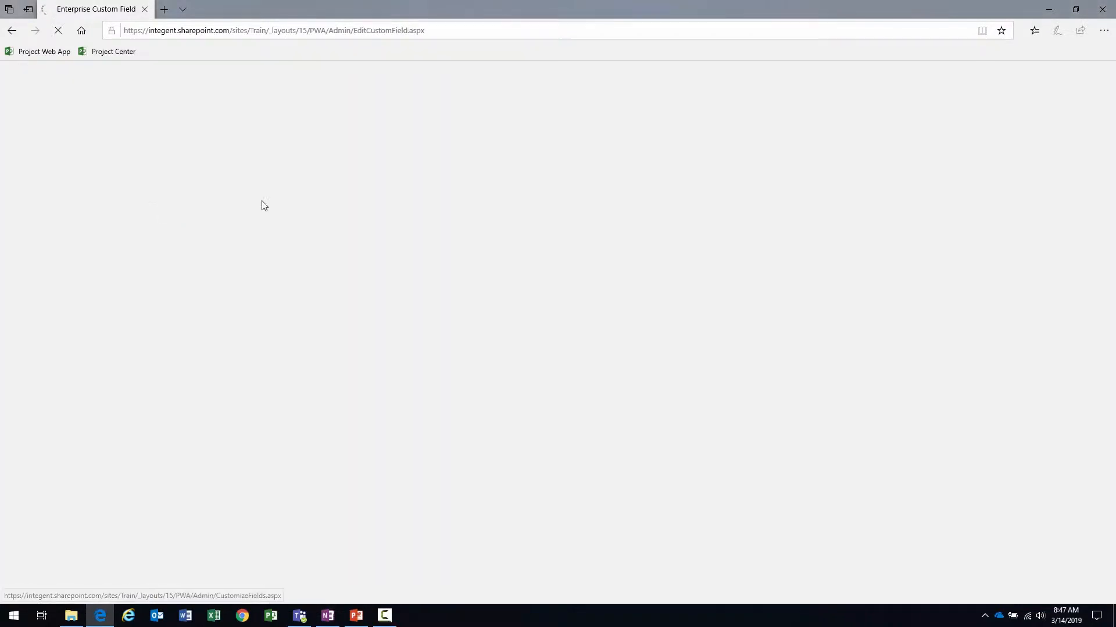
type("Phase")
scroll(445, 264, "down", 4)
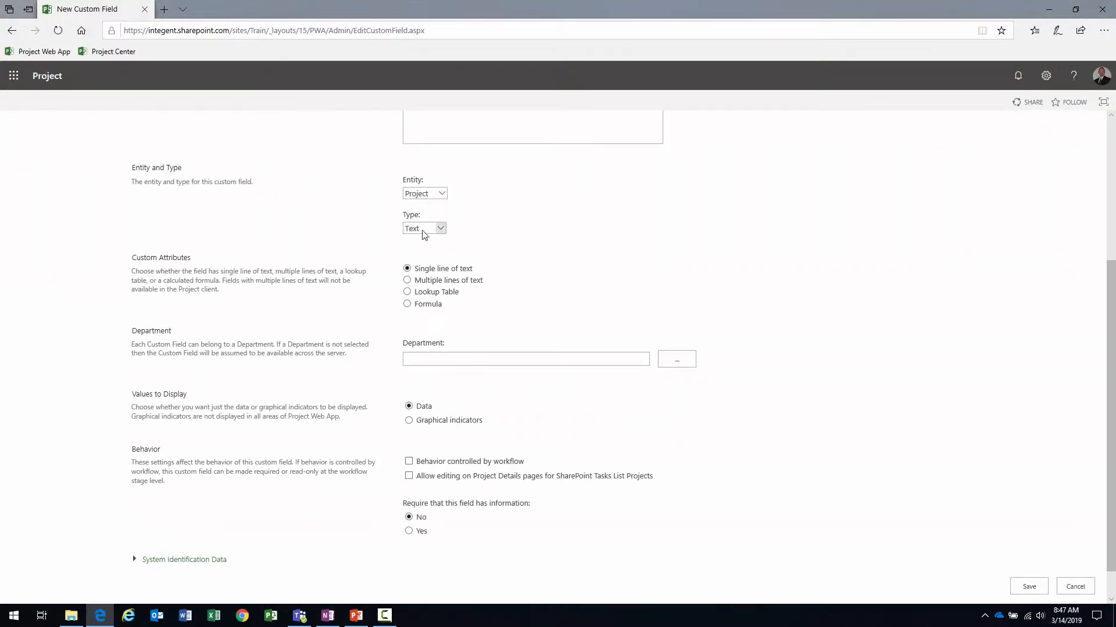
Calculate the field with the formula IIf([t_Phase I]=1,"Complete",IIf([t_Phase I]=2,"On Schedule",IIf([t_Phase I]=3,"Late",IIf([t_Phase I]=4,"Future Task","Not Applicable")))).
left_click(408, 305)
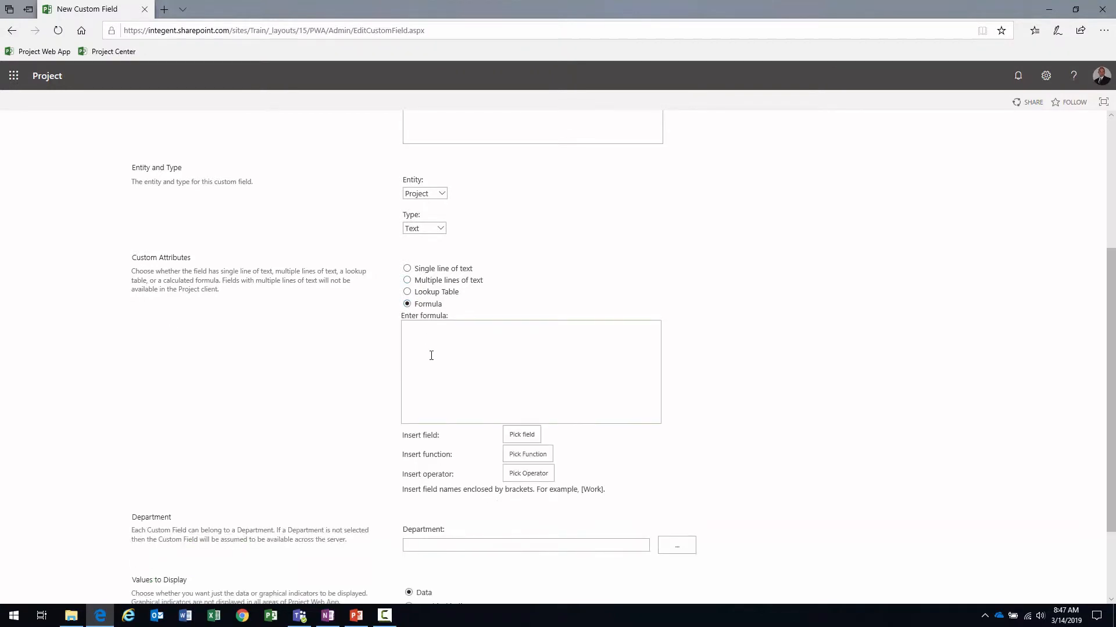
type("IIf([t_Phase I] = 1, \"Complete\", IIf([t_Phase I] = 2, \"On Schedule\", IIf([t_Phase I] = 3, \"Late\", IIf([t_Phase I] = 4, \"Future Task\", \"Not Applicable\"))))")
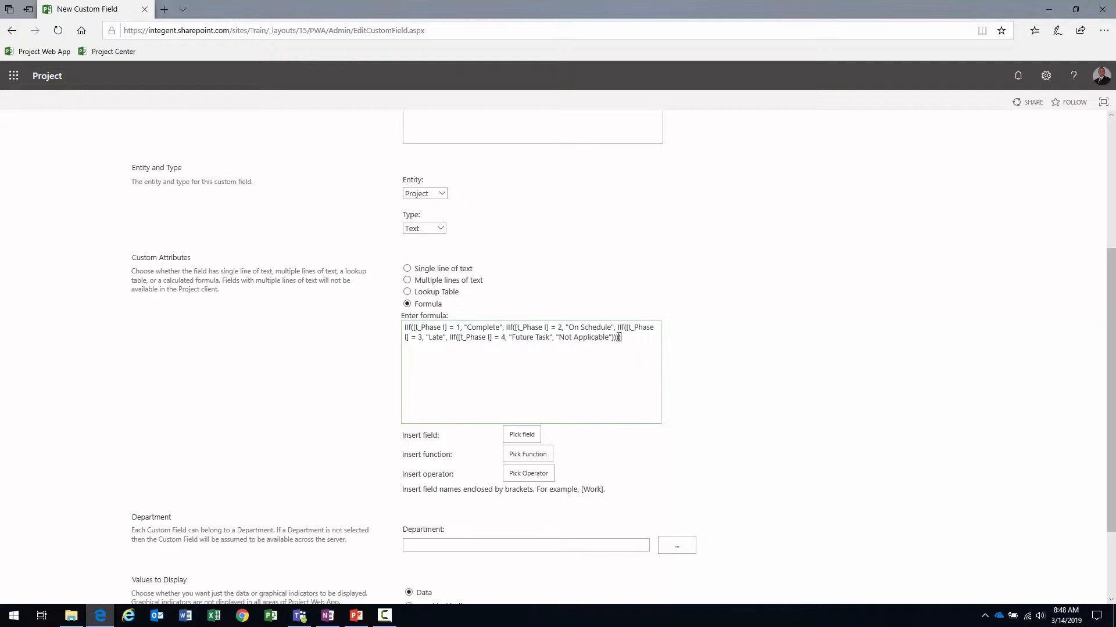
left_click_drag(559, 338, 607, 340)
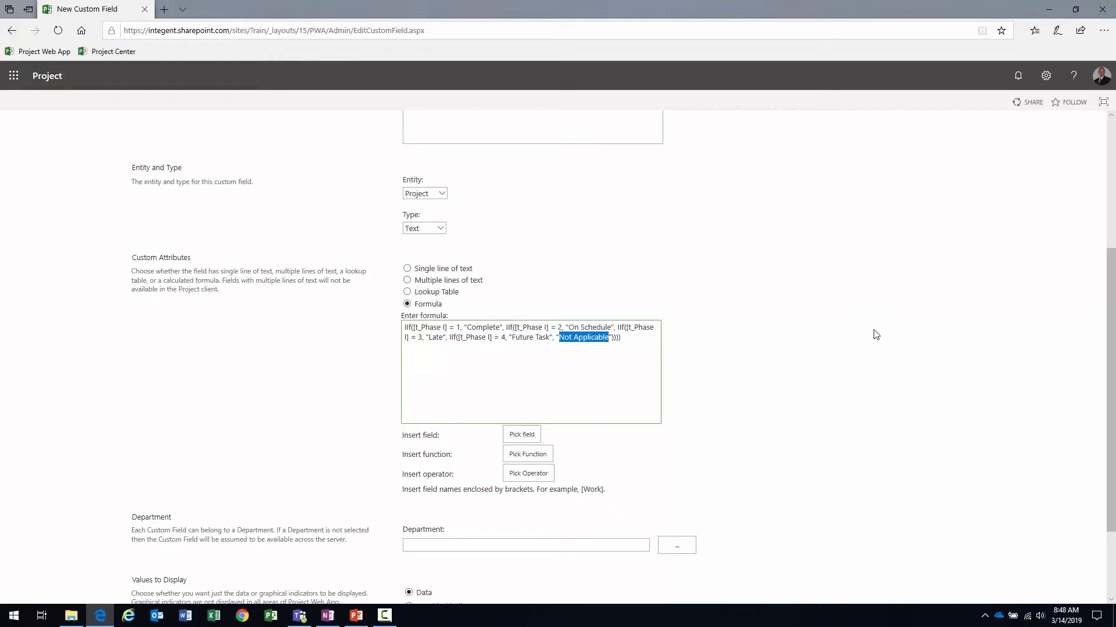
scroll(876, 335, "down", 3)
scroll(875, 334, "up", 2)
left_click(620, 342)
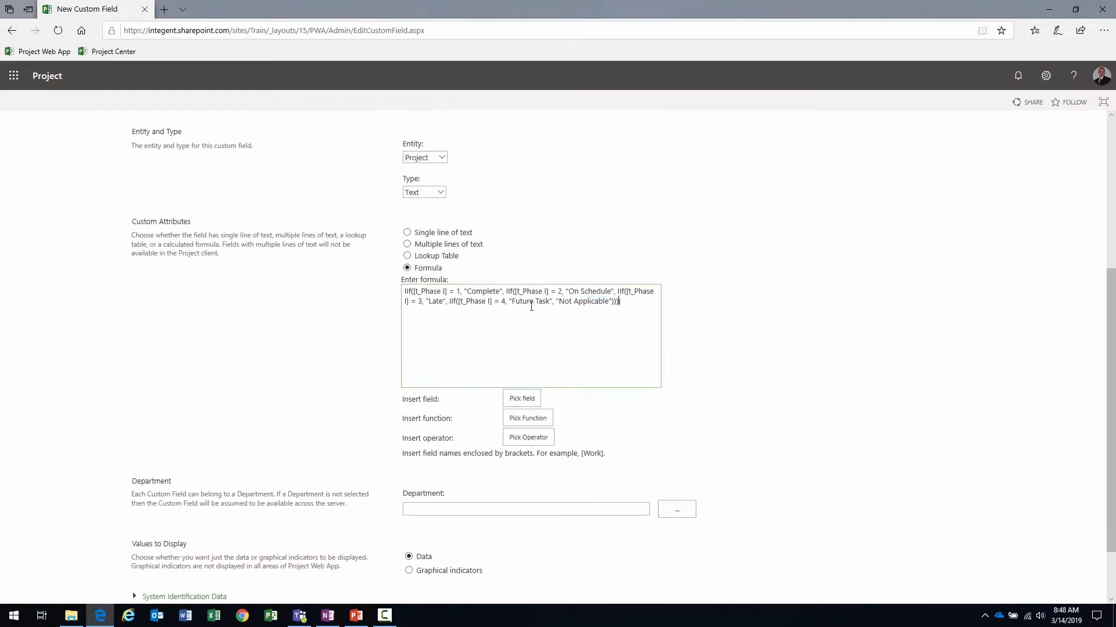
Display the Phase I field as graphical indicators and set up five criteria rows for non-summary rows, each with the test equals.
scroll(670, 373, "down", 2)
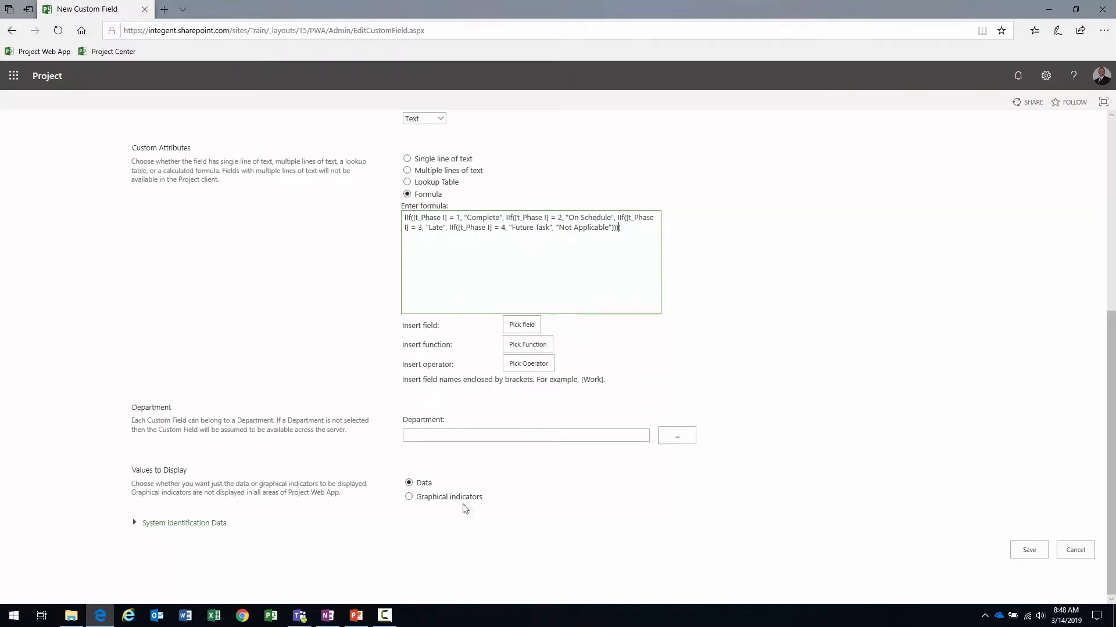
left_click(409, 498)
scroll(779, 458, "down", 3)
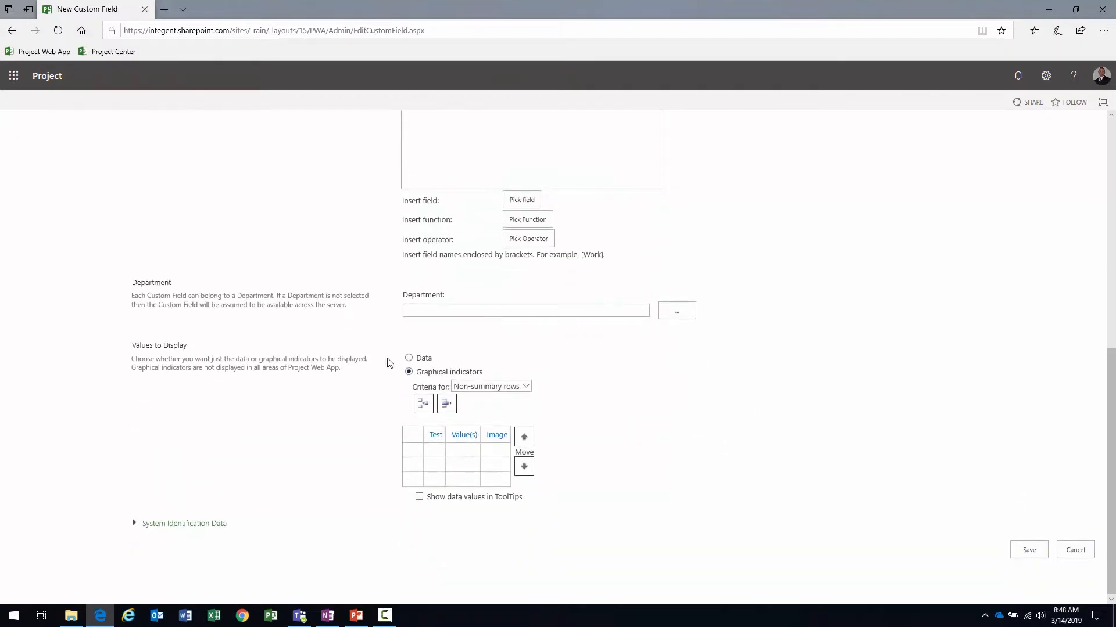
left_click(422, 412)
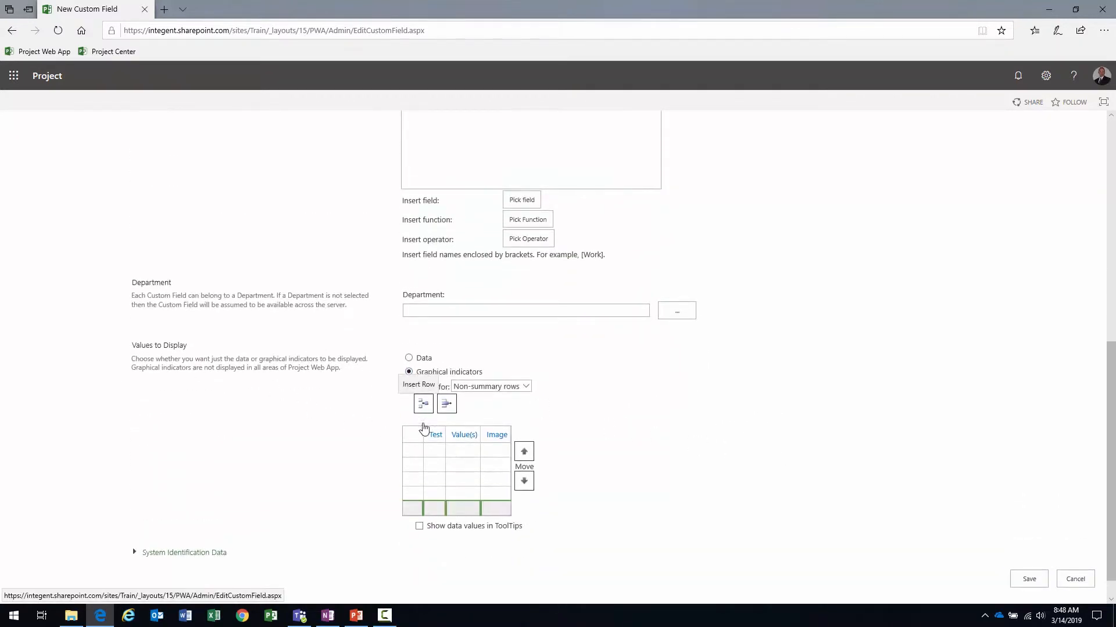
left_click(436, 453)
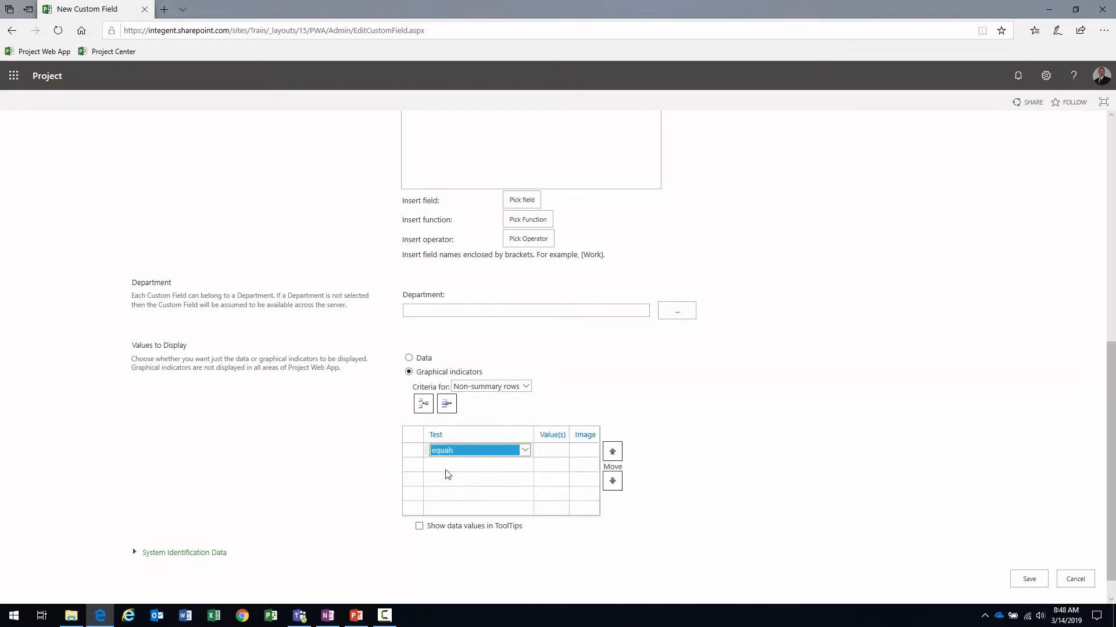
left_click(446, 466)
left_click(456, 480)
left_click(458, 495)
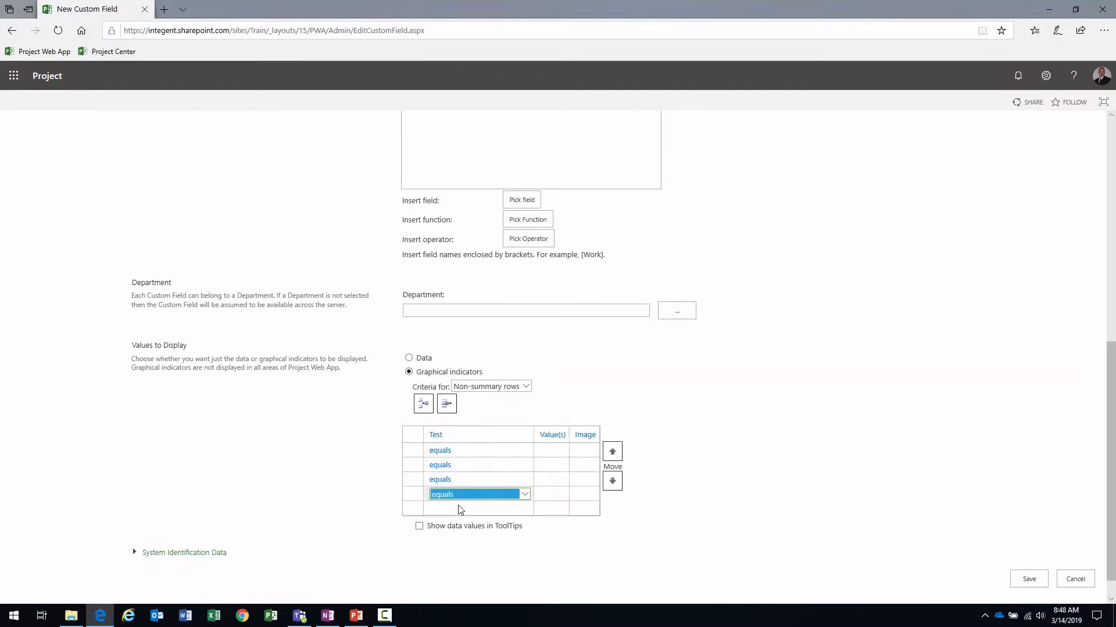
left_click(459, 508)
Fill the five criteria values in order with Complete, On Schedule, Late, Future Task and Not Applicable.
left_click(543, 453)
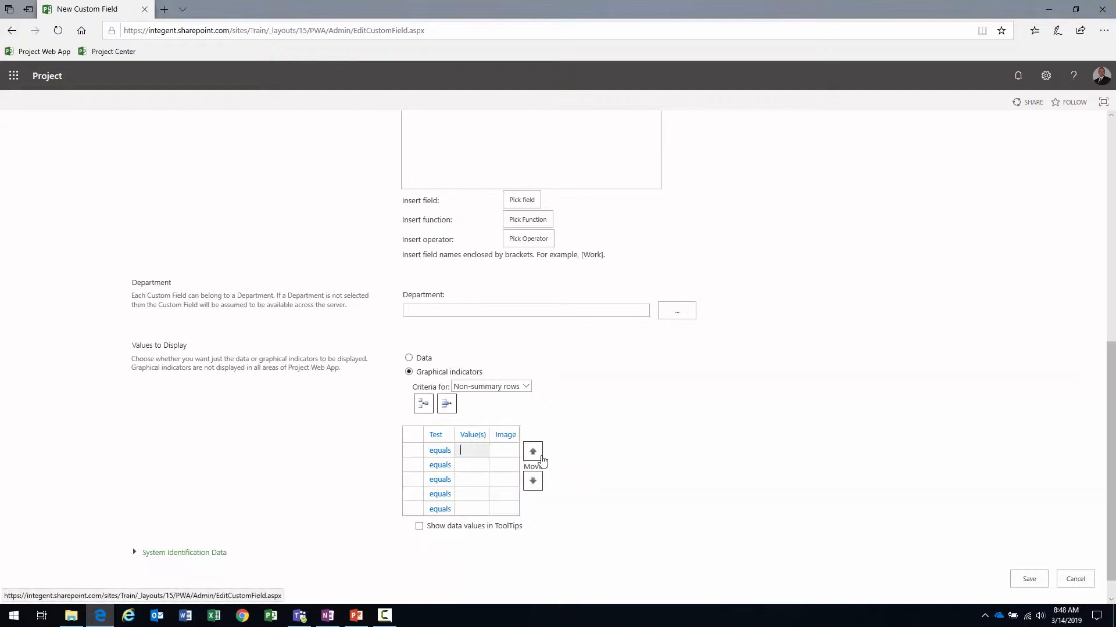
type("Complete")
key("Return")
type("On Schedule")
key("Return")
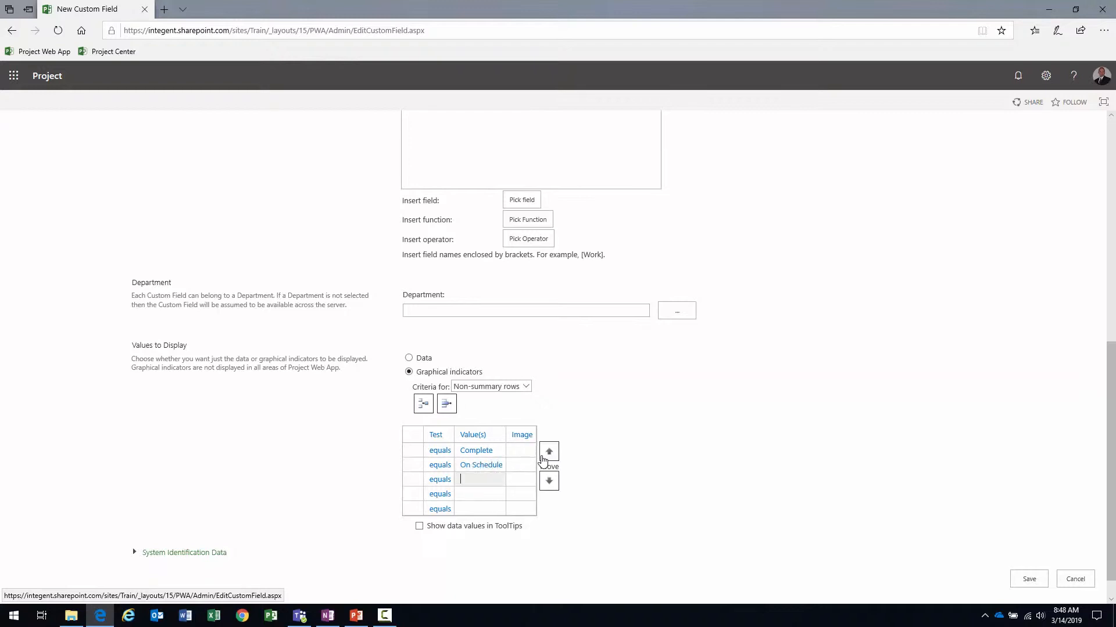
type("Late")
key("Return")
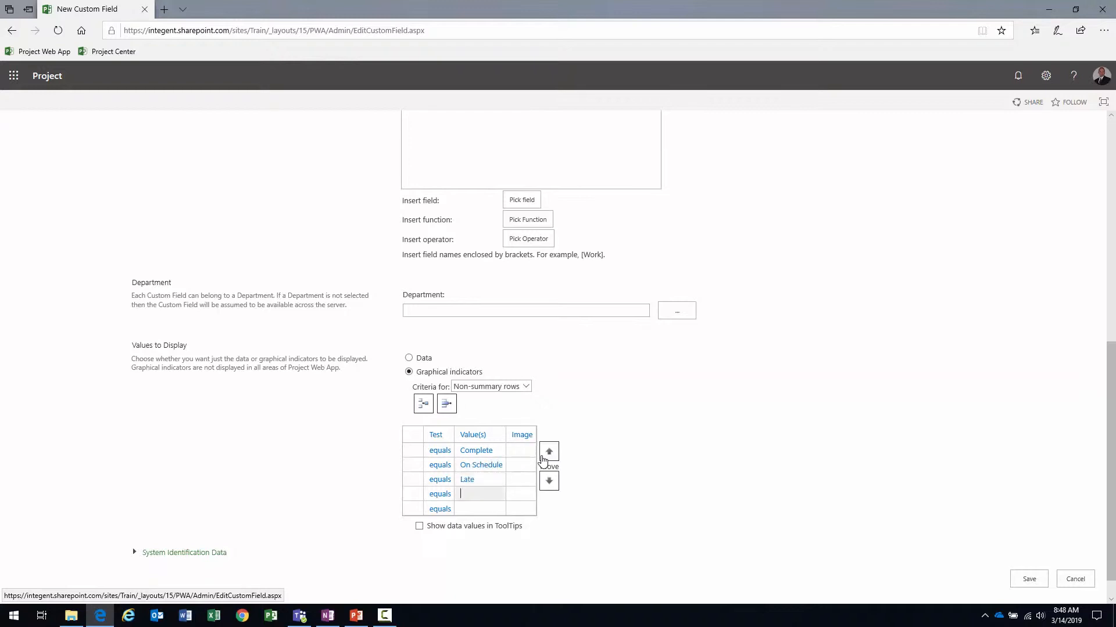
type("Future Task")
key("Return")
type("Not")
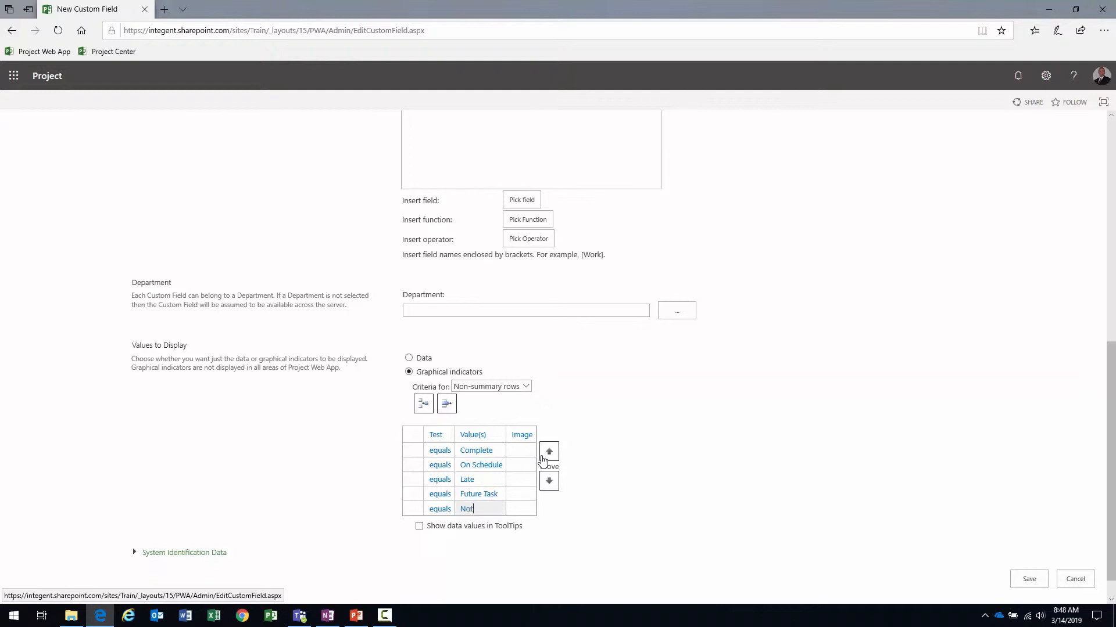
type(" Applicable")
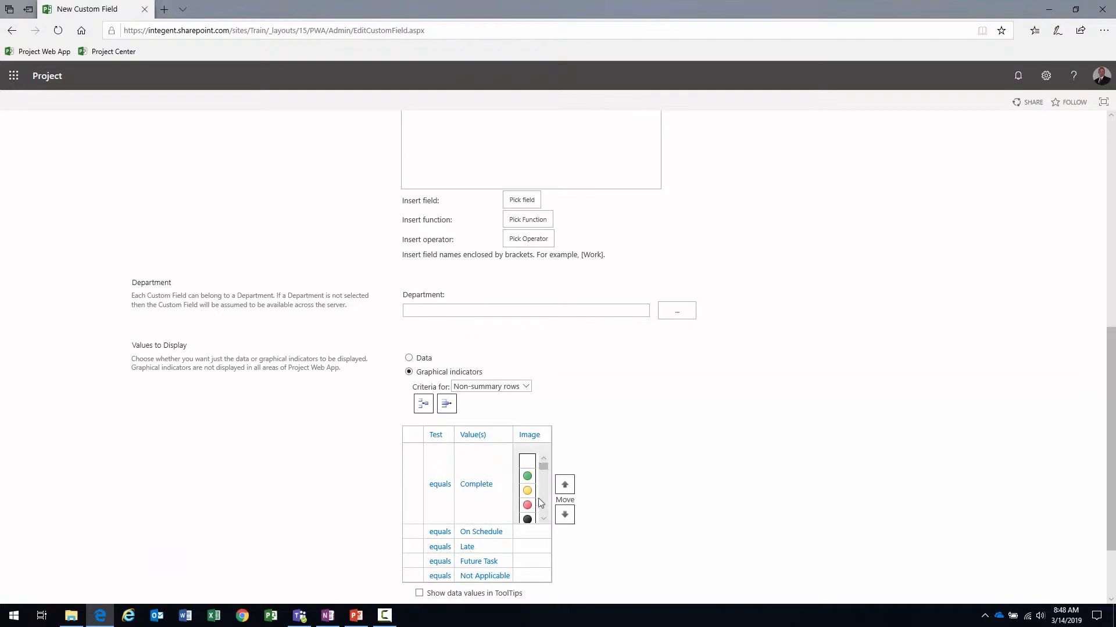
Assign the green check mark image to Complete and the green diamond to On Schedule.
scroll(545, 510, "down", 3)
scroll(546, 511, "down", 5)
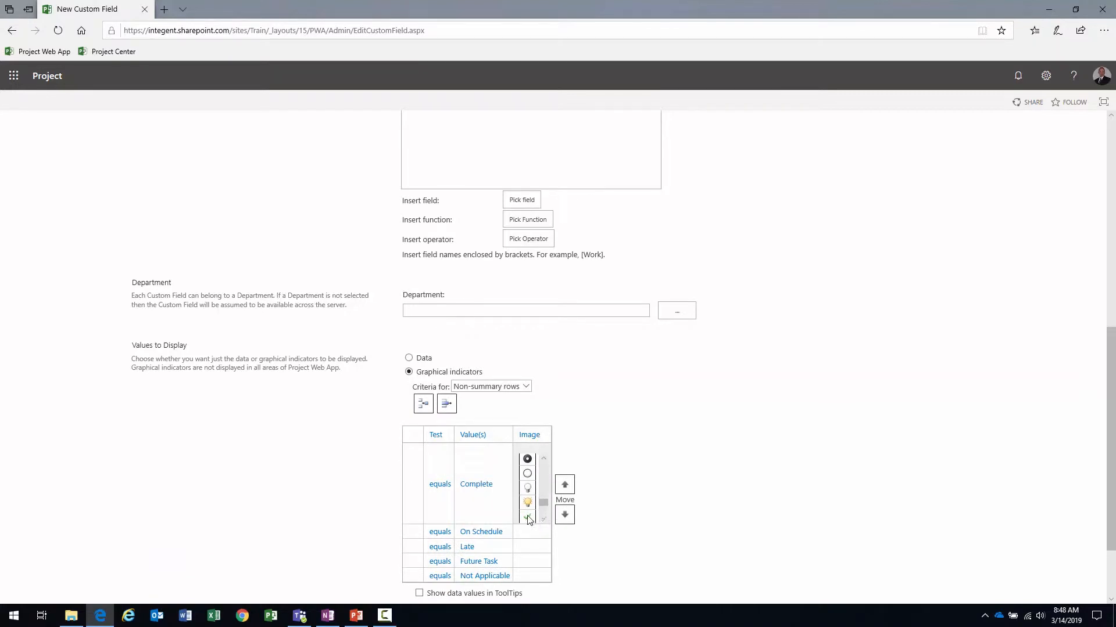
left_click(527, 517)
left_click(532, 468)
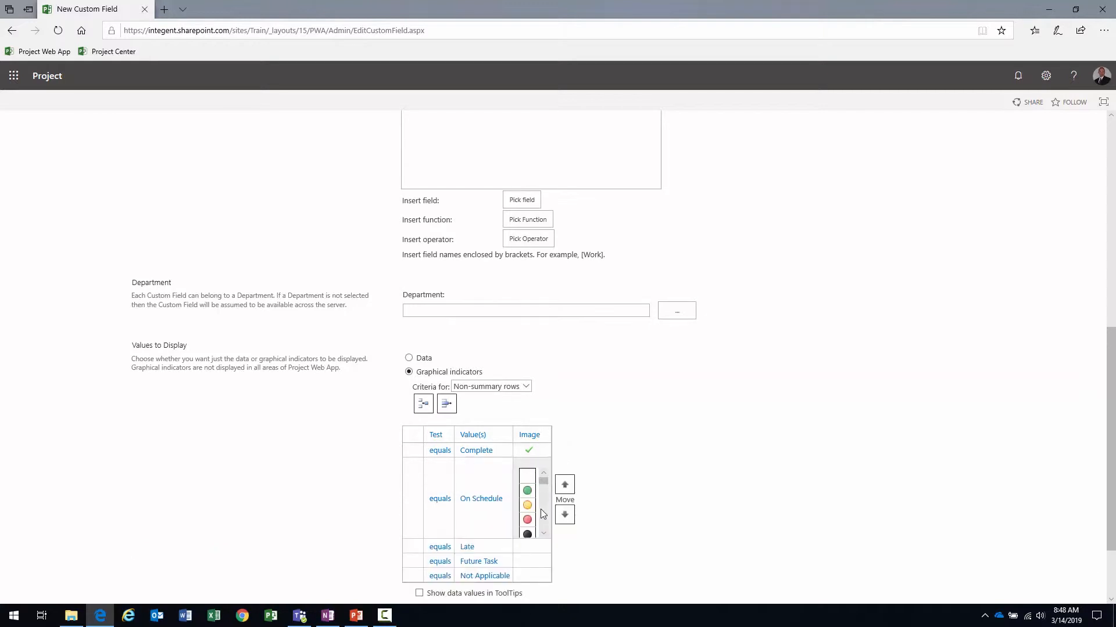
scroll(545, 528, "down", 6)
left_click(529, 529)
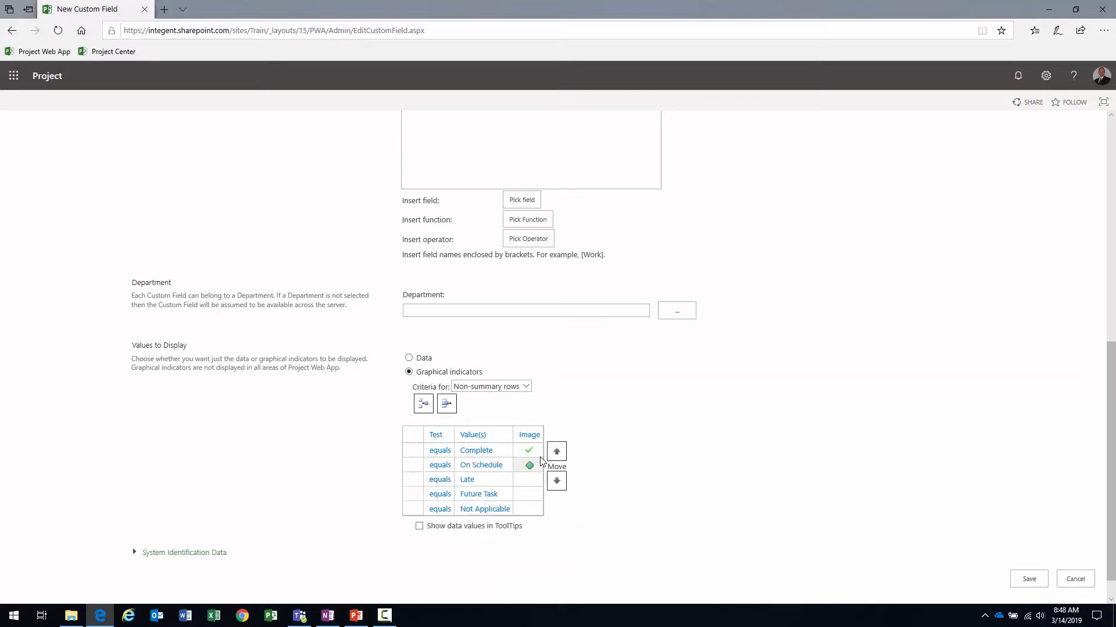
Assign the yellow diamond image to Late and the white bar to Future Task.
left_click(533, 481)
scroll(545, 536, "down", 5)
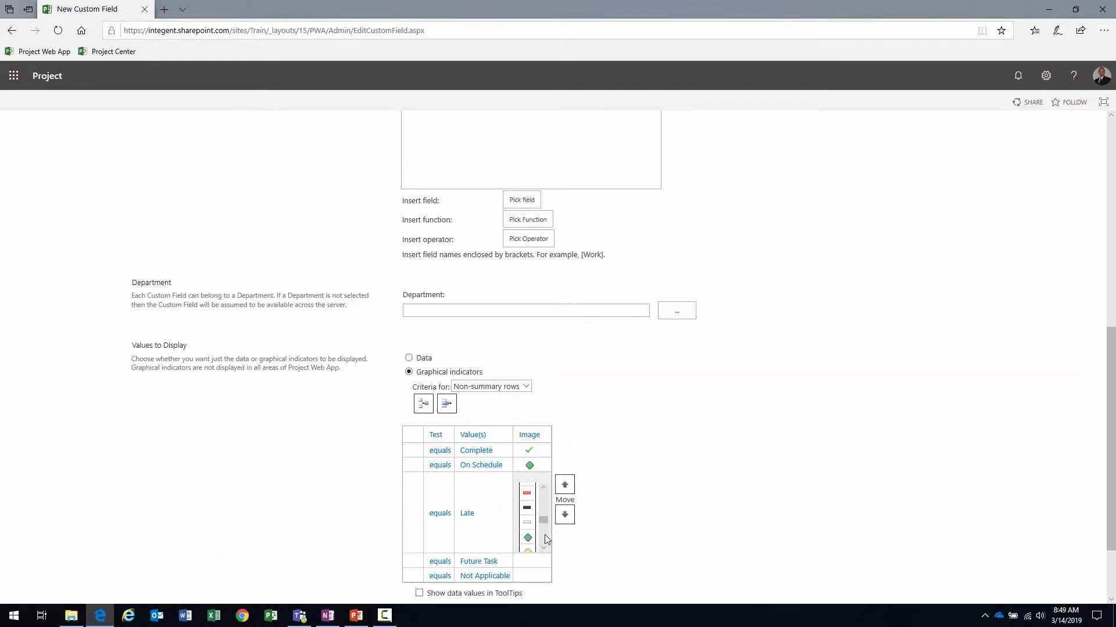
left_click(527, 496)
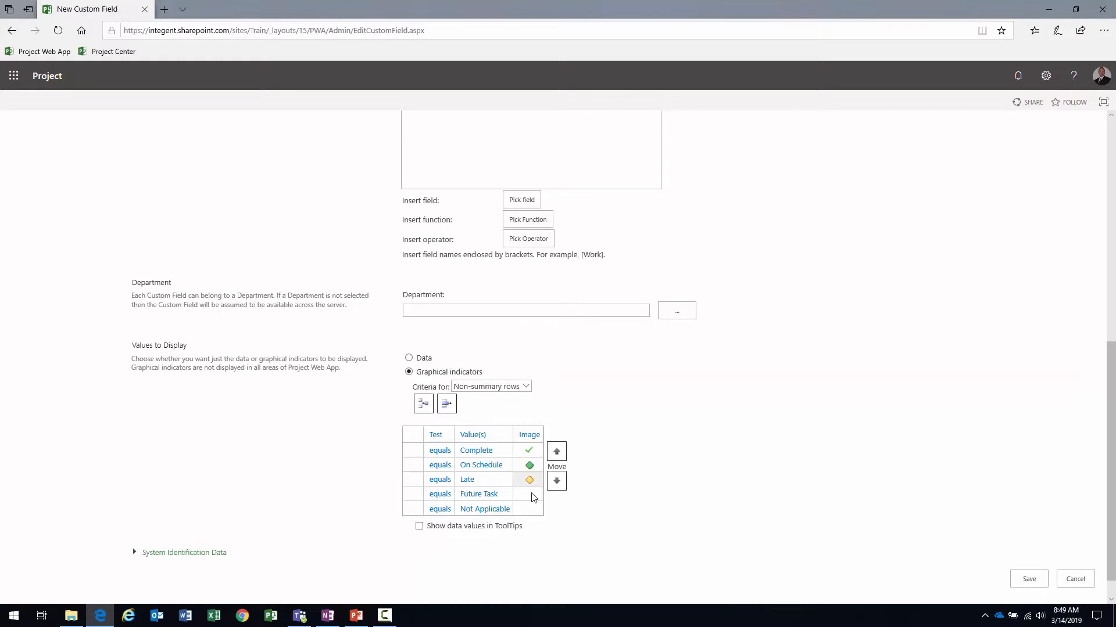
left_click(533, 498)
scroll(544, 549, "down", 3)
scroll(543, 551, "down", 5)
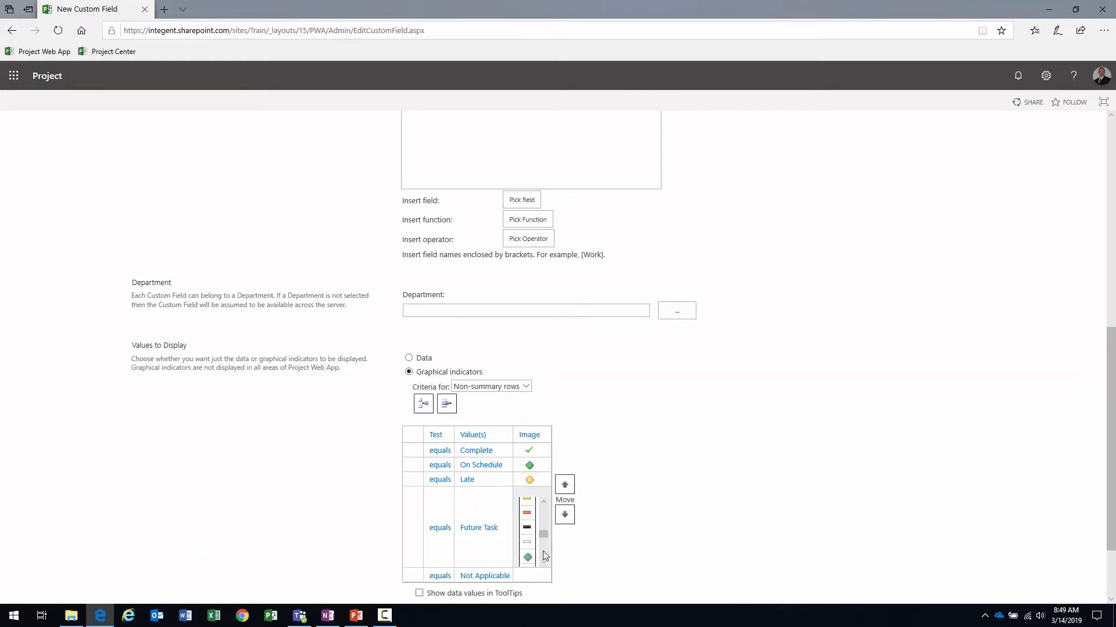
left_click(529, 544)
Assign the black circle image to Not Applicable, and save the Phase I field with data values shown in ToolTips.
left_click(526, 509)
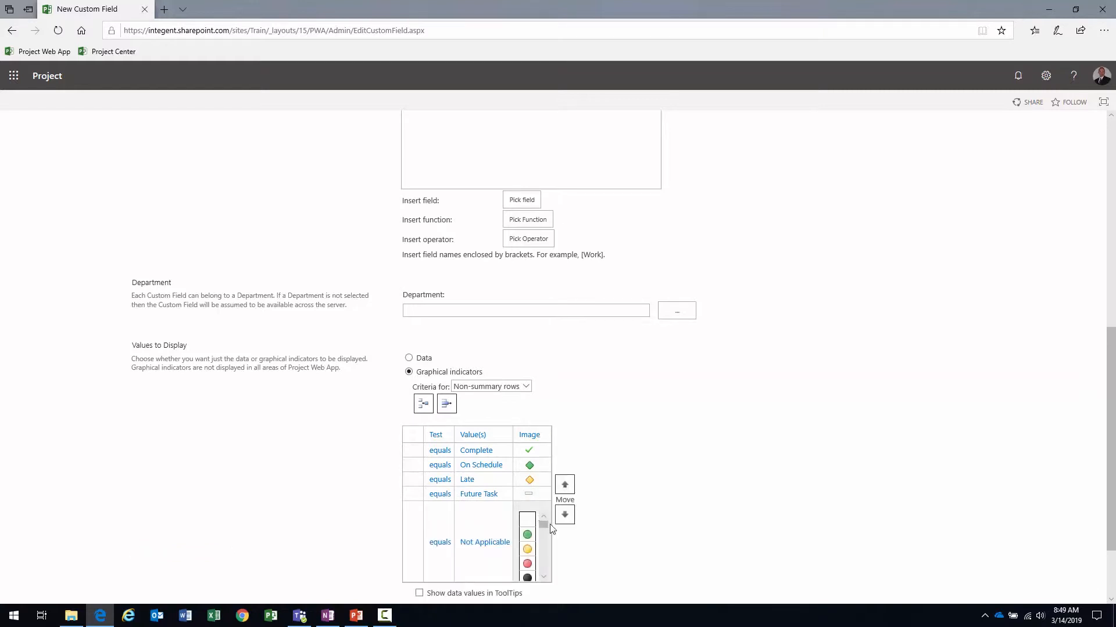
scroll(545, 538, "down", 5)
scroll(542, 555, "down", 2)
left_click(530, 519)
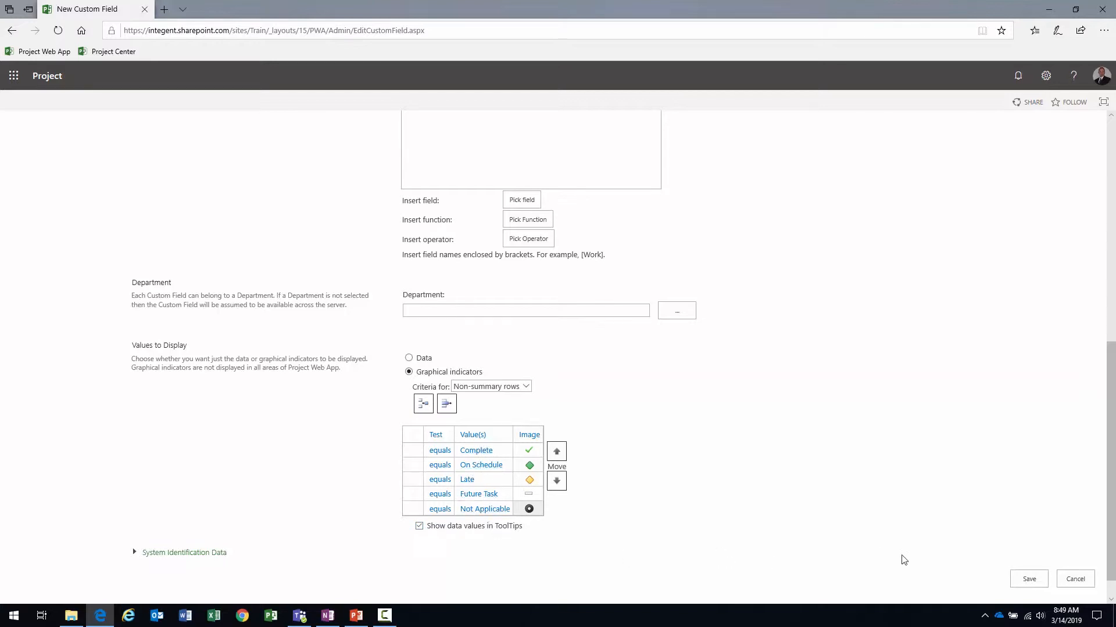
left_click(1026, 580)
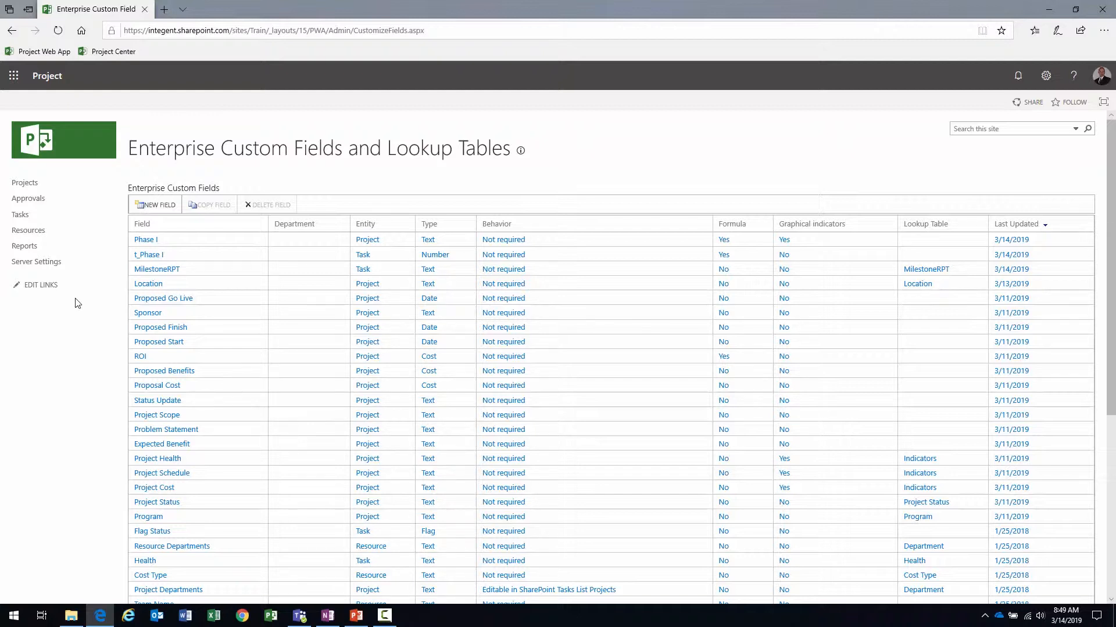
In the server's view management, copy the Project Center Summary view, replacing "Copy" with "Milestone" in the new view's name.
left_click(54, 266)
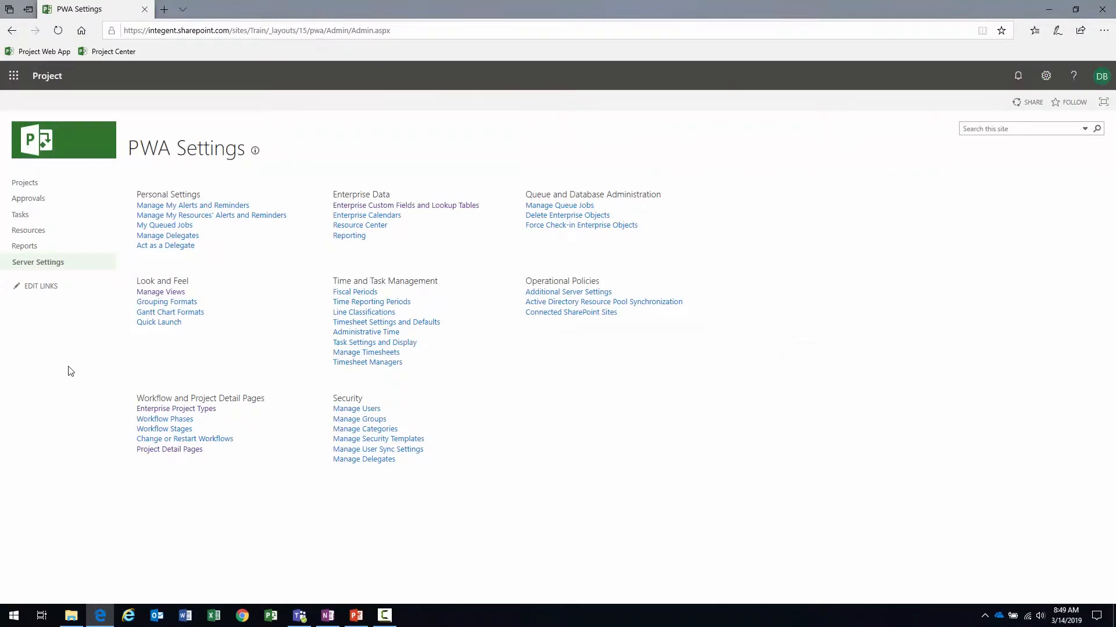
left_click(158, 292)
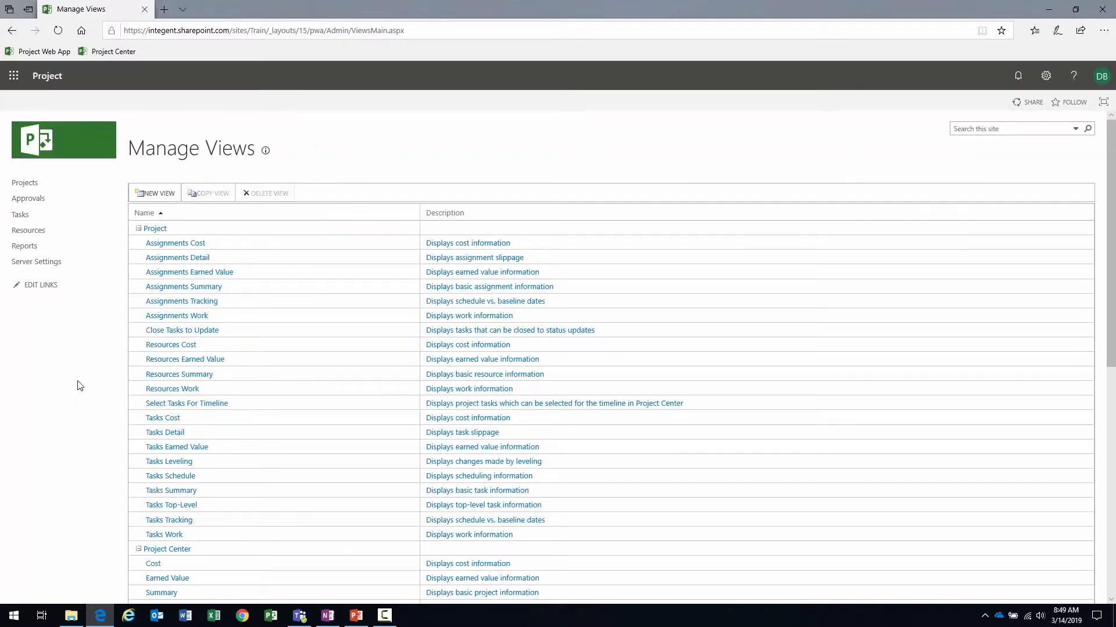
scroll(77, 404, "down", 3)
left_click(226, 448)
scroll(124, 398, "up", 3)
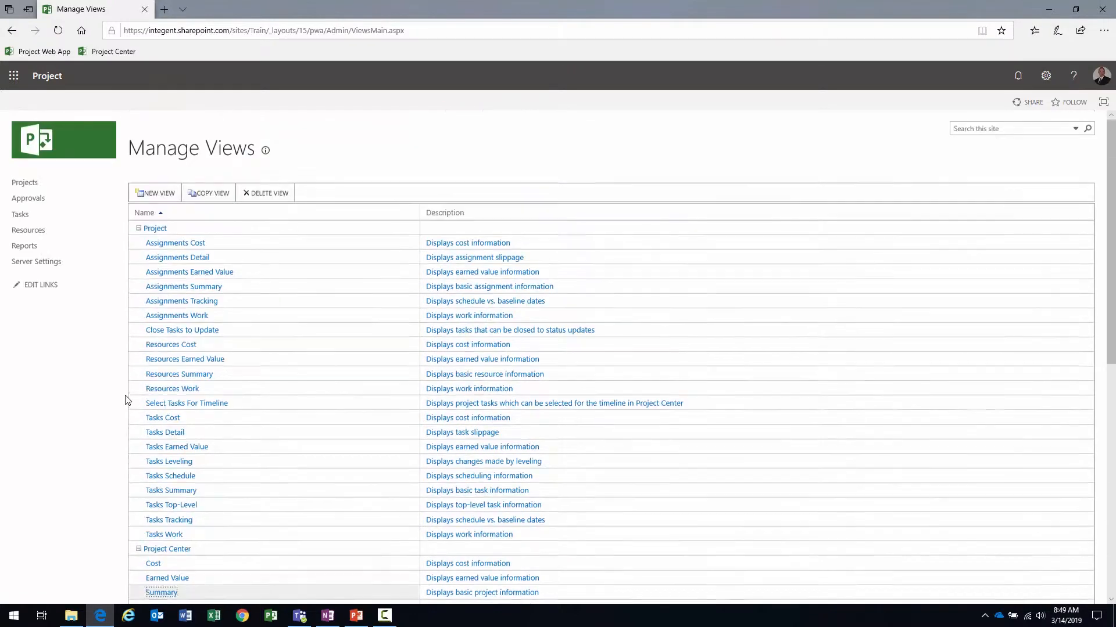
scroll(92, 413, "down", 3)
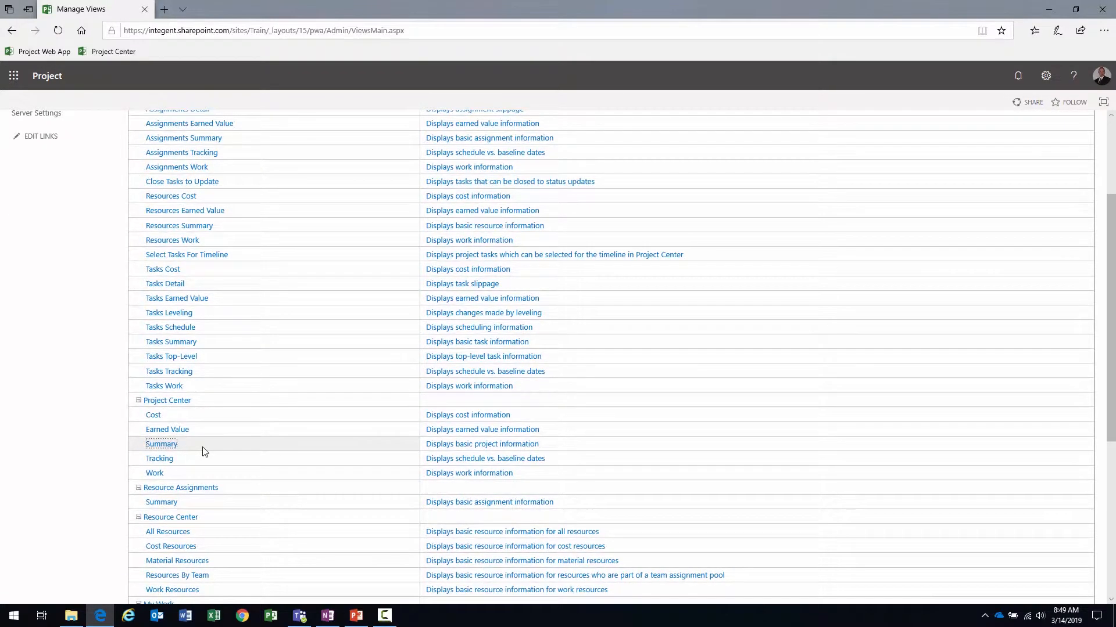
scroll(203, 452, "up", 3)
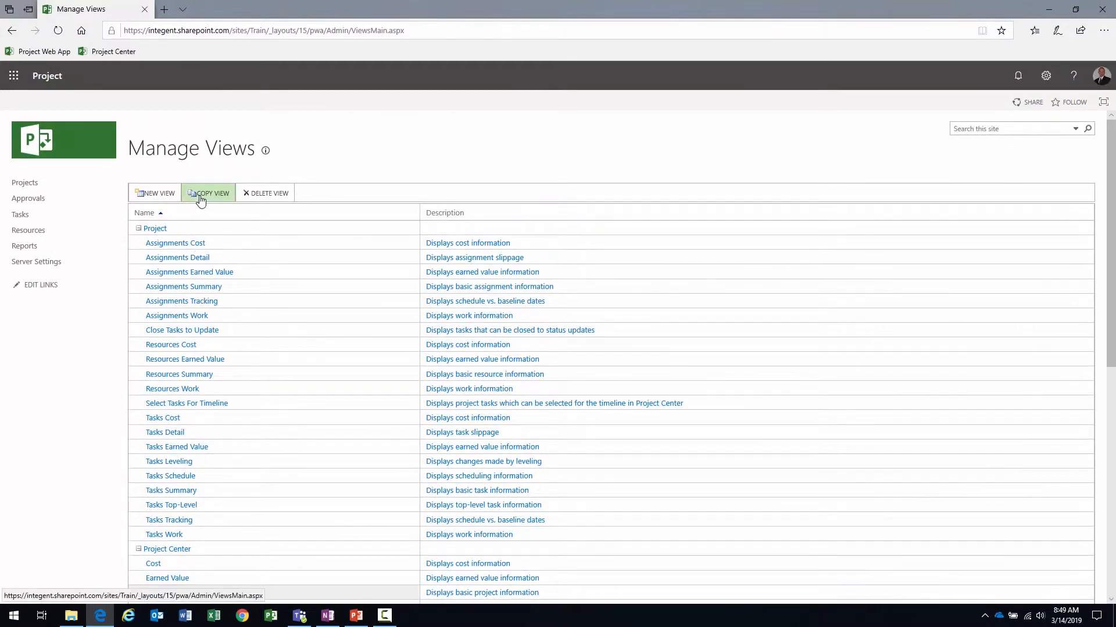
left_click(208, 192)
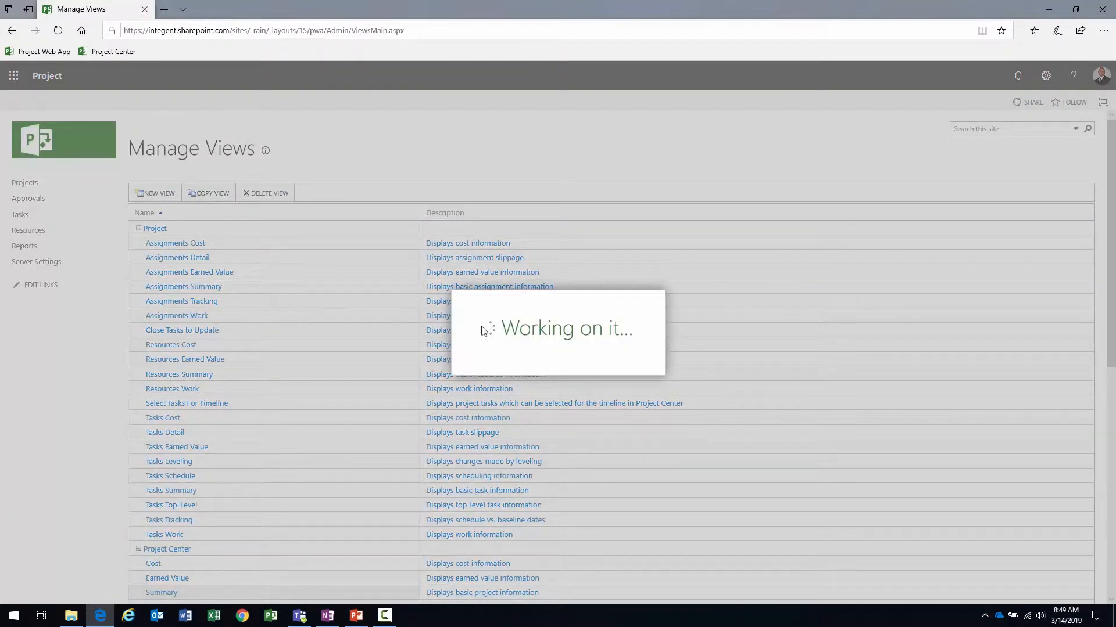
key("Home")
key("ctrl+shift+Right")
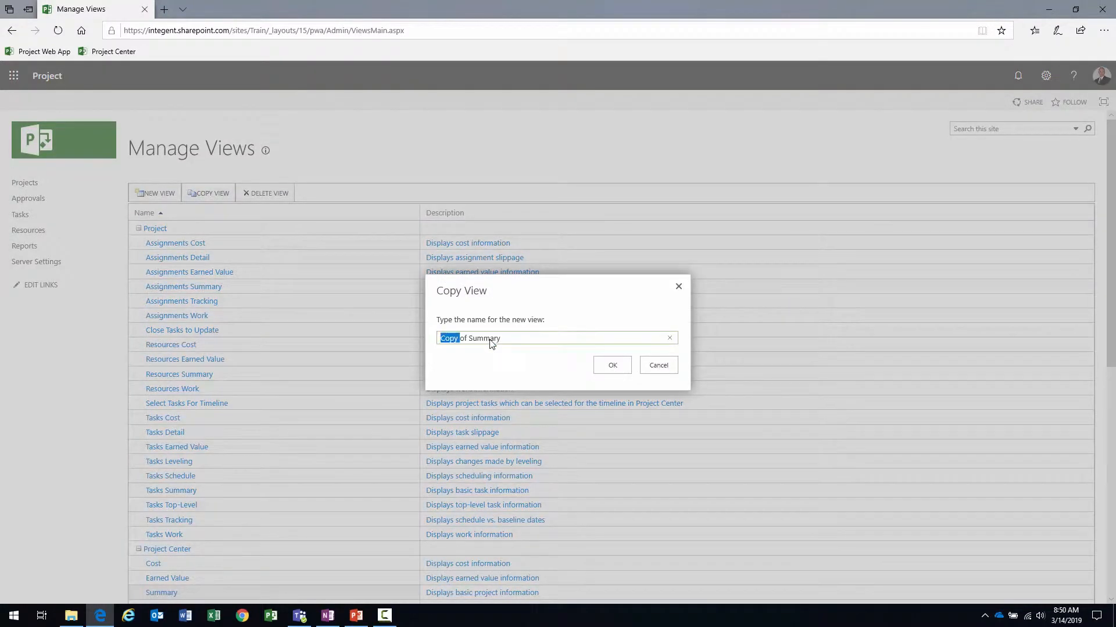
type("Milestone")
left_click(606, 366)
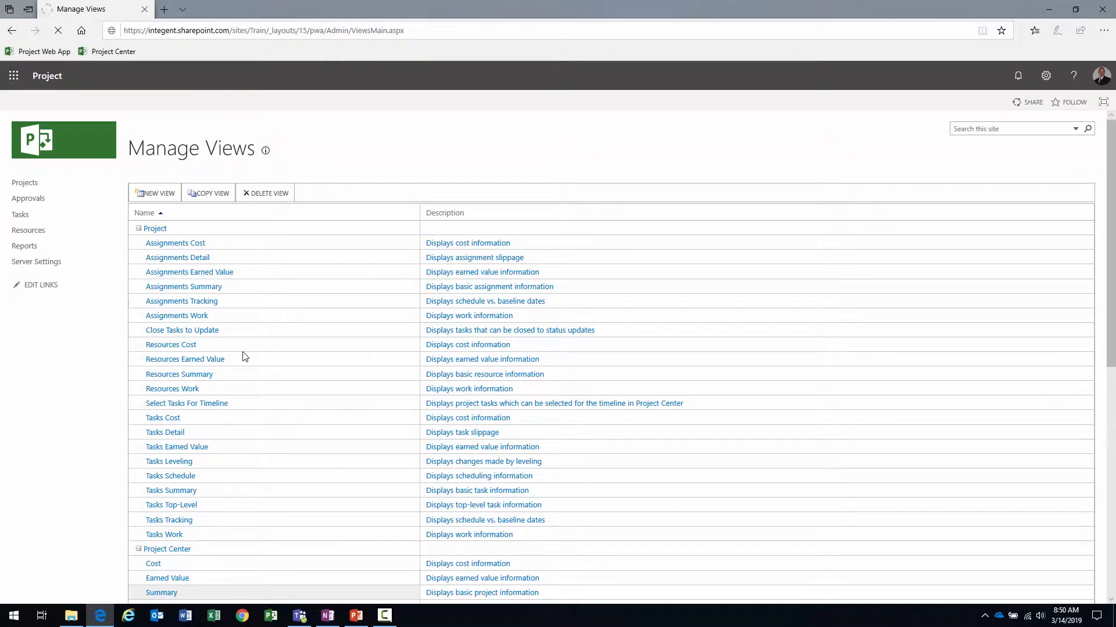
Open the Milestone Summary view under Project Center for editing and add the Phase I field to its displayed fields.
scroll(244, 357, "down", 5)
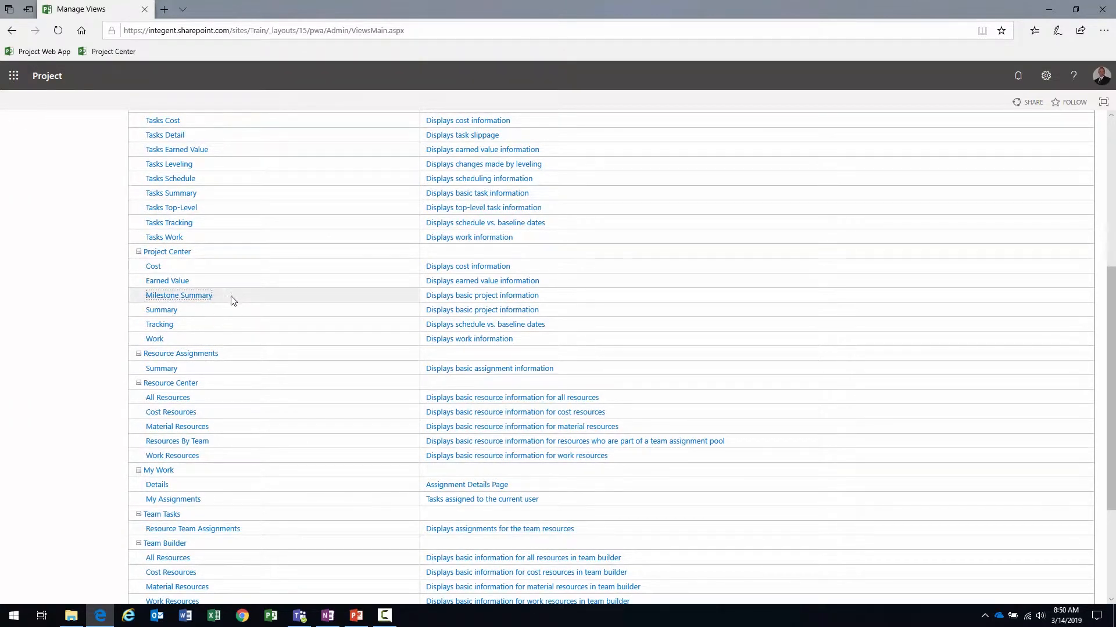
left_click(196, 298)
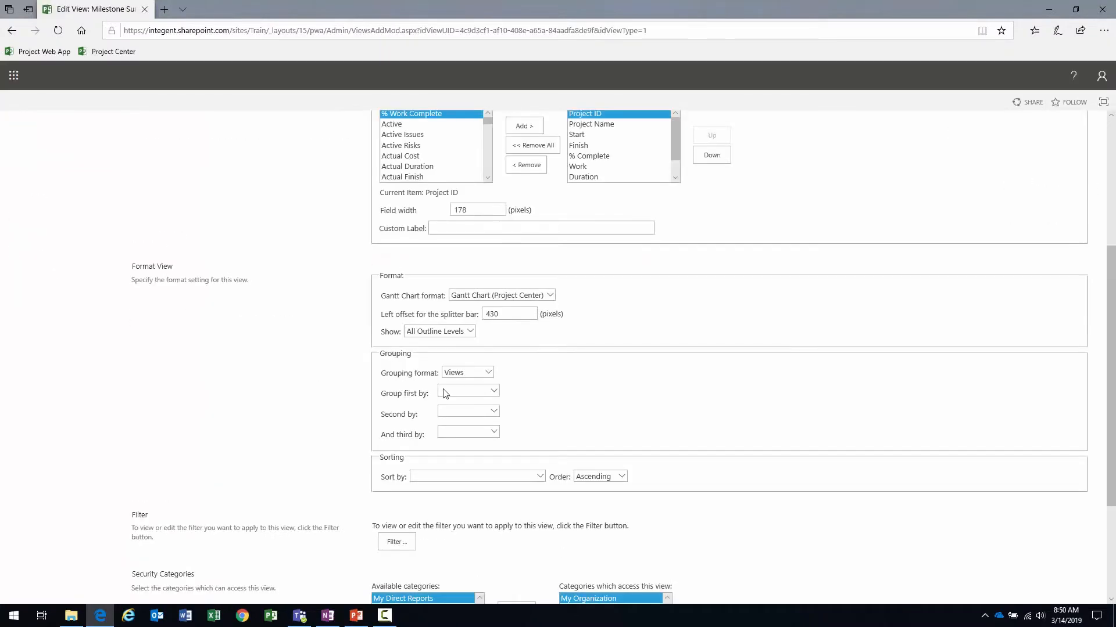
left_click(391, 166)
key("p")
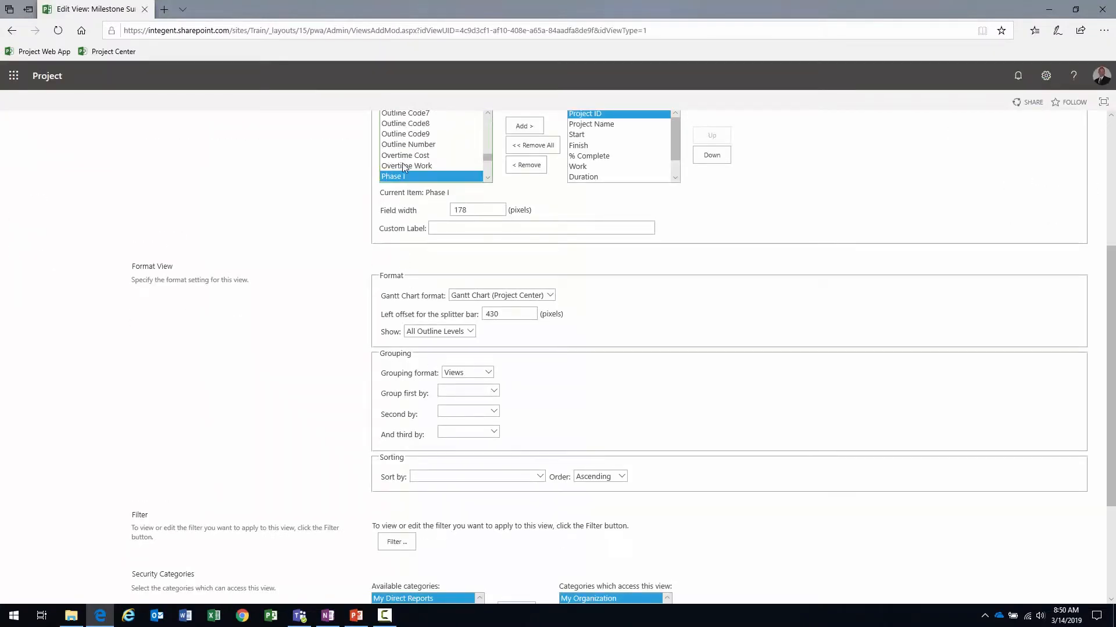
left_click(538, 128)
Move Phase I directly below Project Name in the displayed fields order and save the view.
left_click(711, 137)
left_click(713, 138)
left_click(715, 140)
left_click(716, 140)
left_click(719, 141)
scroll(718, 142, "up", 1)
left_click(721, 210)
left_click(721, 211)
left_click(722, 211)
left_click(722, 211)
left_click(712, 229)
left_click(712, 229)
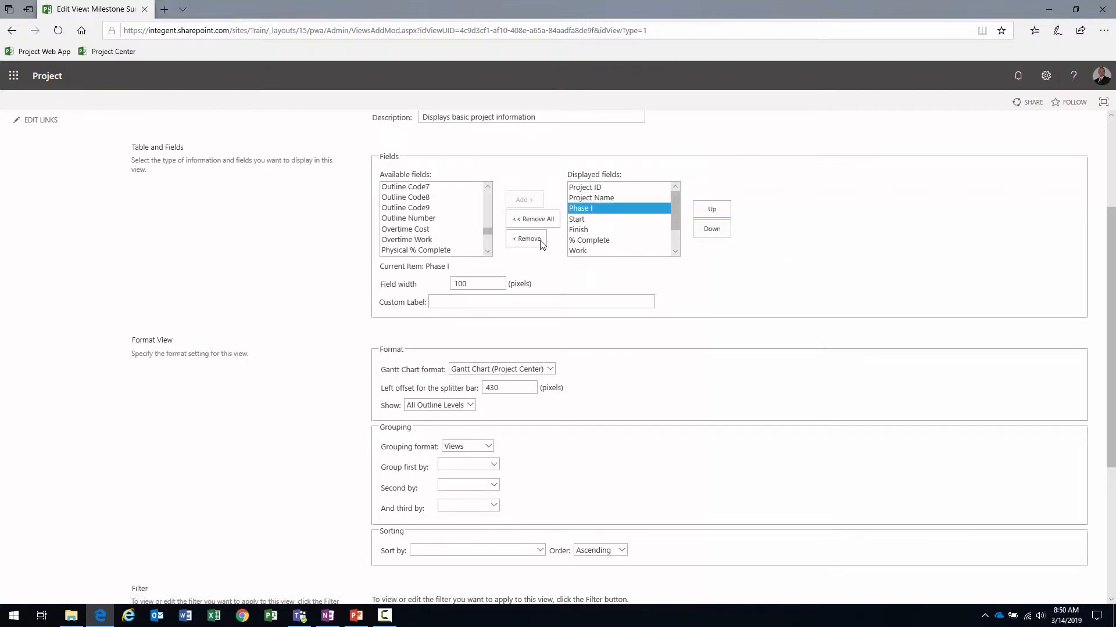
scroll(911, 249, "up", 3)
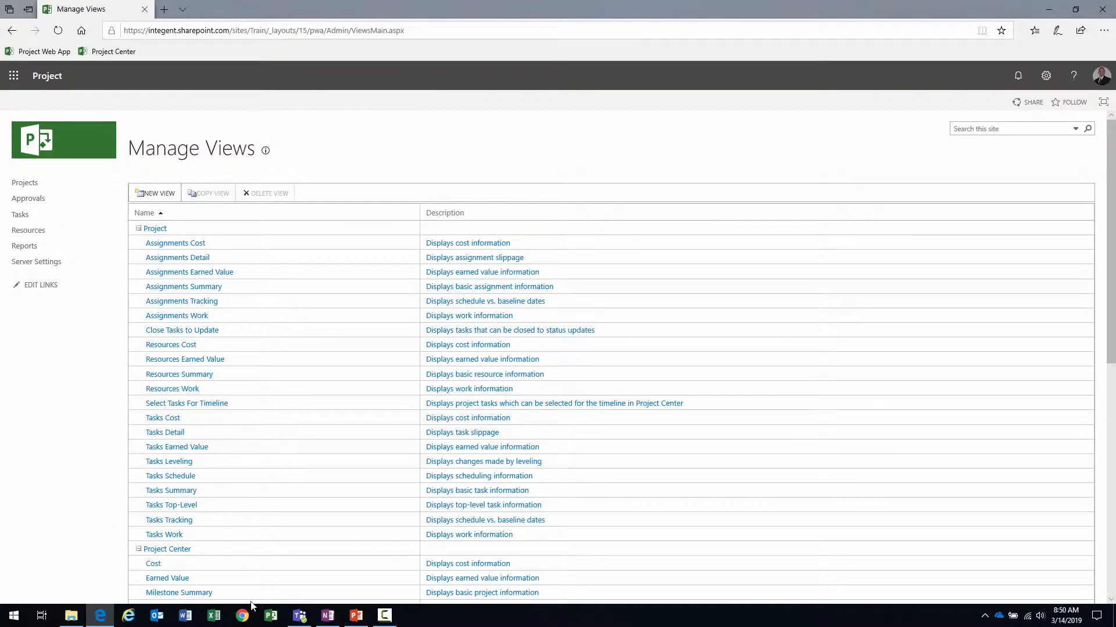
Switch to Project Professional and log in with the Train profile.
left_click(270, 615)
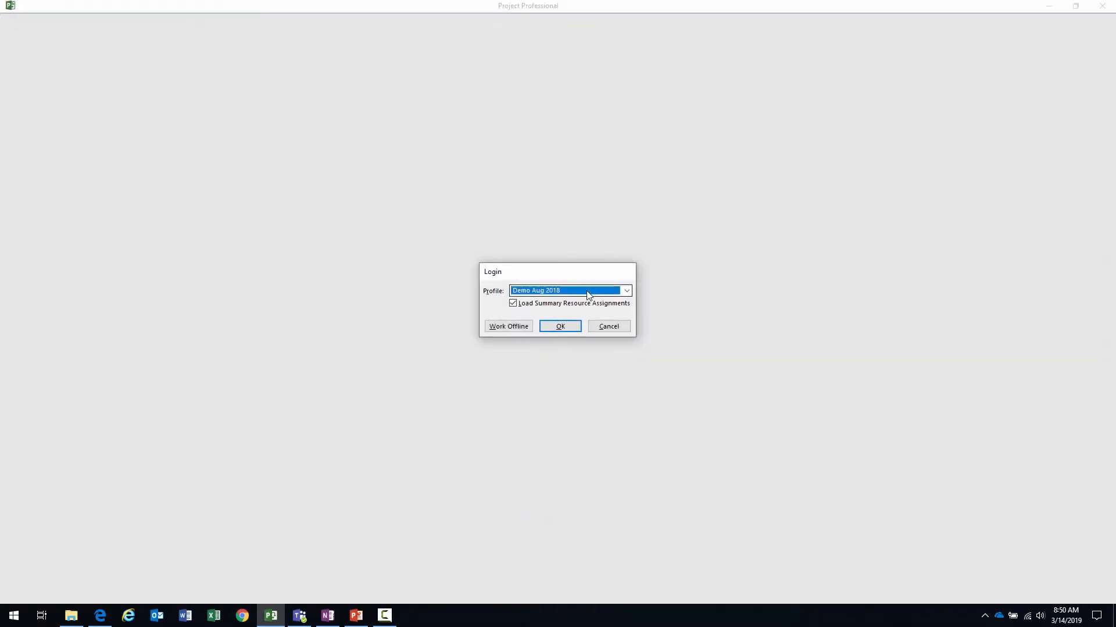
left_click(586, 294)
left_click(523, 347)
left_click(562, 326)
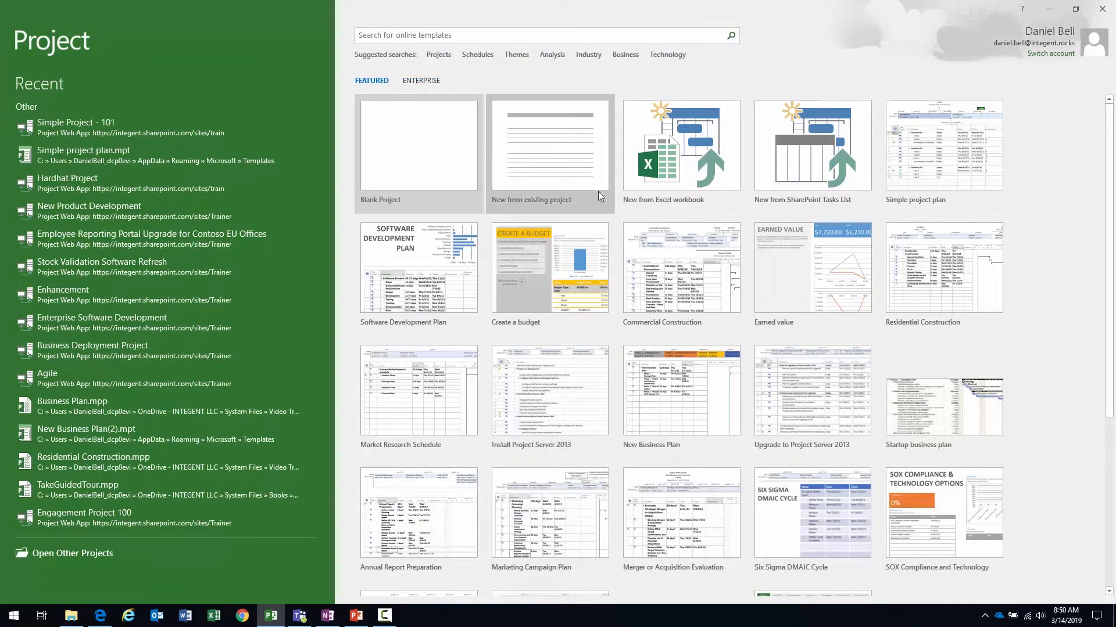
Create a project from the Simple project plan template and widen its task table beside the Gantt chart.
left_click(932, 151)
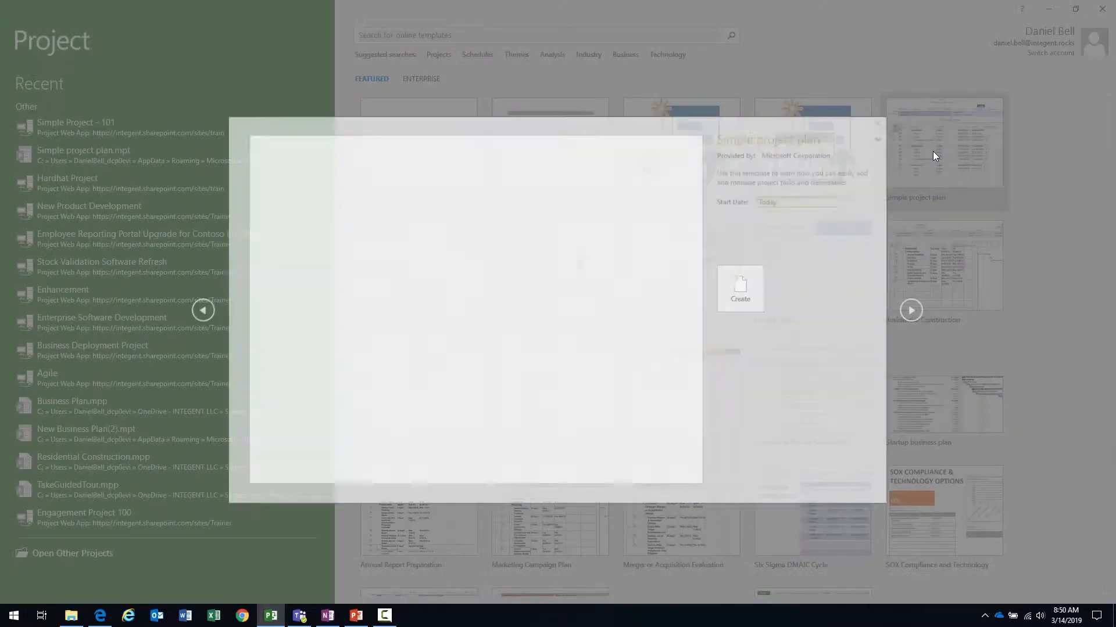
left_click(740, 289)
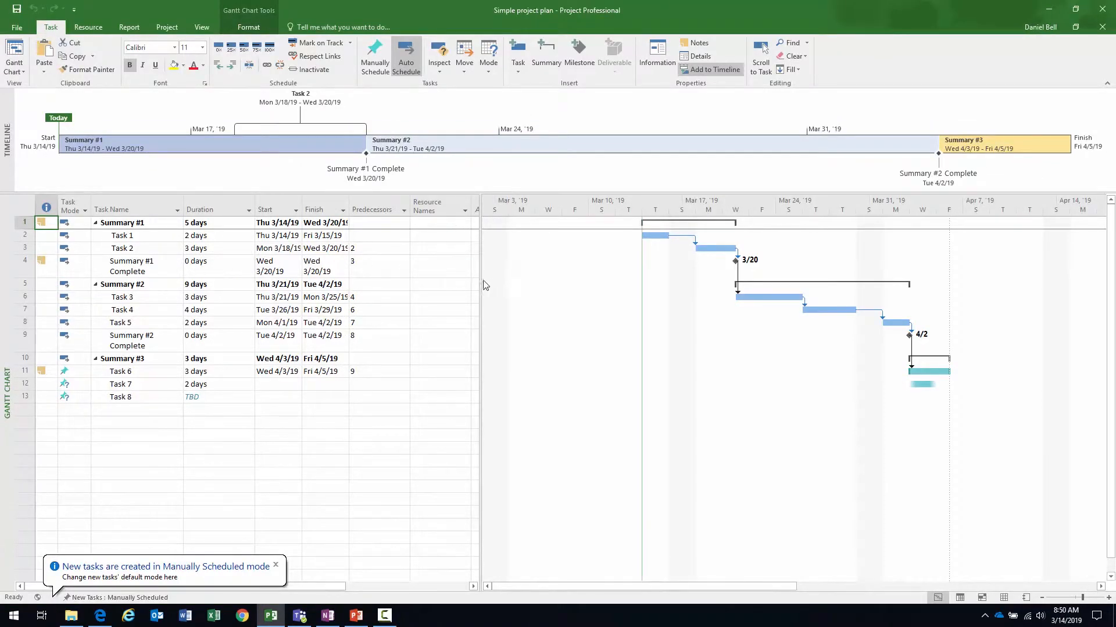
left_click_drag(481, 280, 627, 280)
Insert the MilestoneRPT enterprise field as a new column after Resource Names.
left_click(27, 268)
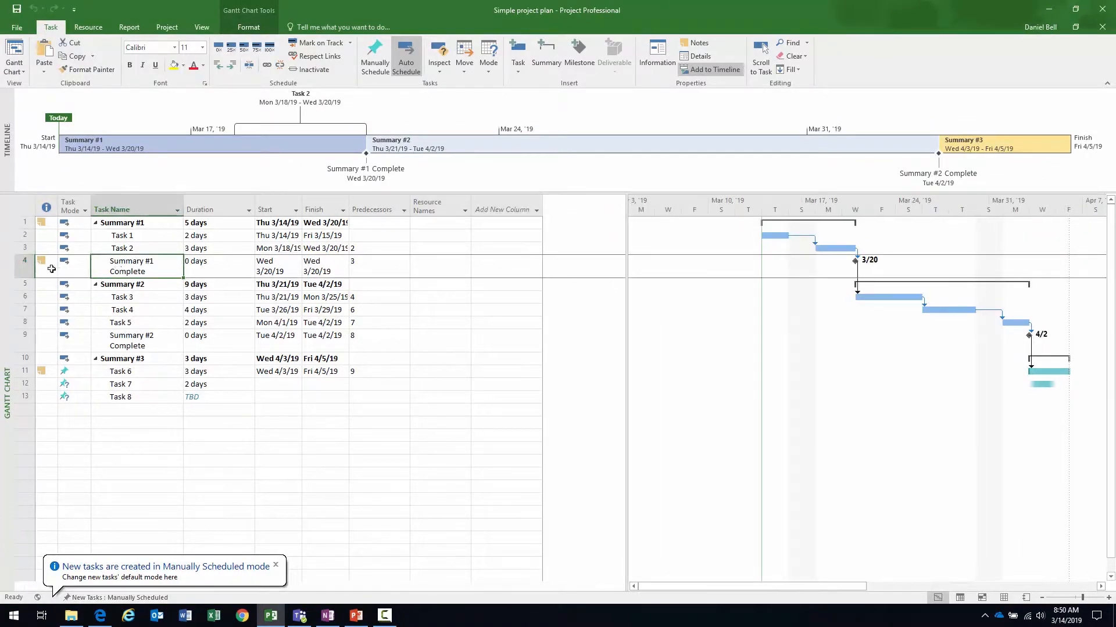
left_click(164, 271)
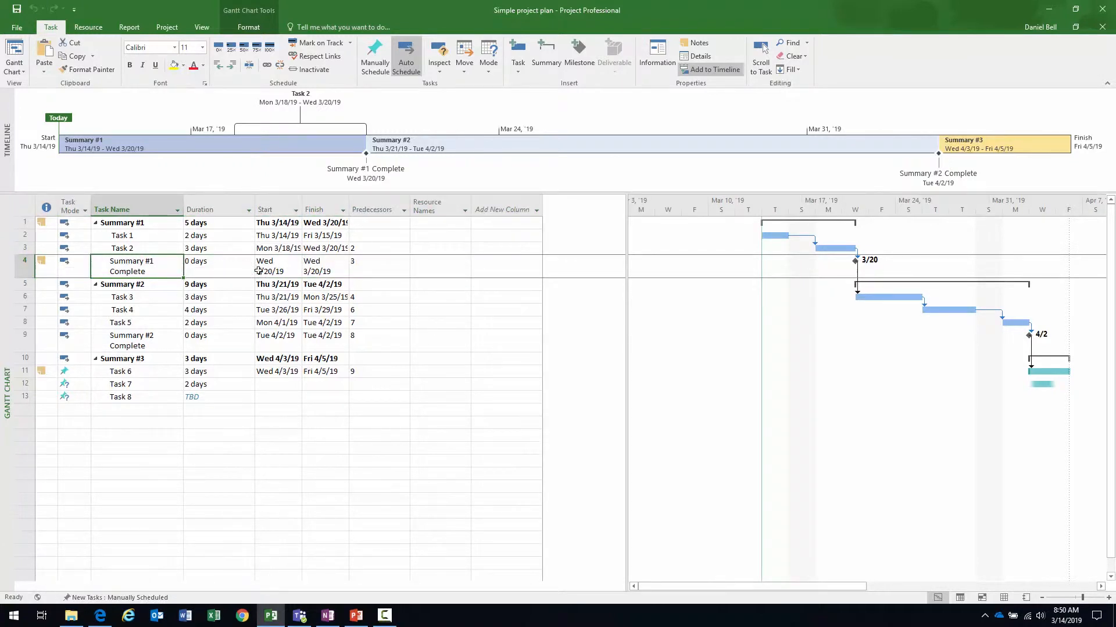
left_click(519, 270)
type("mil")
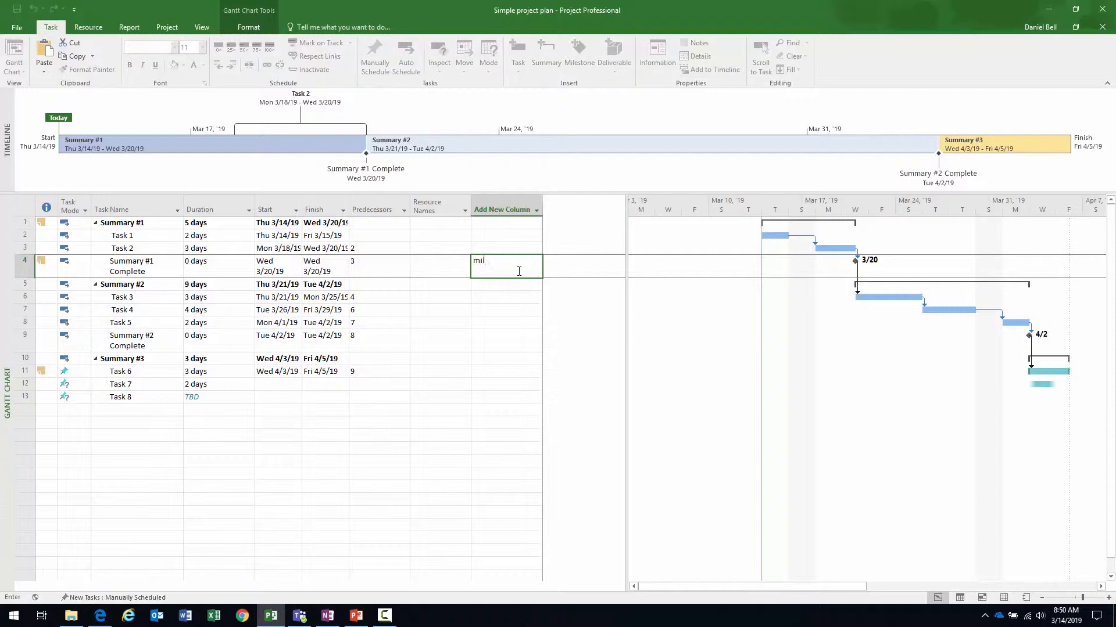
left_click(493, 197)
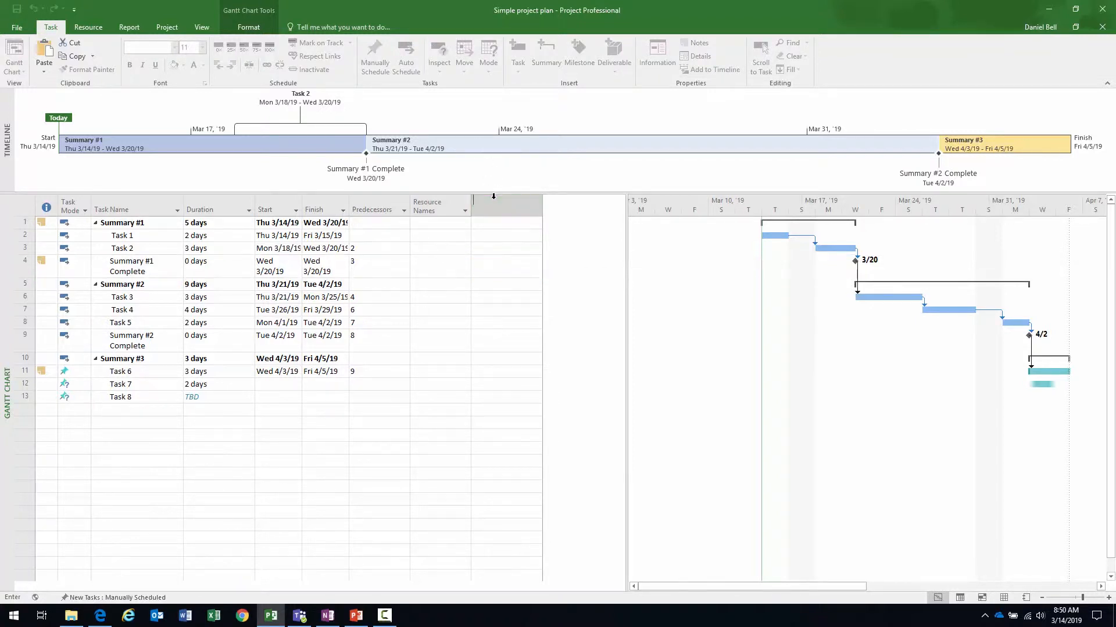
type("mil")
key("Return")
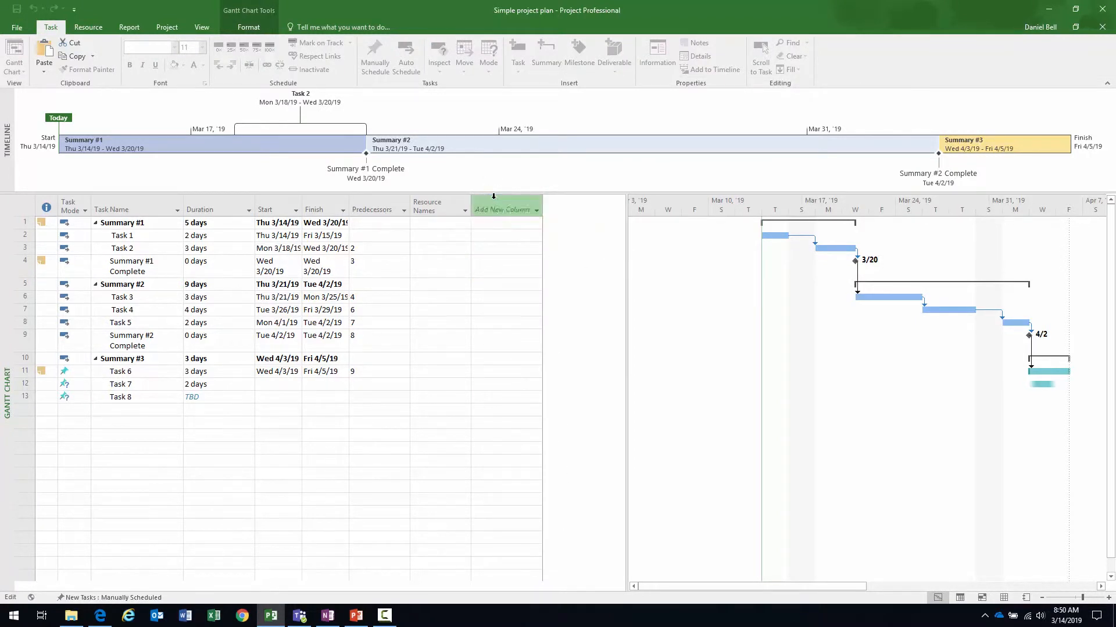
Set MilestoneRPT to Phase I for the Summary #1 Complete milestone.
left_click(25, 266)
left_click(538, 269)
left_click(537, 268)
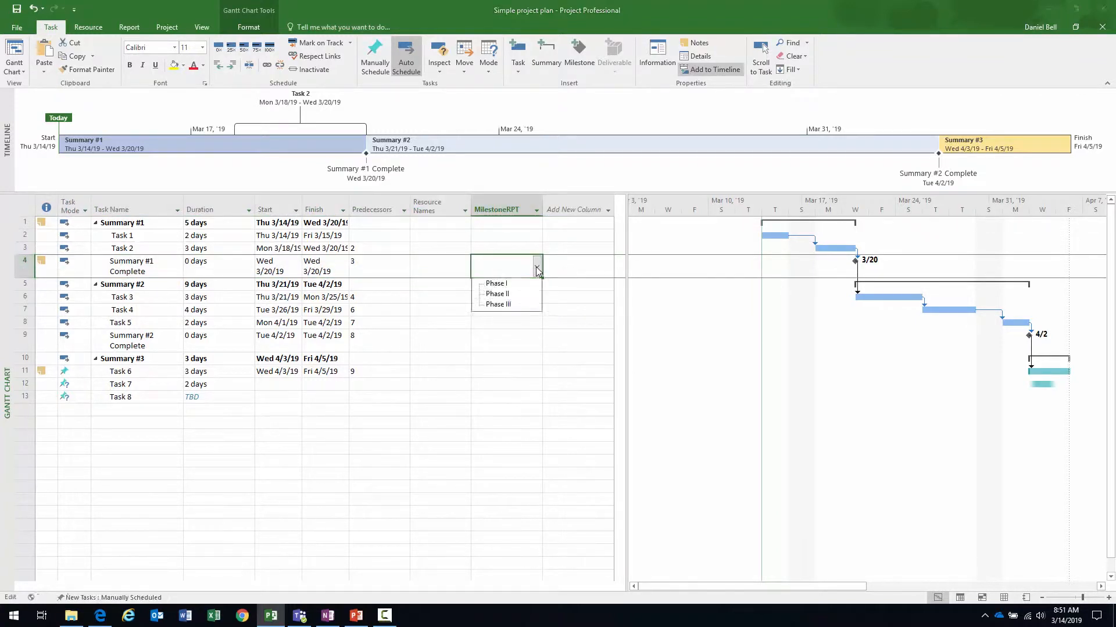
left_click(496, 285)
left_click(456, 269)
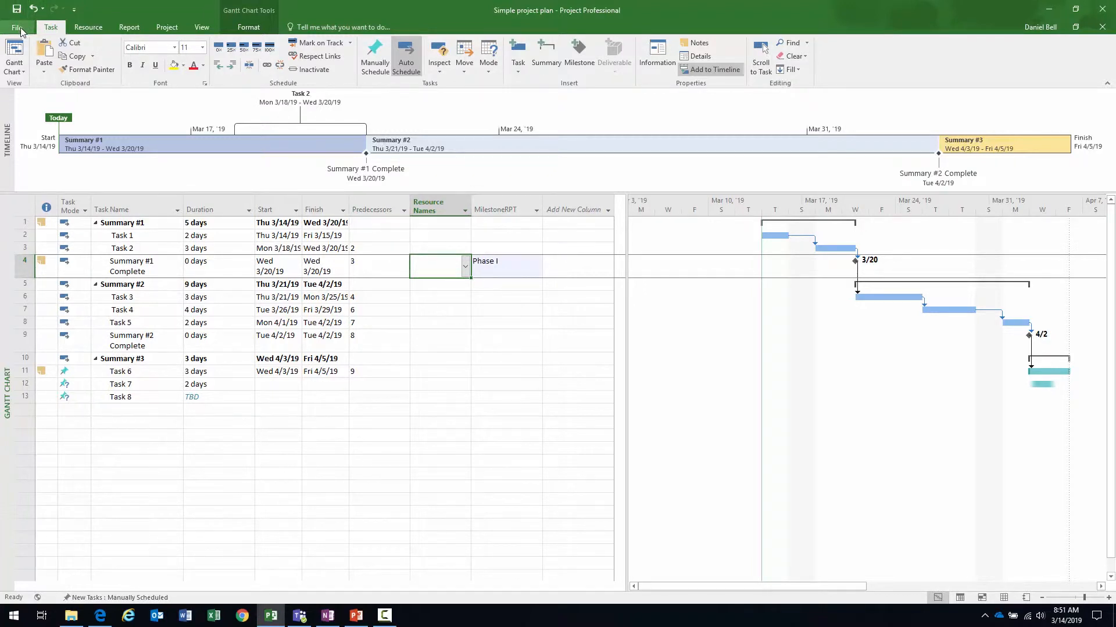
In the project information, set Location to Arlington VA and Program to Asset Management.
left_click(167, 27)
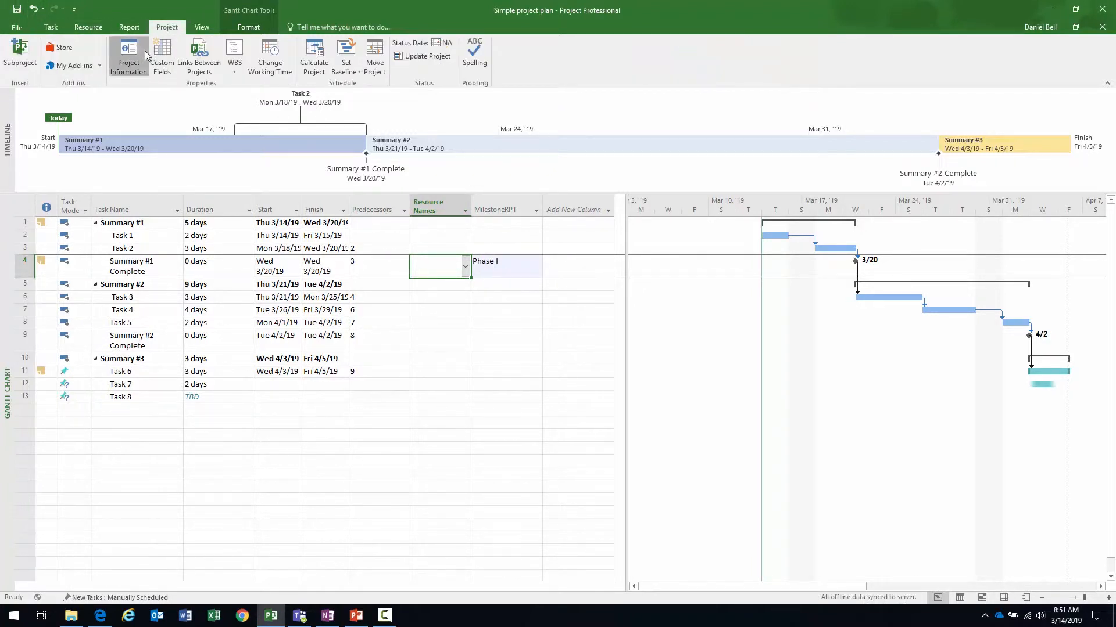
left_click(129, 58)
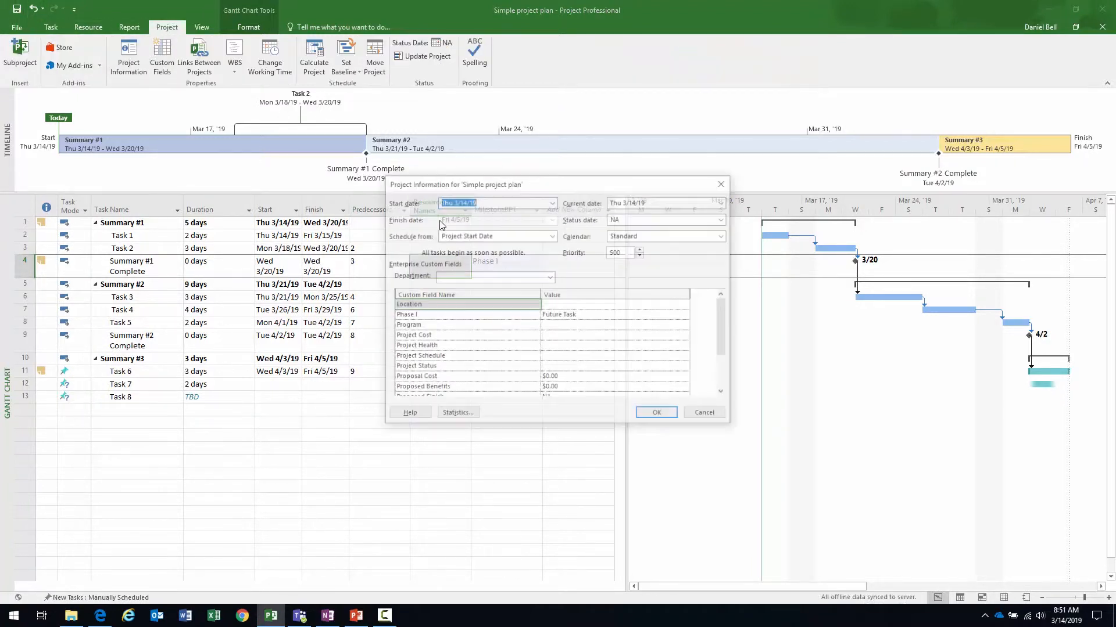
left_click(687, 307)
left_click(687, 307)
left_click(670, 318)
left_click(684, 324)
left_click(687, 325)
left_click(671, 340)
Set the Project Cost, Project Health and Project Schedule custom fields to Unset.
left_click(686, 336)
left_click(686, 335)
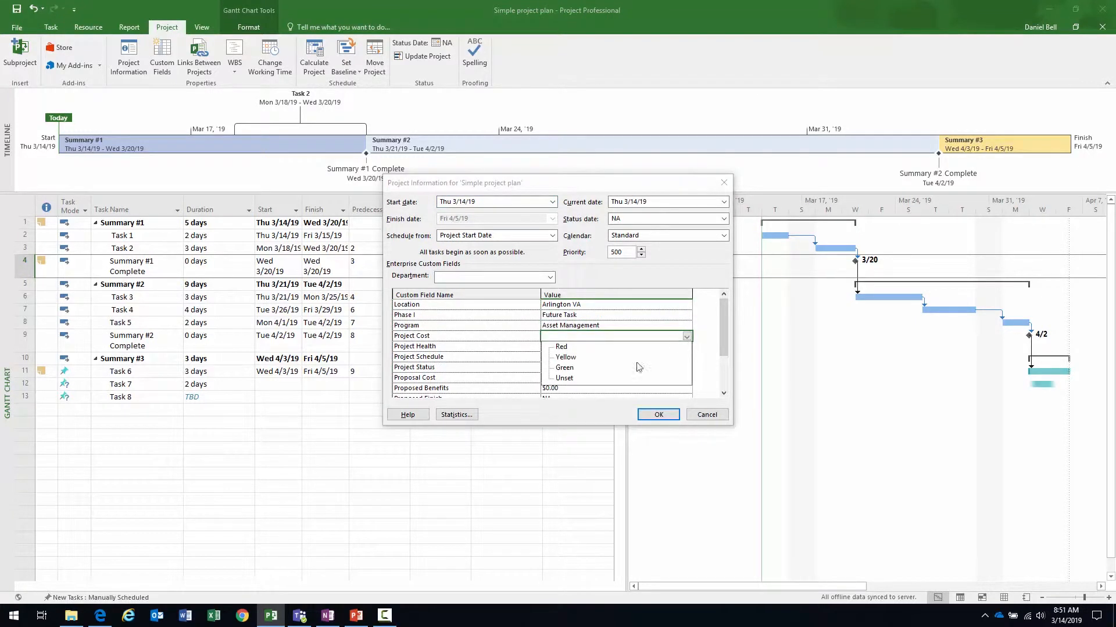
left_click(564, 378)
left_click(685, 346)
left_click(685, 347)
left_click(563, 388)
left_click(686, 357)
left_click(686, 356)
left_click(637, 397)
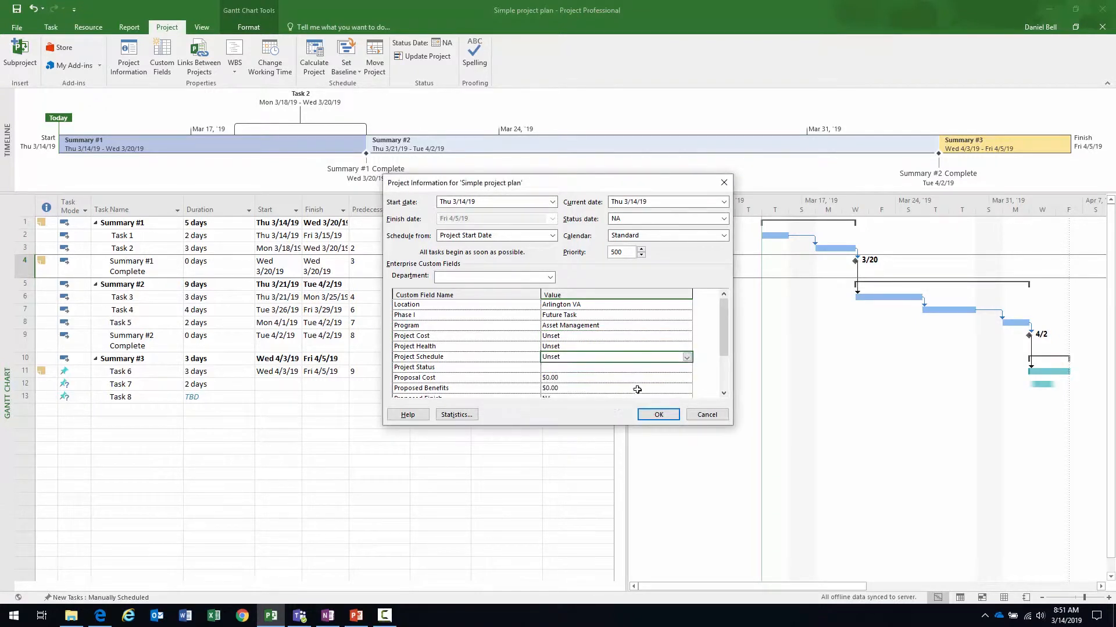
Set Project Status to 1 - Initiate, check the Phase I field's value, and apply the project information.
left_click(682, 368)
left_click(686, 367)
left_click(671, 377)
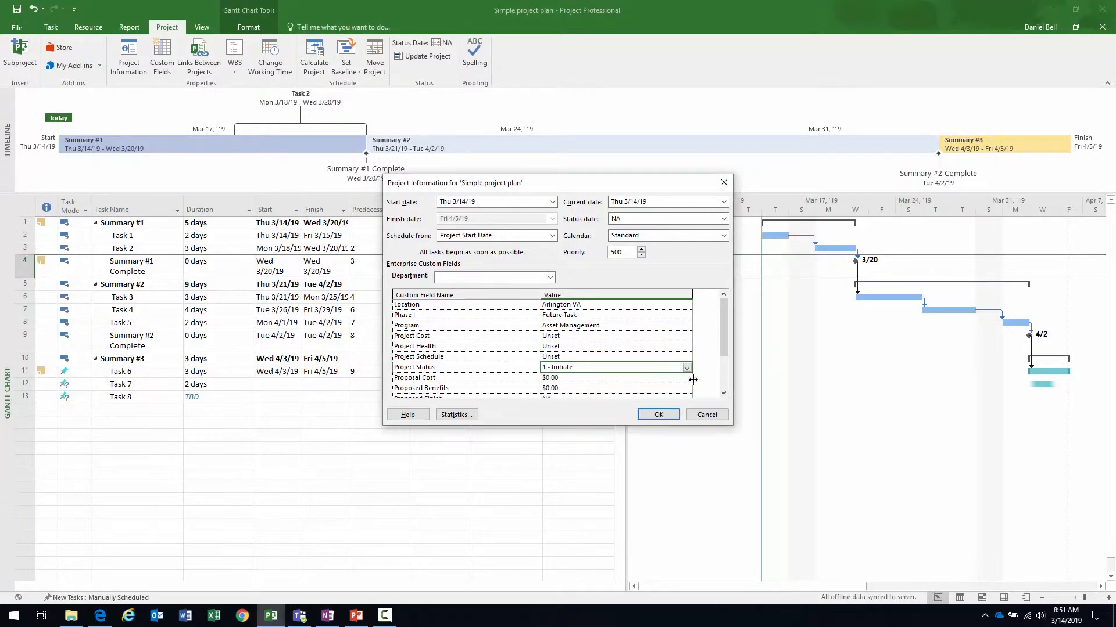
mouse_move(719, 341)
left_mouse_down()
mouse_move(719, 353)
mouse_move(718, 342)
left_mouse_up()
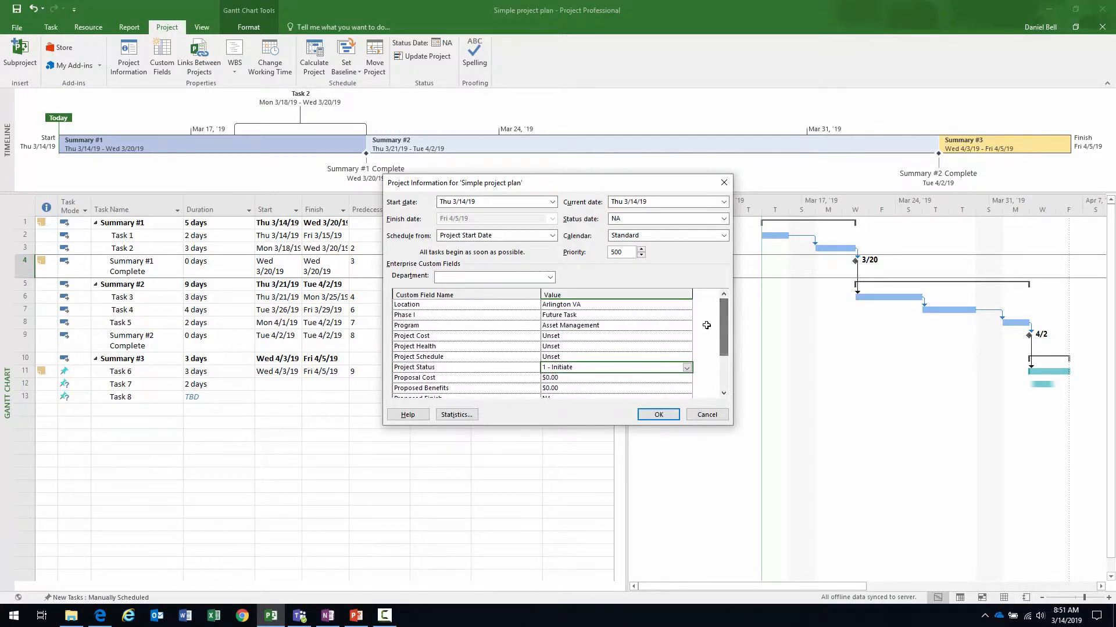
left_click(399, 315)
left_click(582, 316)
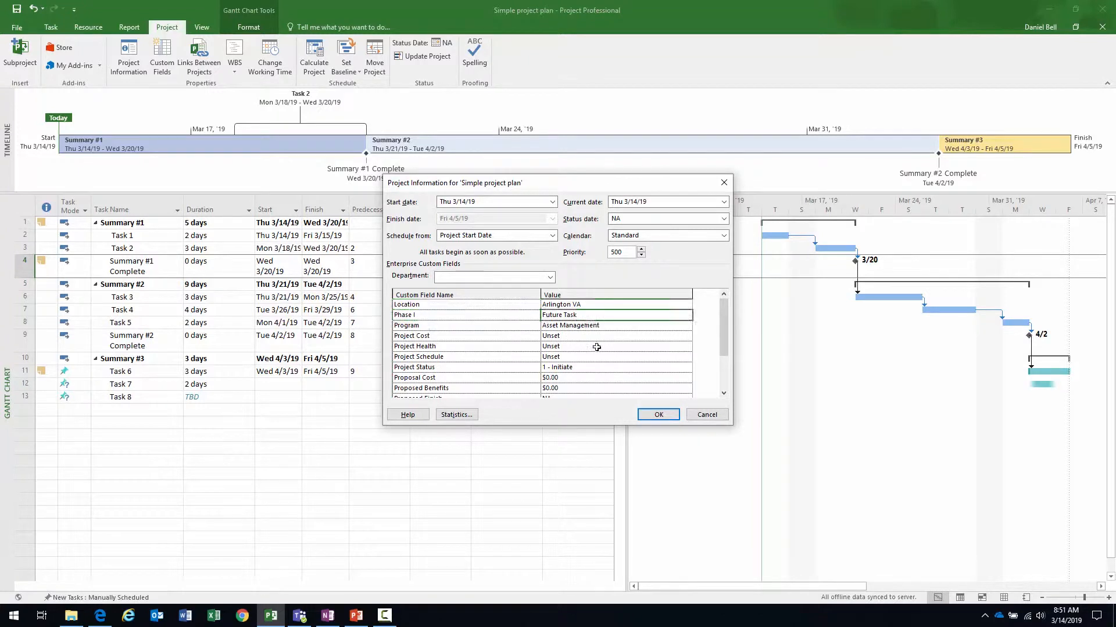
left_click(653, 416)
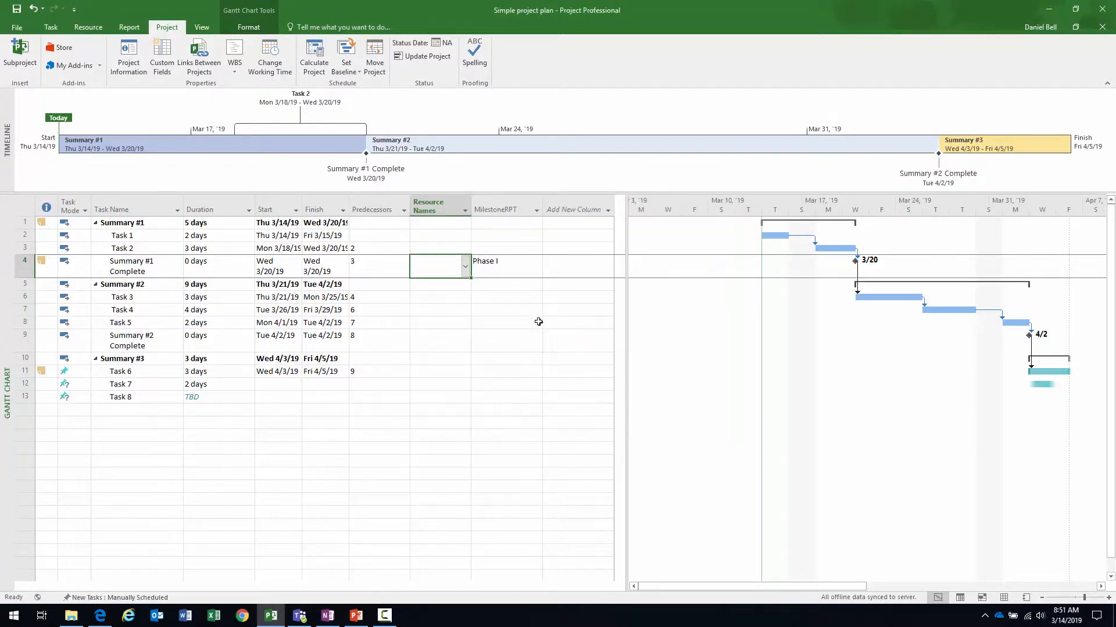
Check the Phase I milestone's date and save the plan to the Train Project Web App as "Milestone Testing 200".
left_click(272, 268)
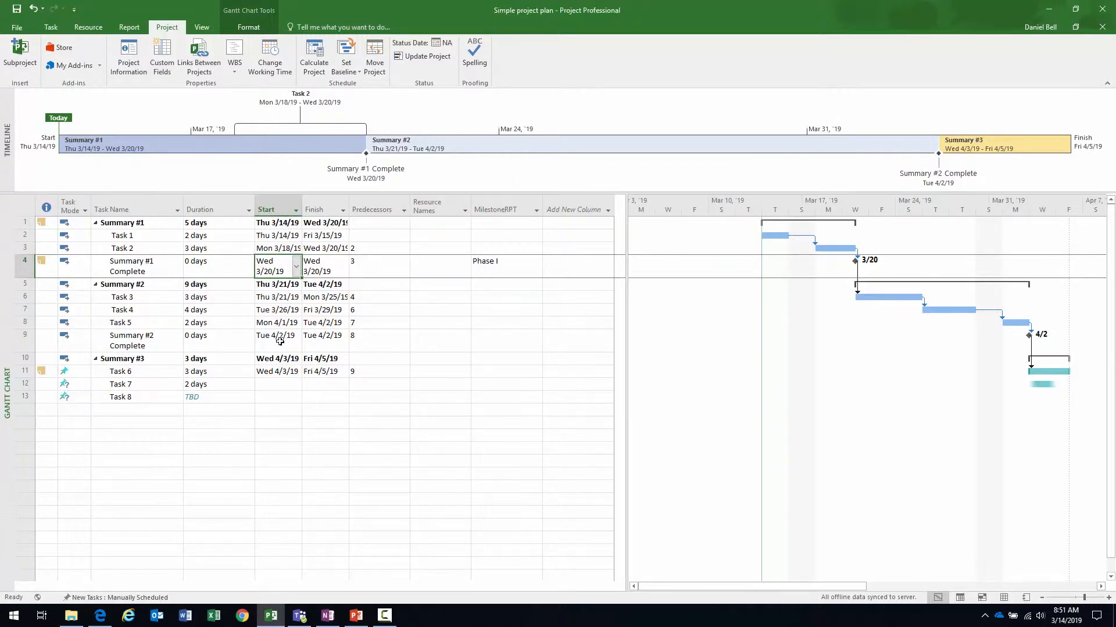
left_click(496, 269)
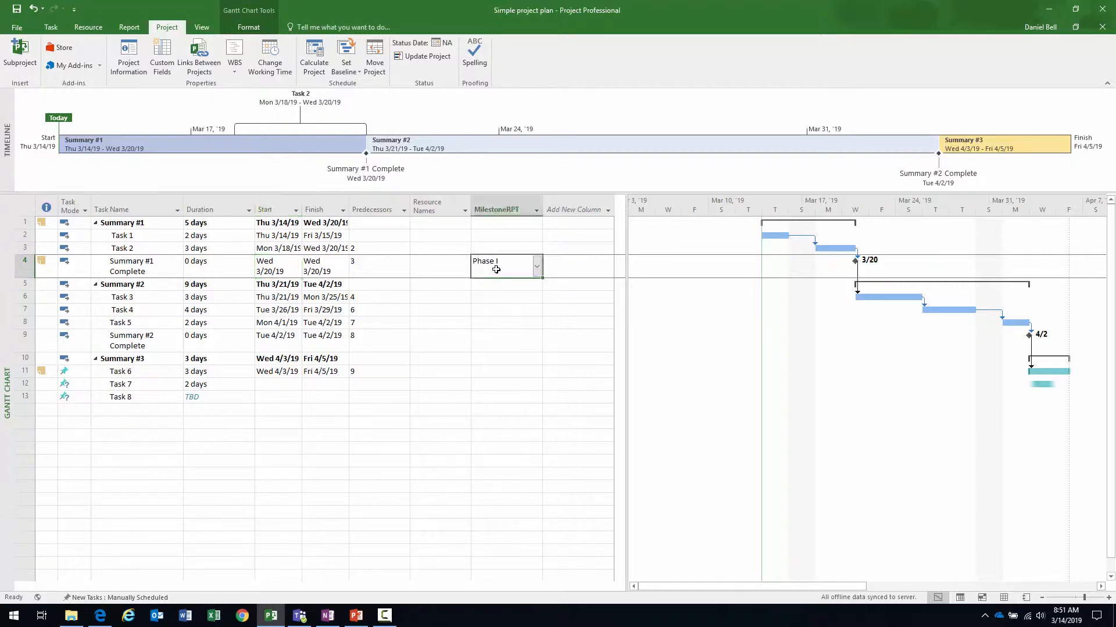
left_click(22, 25)
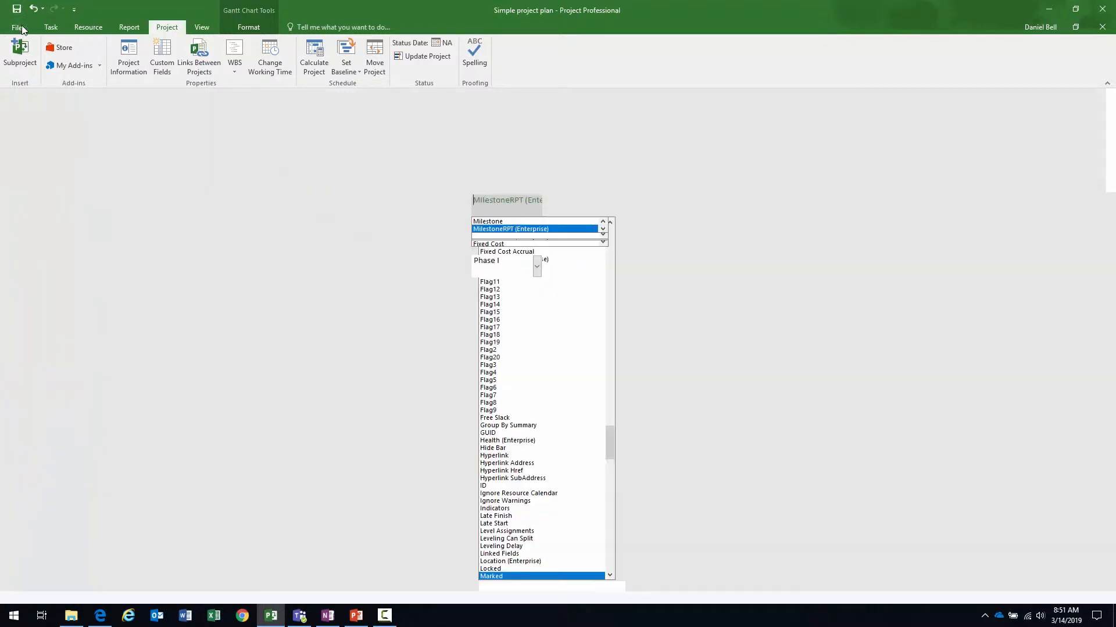
left_click(34, 142)
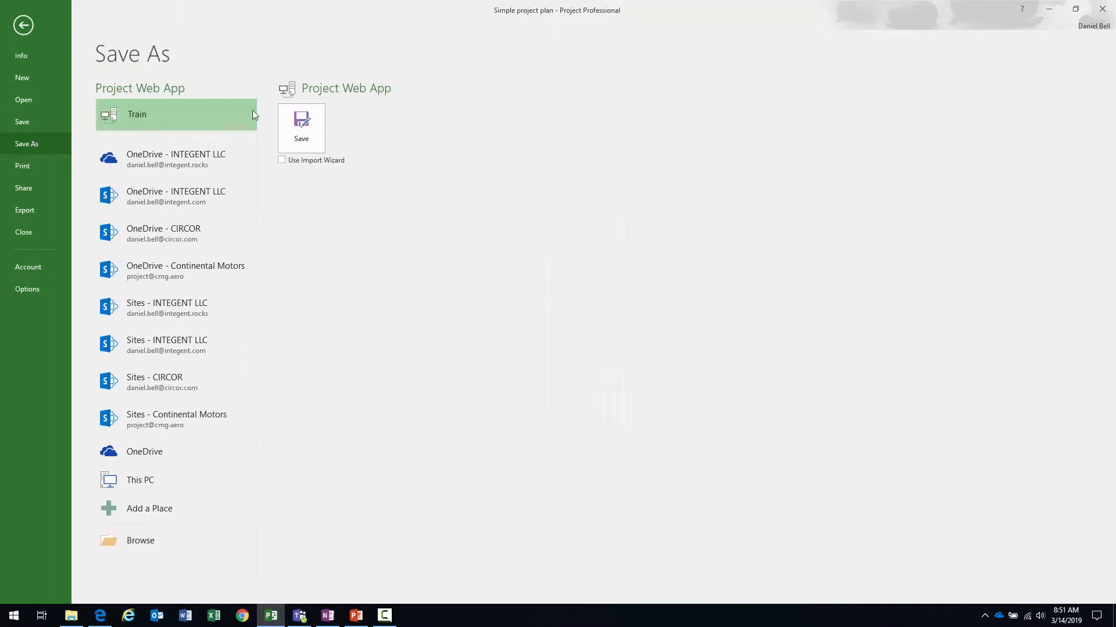
left_click(321, 127)
type("Milestone")
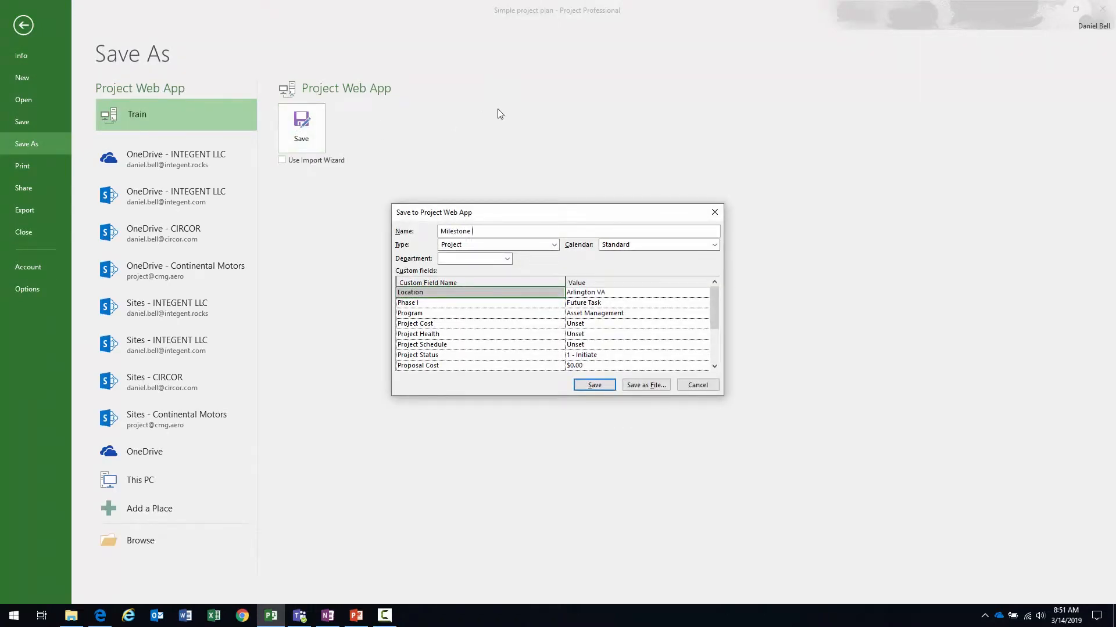
type(" Testing 200")
key("Return")
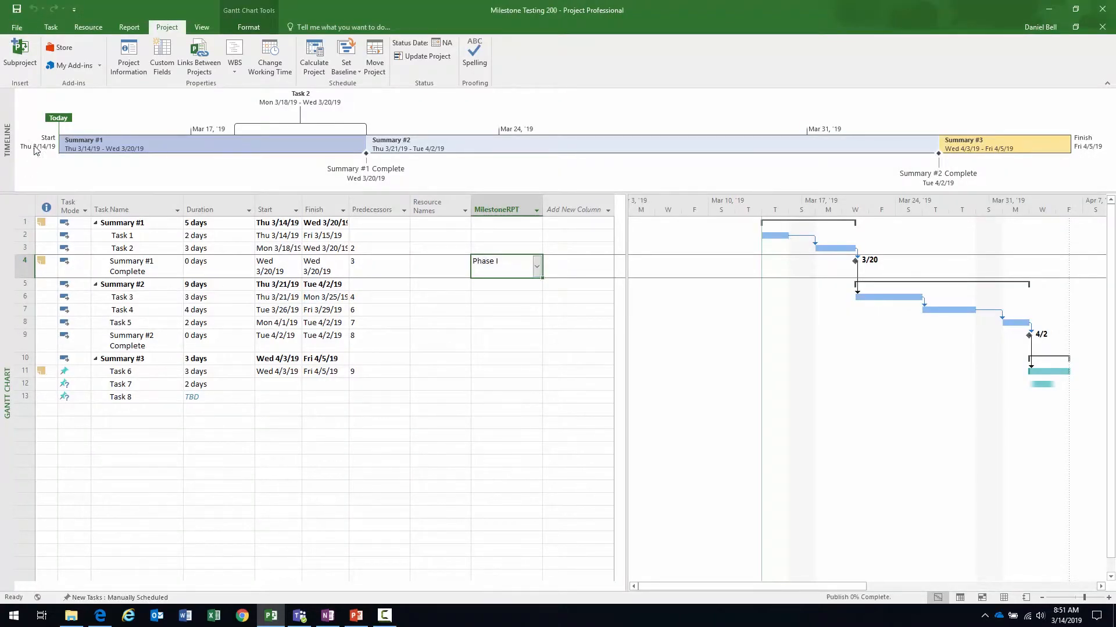
Close the Milestone Testing 200 project and check it in.
left_click(18, 27)
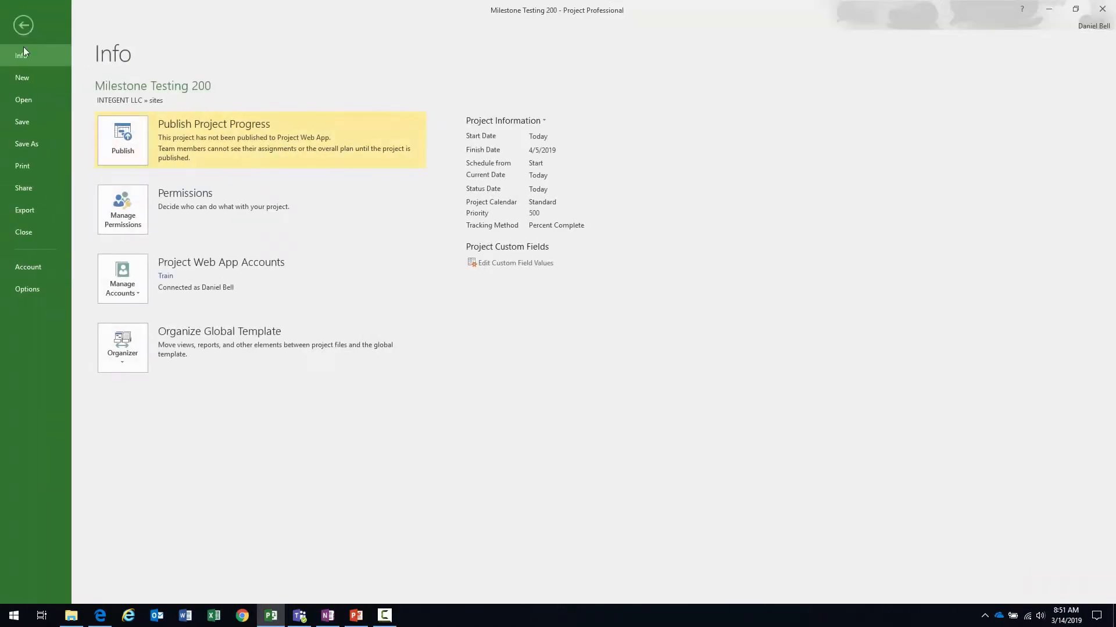
left_click(39, 233)
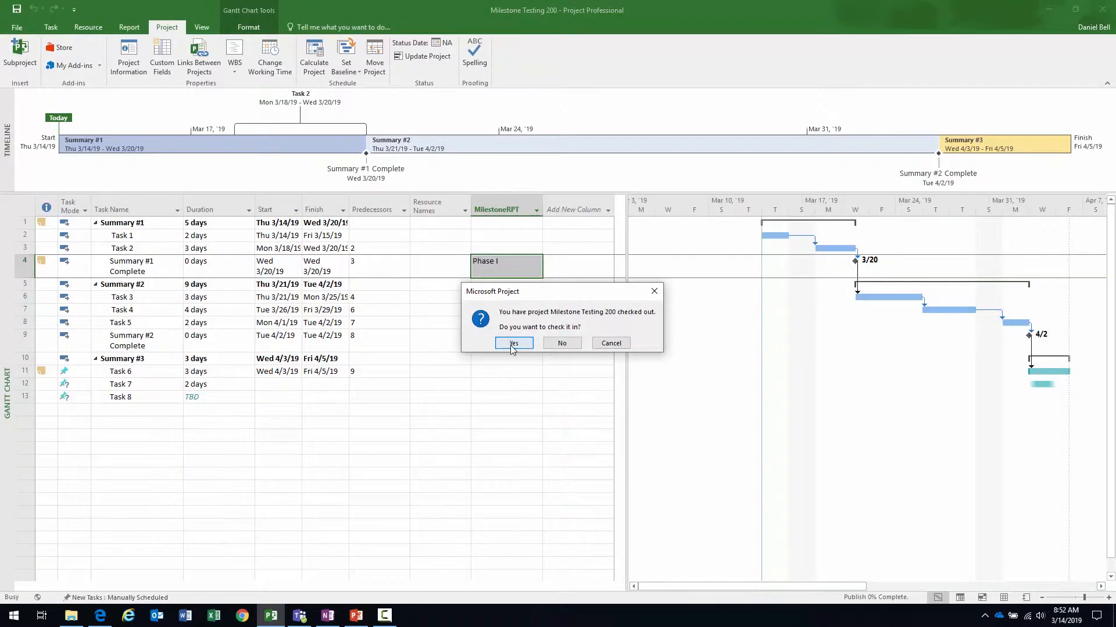
left_click(510, 345)
Switch back to Project Web App in the browser, open Project Center and select the Milestone Testing 200 project.
left_click(100, 616)
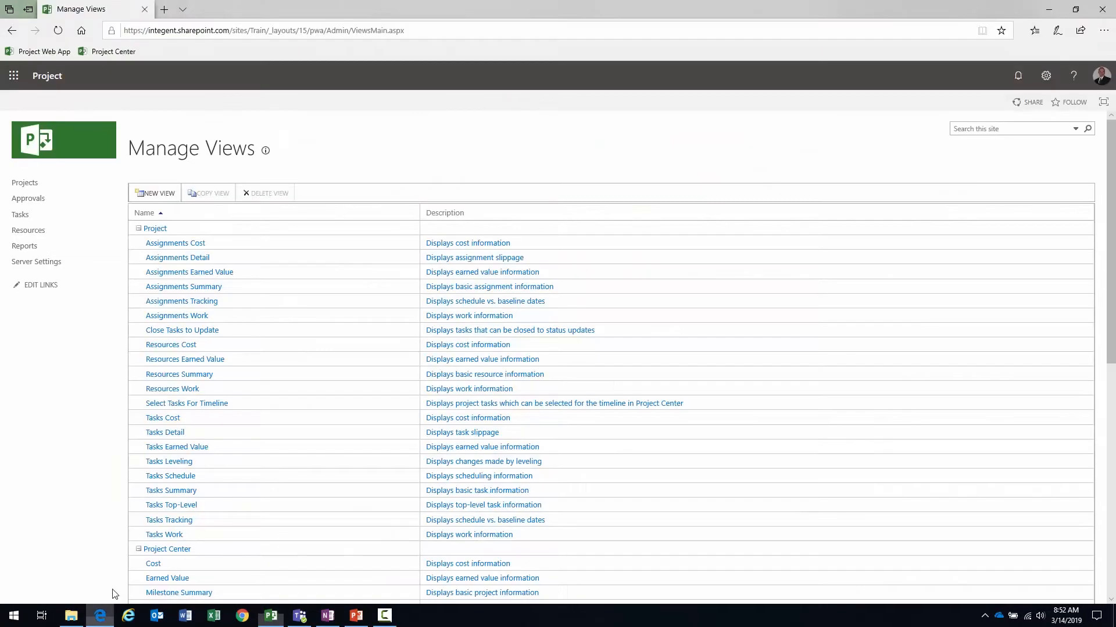
left_click(26, 185)
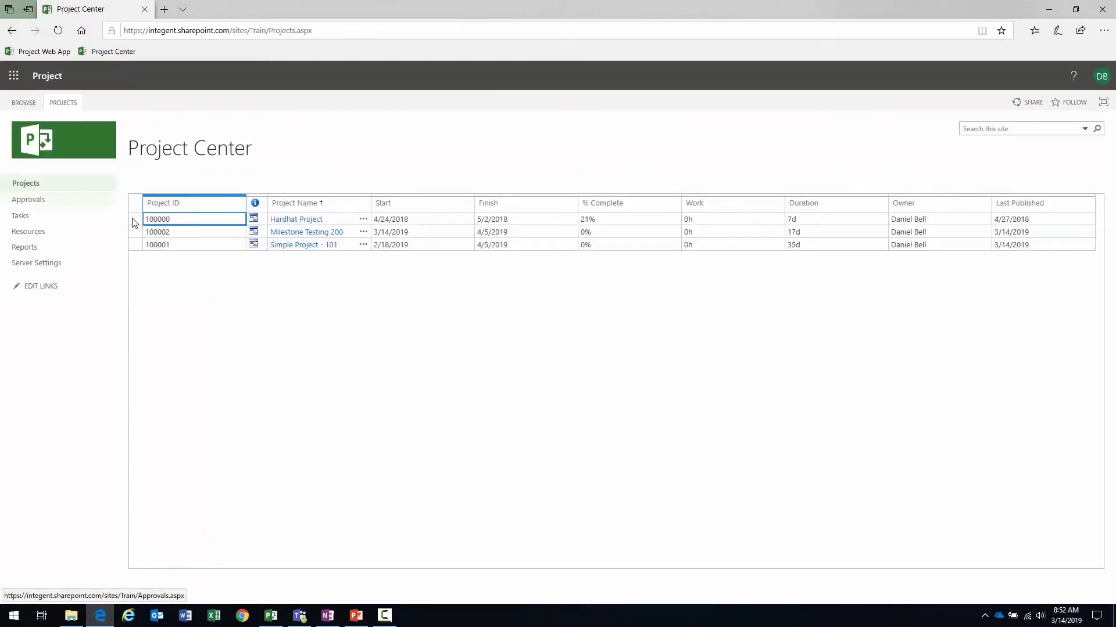
left_click(137, 231)
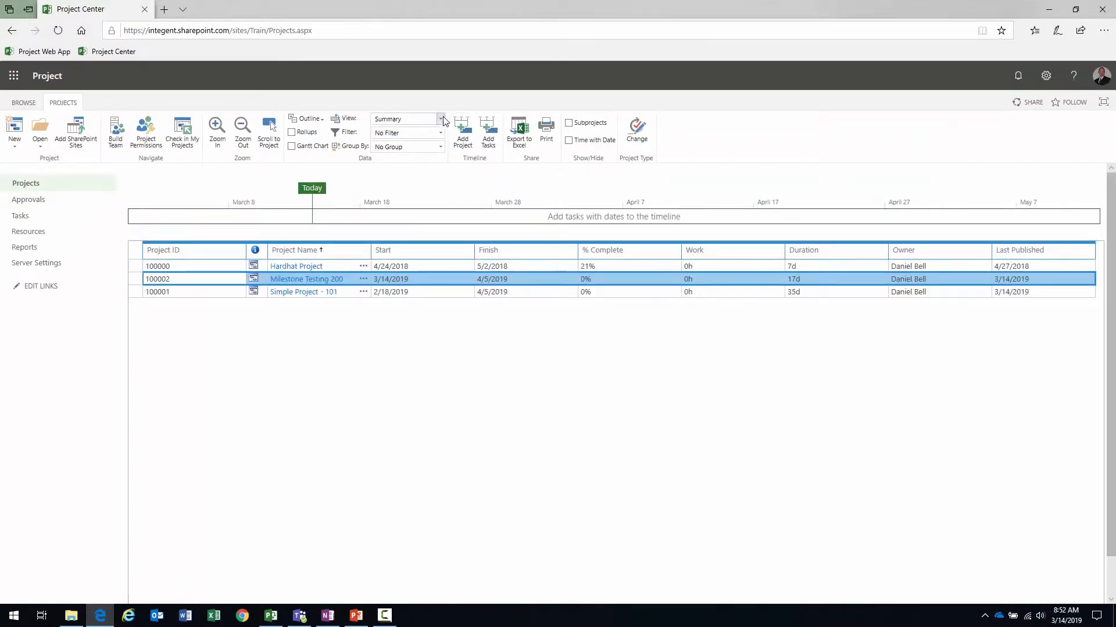
Switch Project Center to the Milestone Summary view, widen the Project Name column, and examine the Phase I indicator for Milestone Testing 200.
left_click(441, 119)
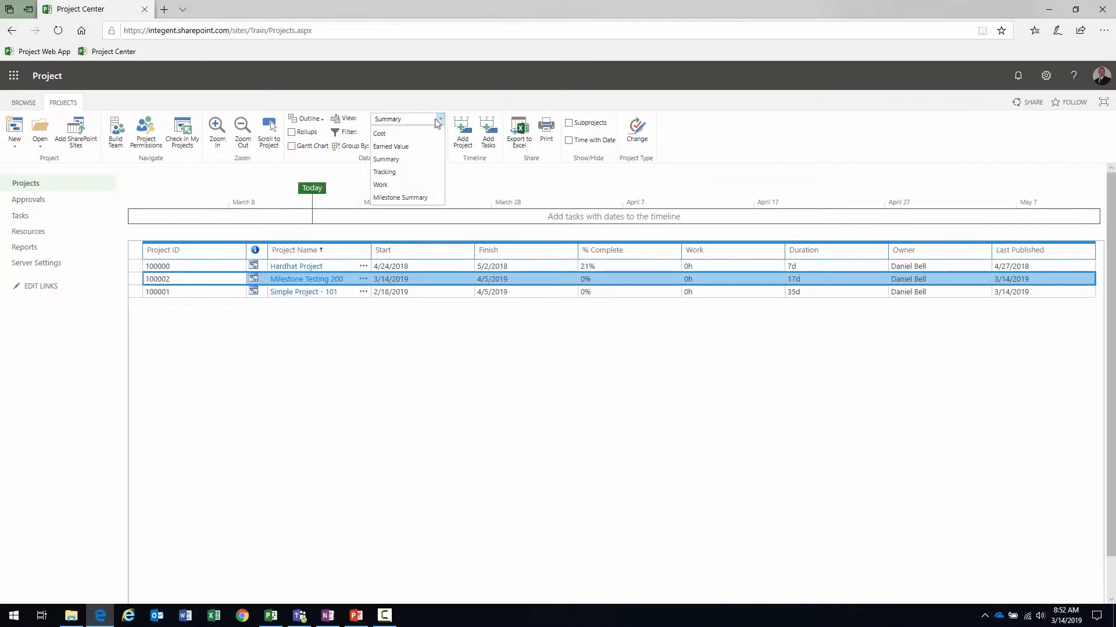
left_click(401, 201)
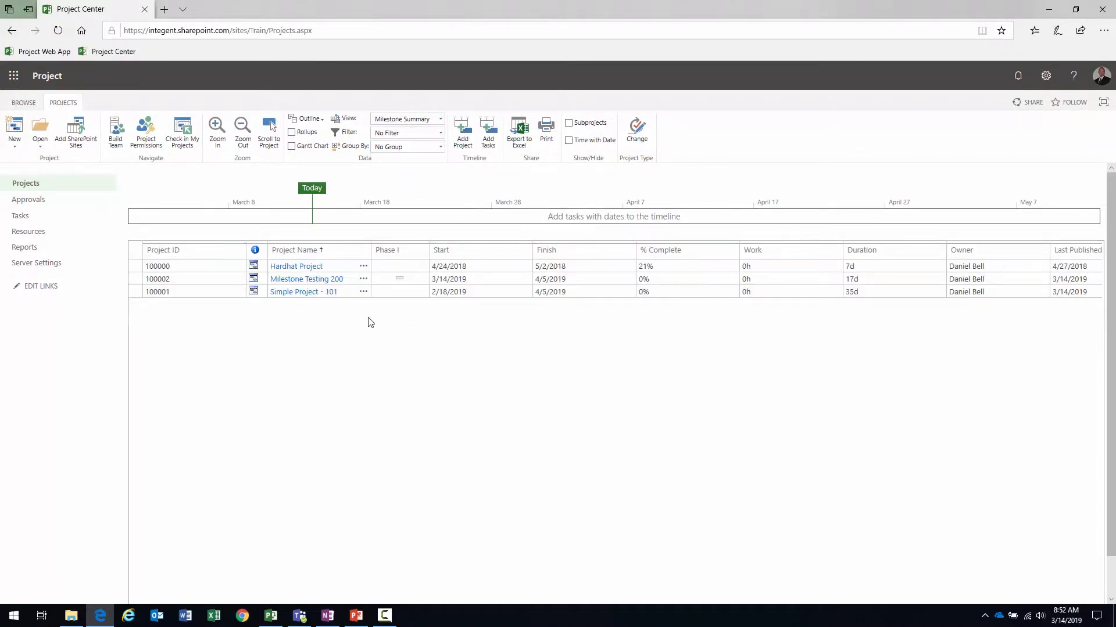
left_click_drag(371, 249, 434, 250)
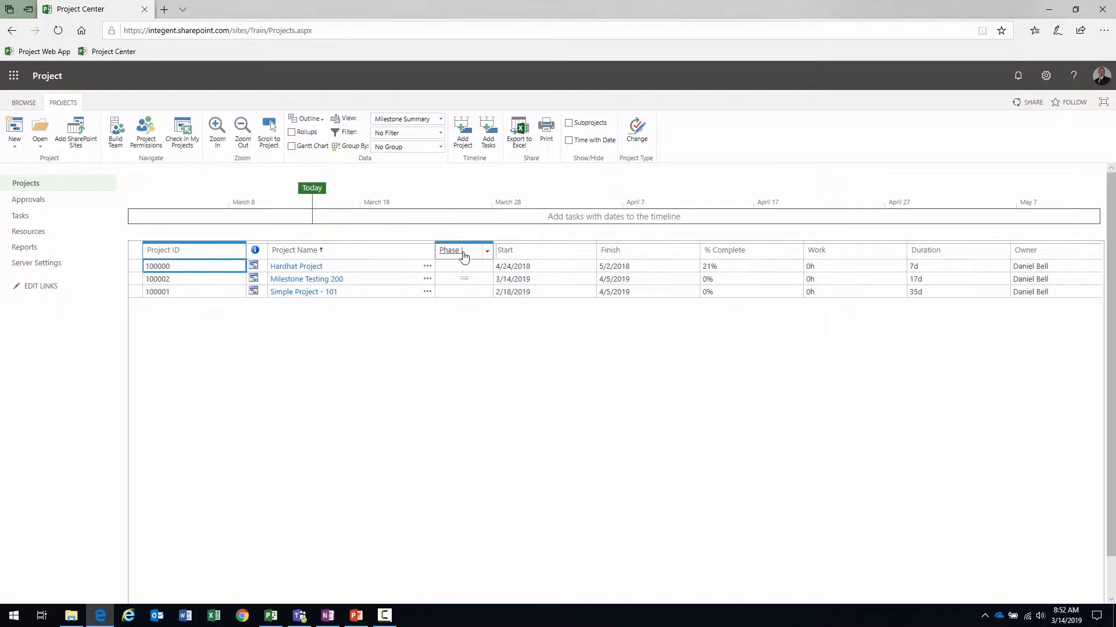
left_click(472, 280)
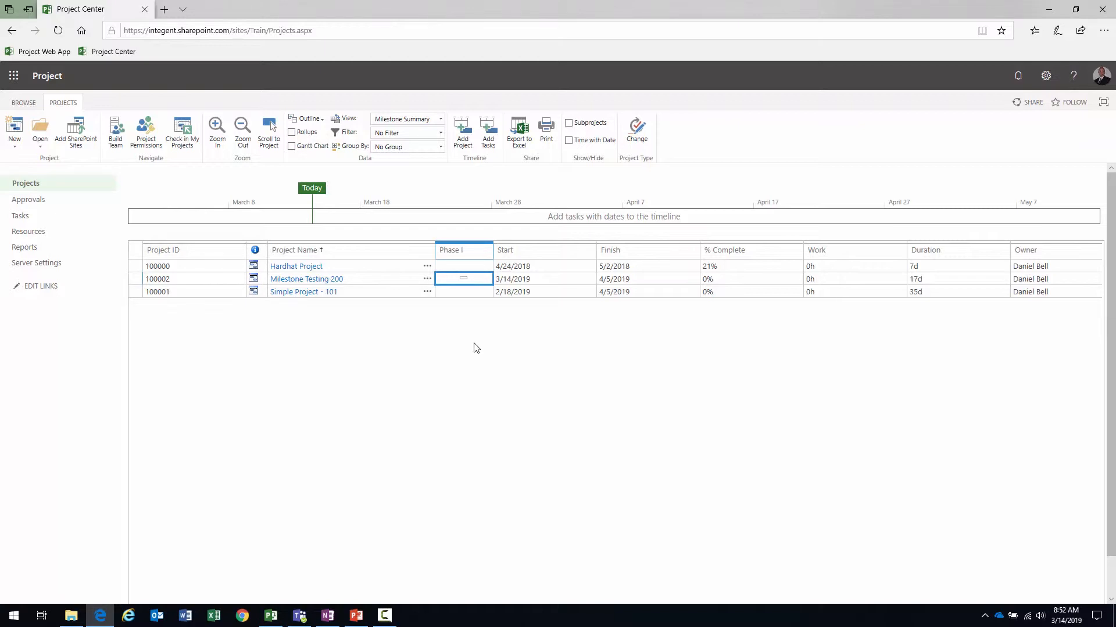
Close Project Professional and open the Enterprise Custom Fields and Lookup Tables page from the Project Web App server settings.
left_click(271, 616)
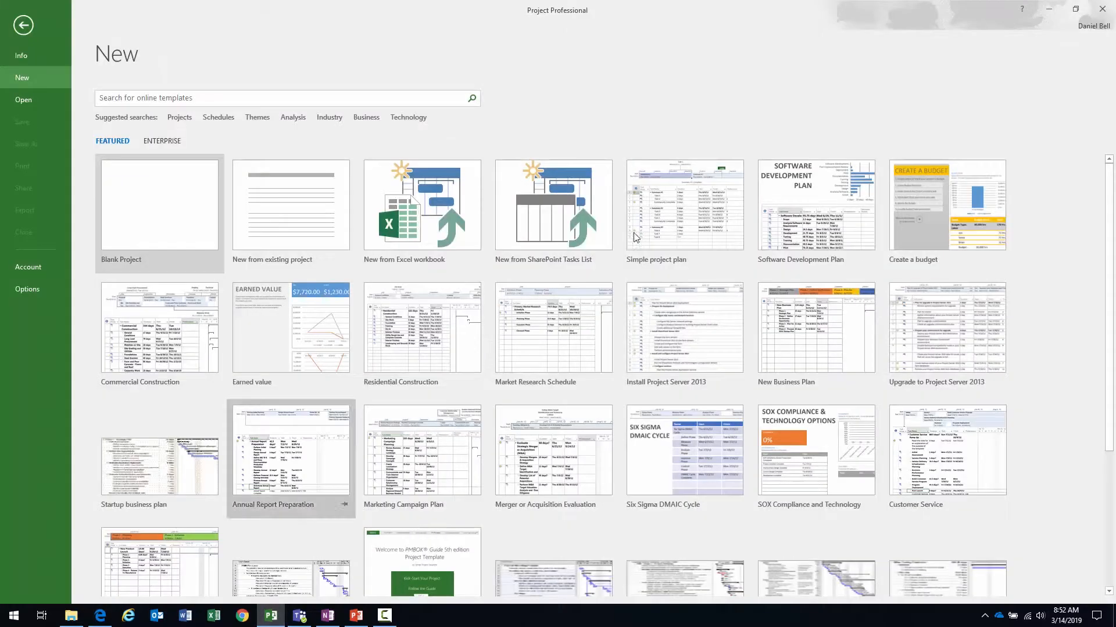
left_click(1102, 8)
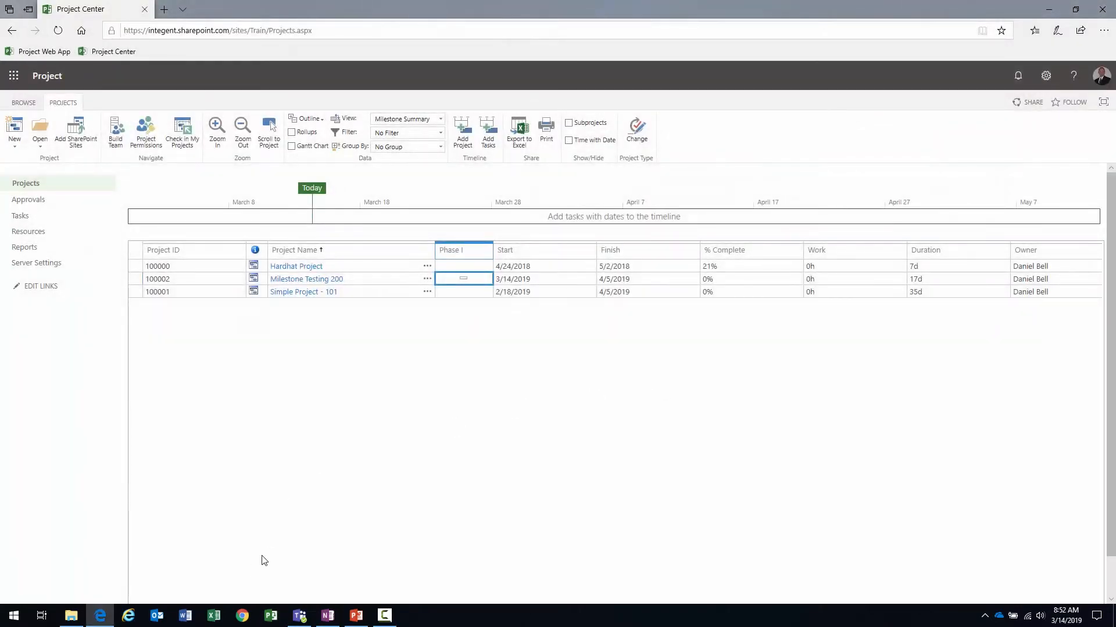
left_click(44, 263)
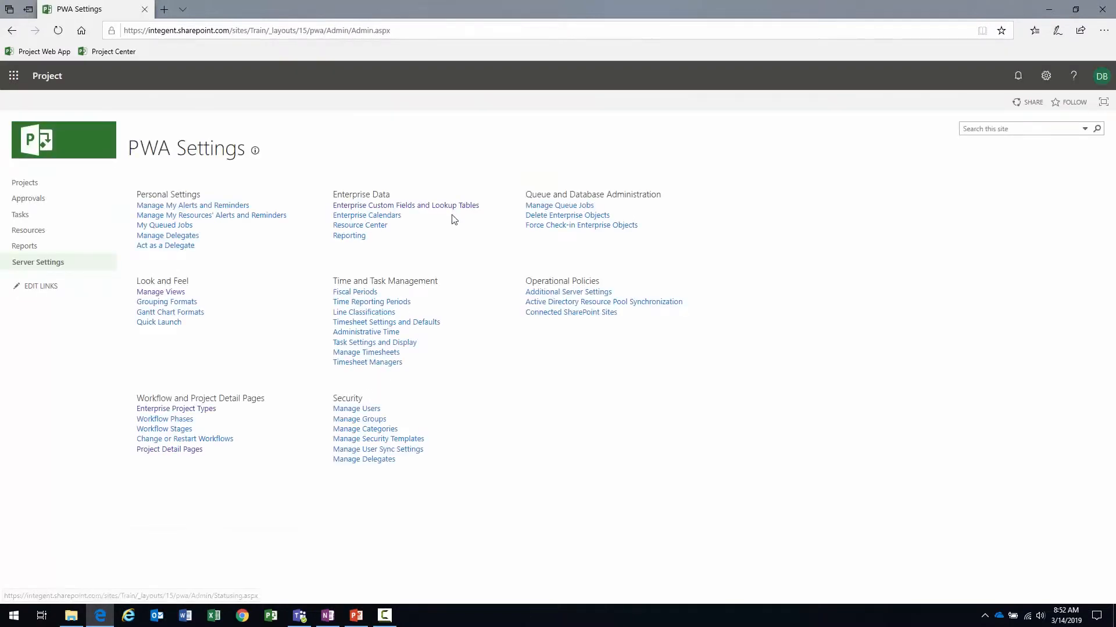
key("alt+Tab")
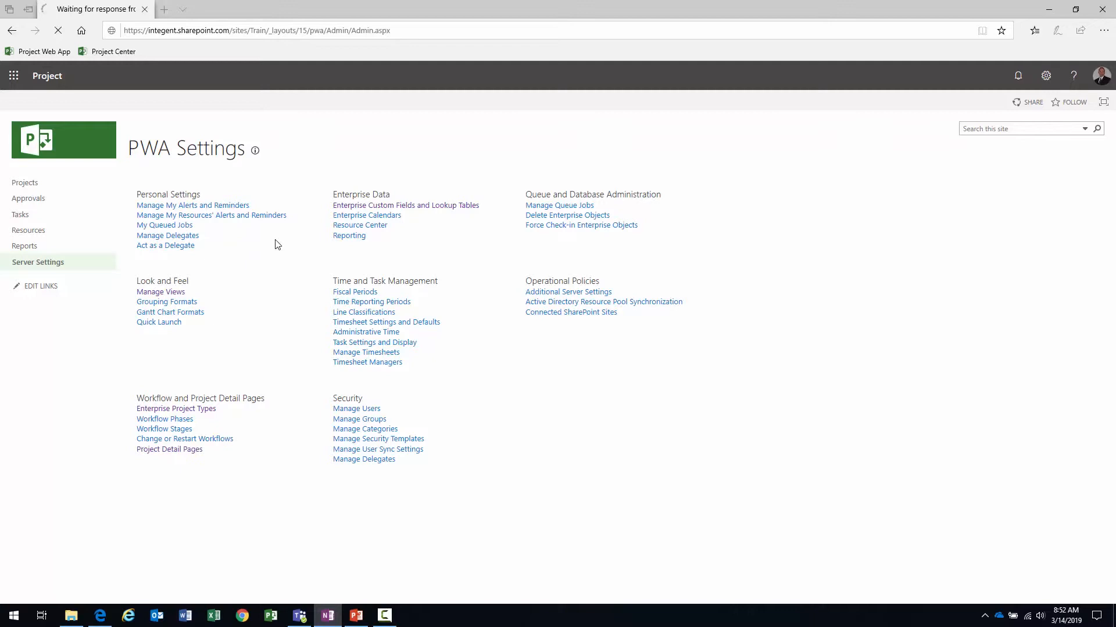
left_click(414, 207)
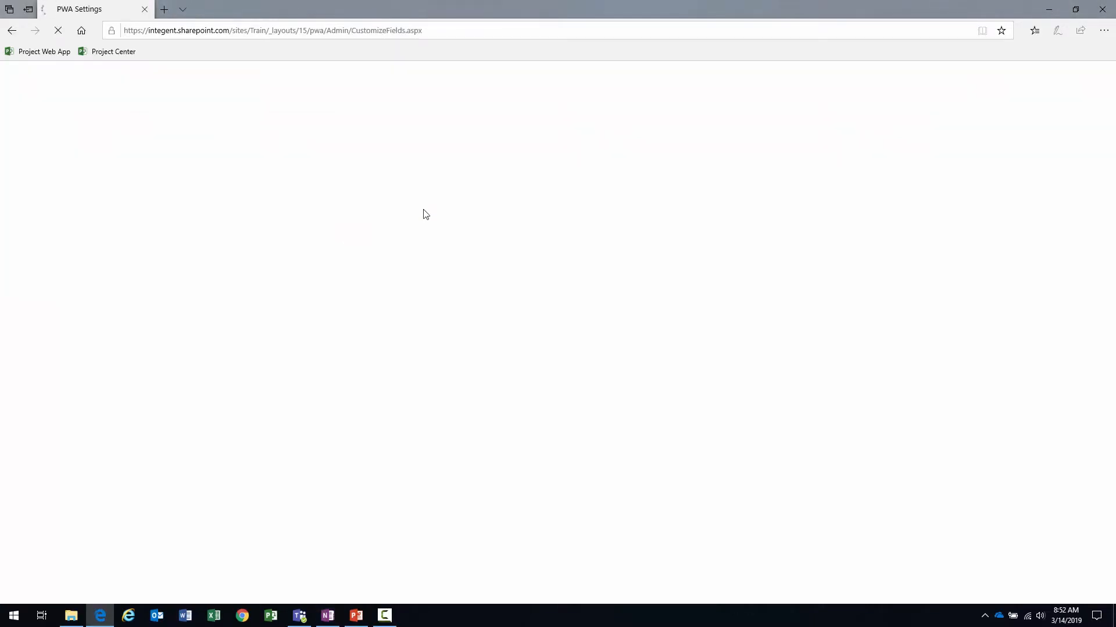
Create a new enterprise custom field named t_Phase II and set its type to Number.
left_click(158, 205)
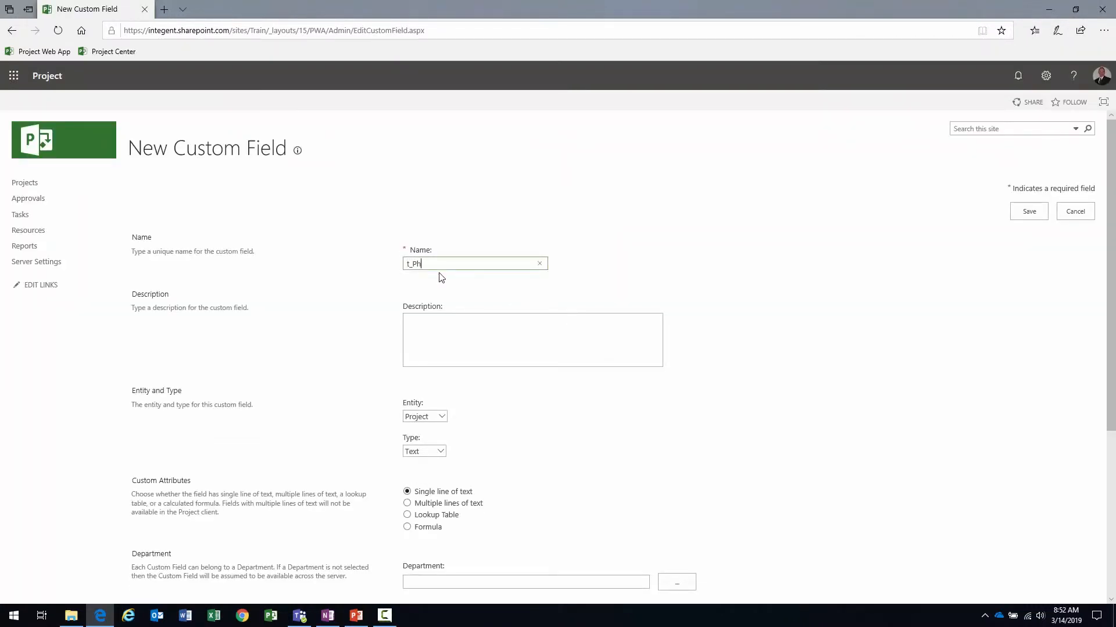
scroll(441, 278, "down", 4)
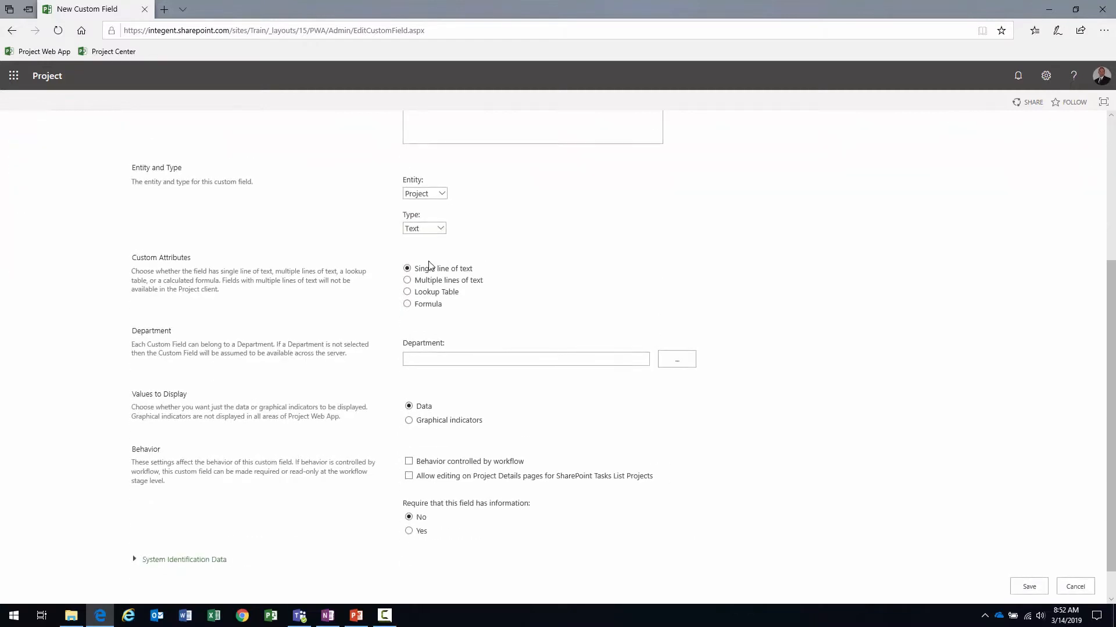
left_click(430, 229)
left_click(421, 219)
Give t_Phase II a formula that tests MilestoneRPT for "Phase II" and returns status codes 0 to 4 from % Complete, Start and Finish.
left_click(427, 292)
left_click(432, 322)
type("IIf([MilestoneRPT] = \"Phase II\", Switch([% Complete] = 0 And [Start] > Now(), 4, [% Complete] = 100, 1, [% Complete] < 100 And Now() > [Finish], 3, [% Complete] < 100 And Now() < [Finish], 2, True, 0), 0)")
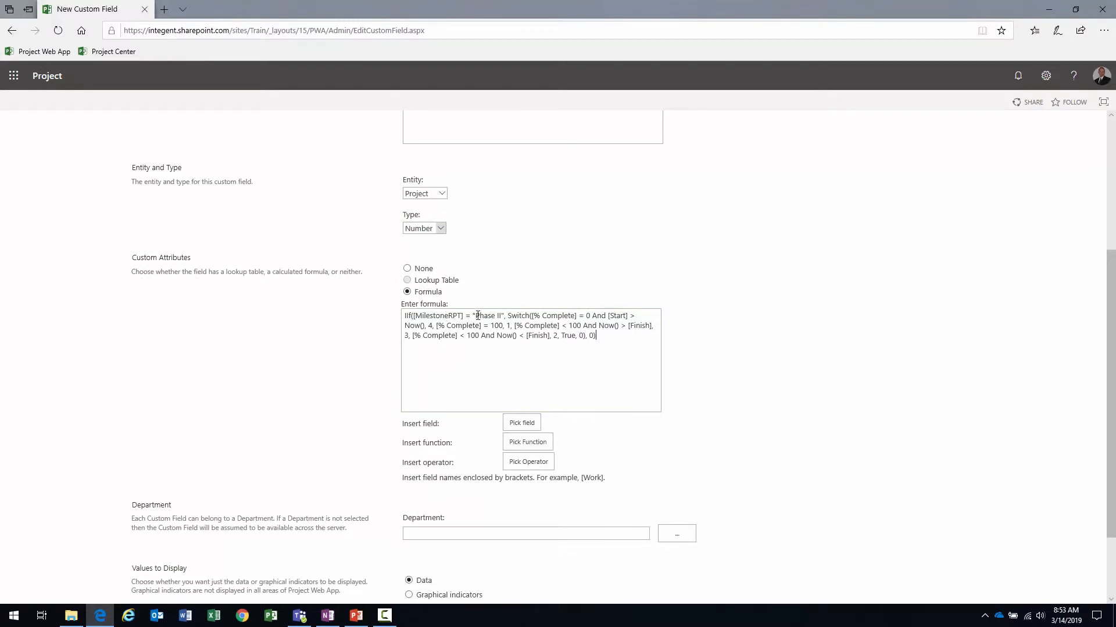
left_click_drag(475, 316, 502, 319)
double_click(445, 316)
scroll(512, 337, "down", 3)
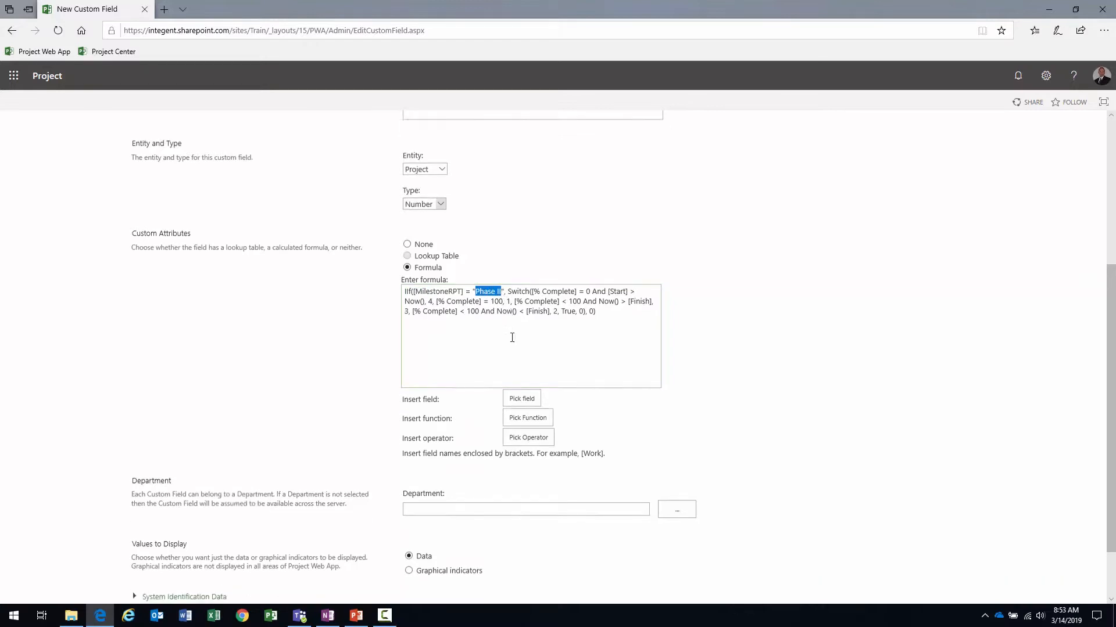
Set the entity of the t_Phase II field to Task.
scroll(512, 337, "up", 10)
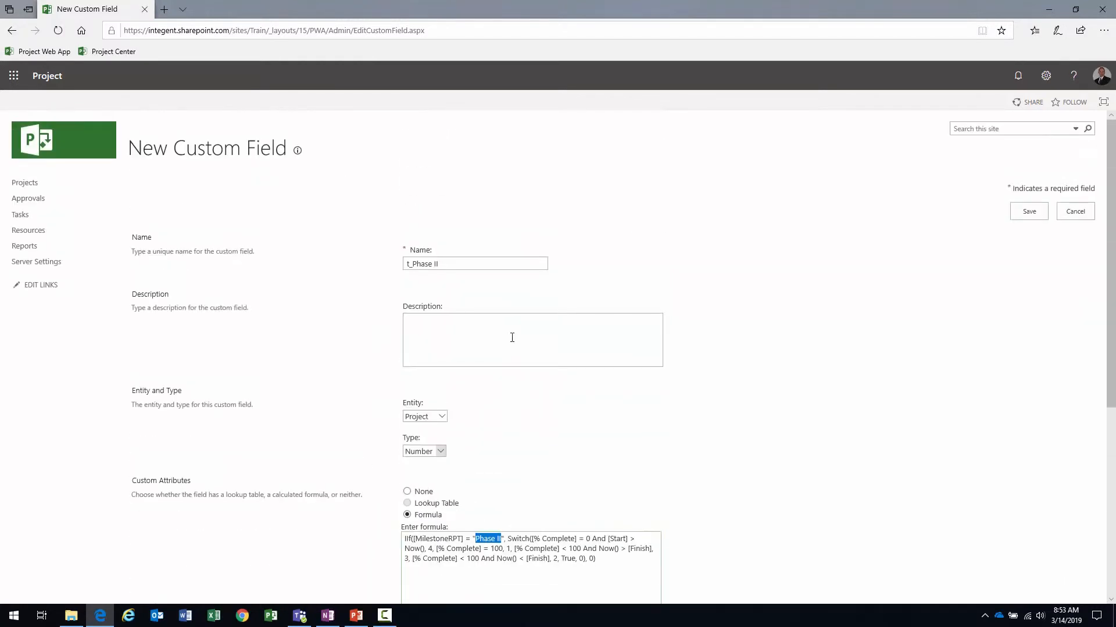
scroll(490, 380, "down", 2)
left_click(435, 343)
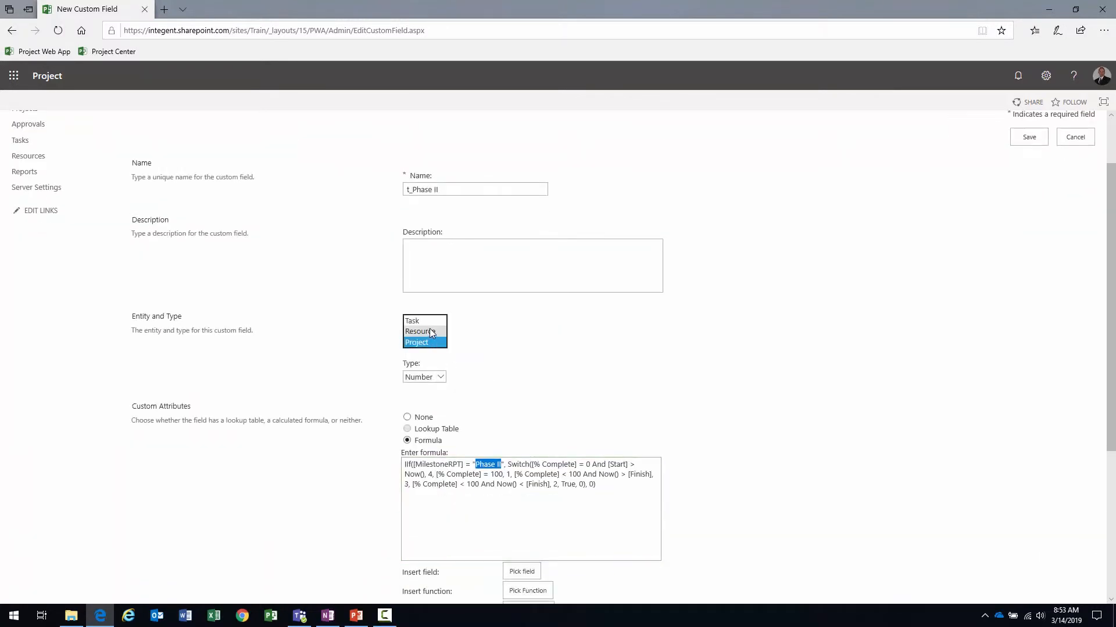
left_click(430, 331)
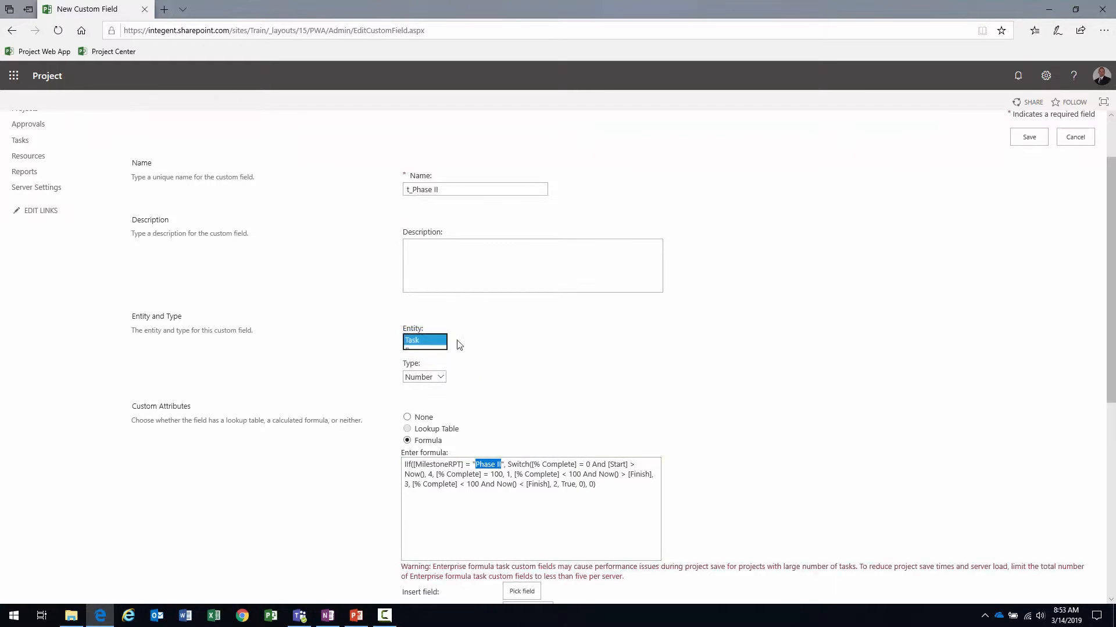
left_click(430, 331)
Calculate t_Phase II's summary rows by Maximum rollup and save the field.
scroll(705, 351, "down", 7)
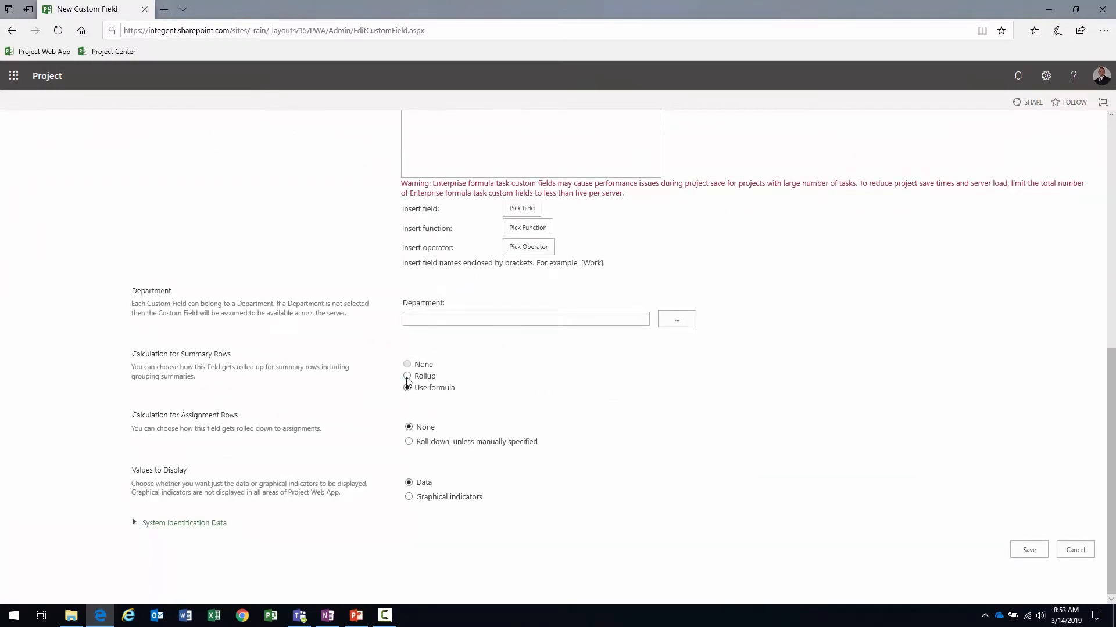
left_click(406, 377)
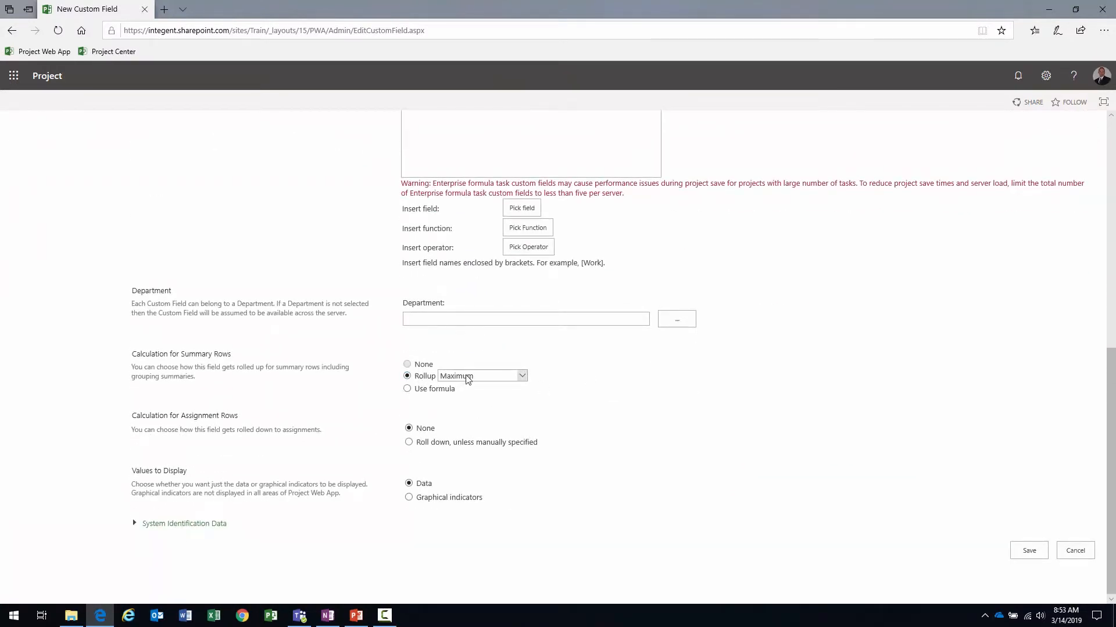
left_click(1036, 552)
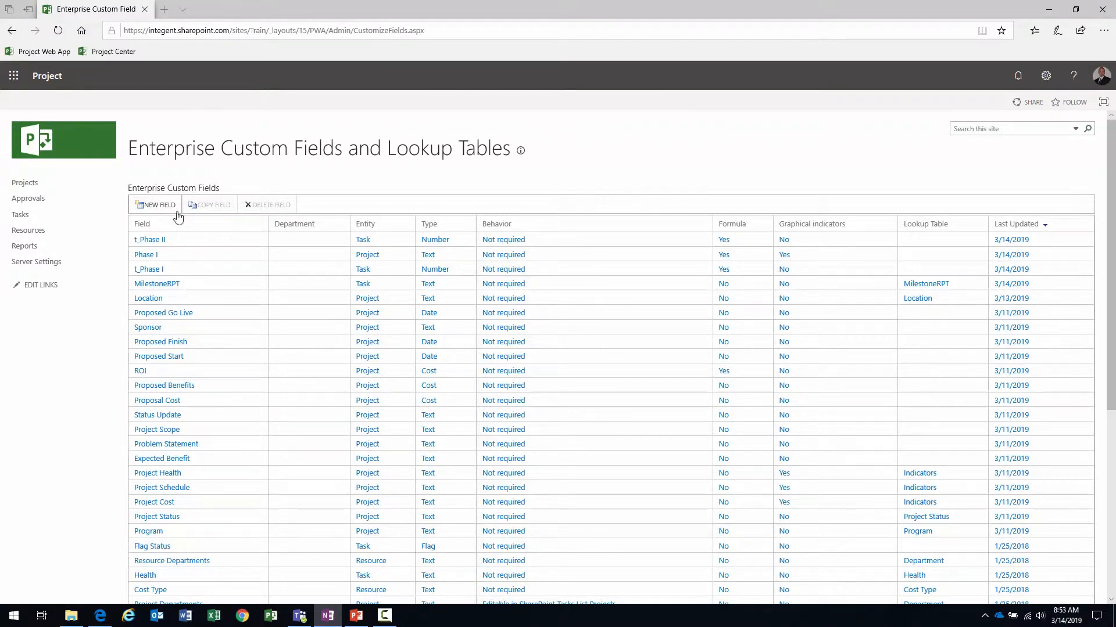
Create a new custom field named t_Phase III with the Task entity and Number type.
left_click(159, 207)
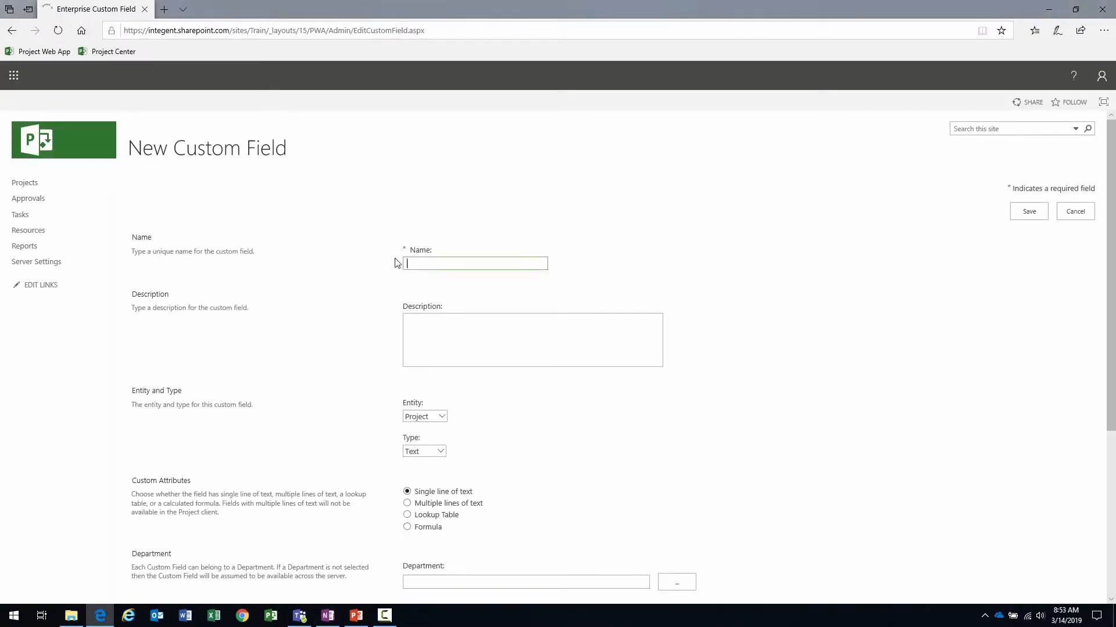
left_click(409, 265)
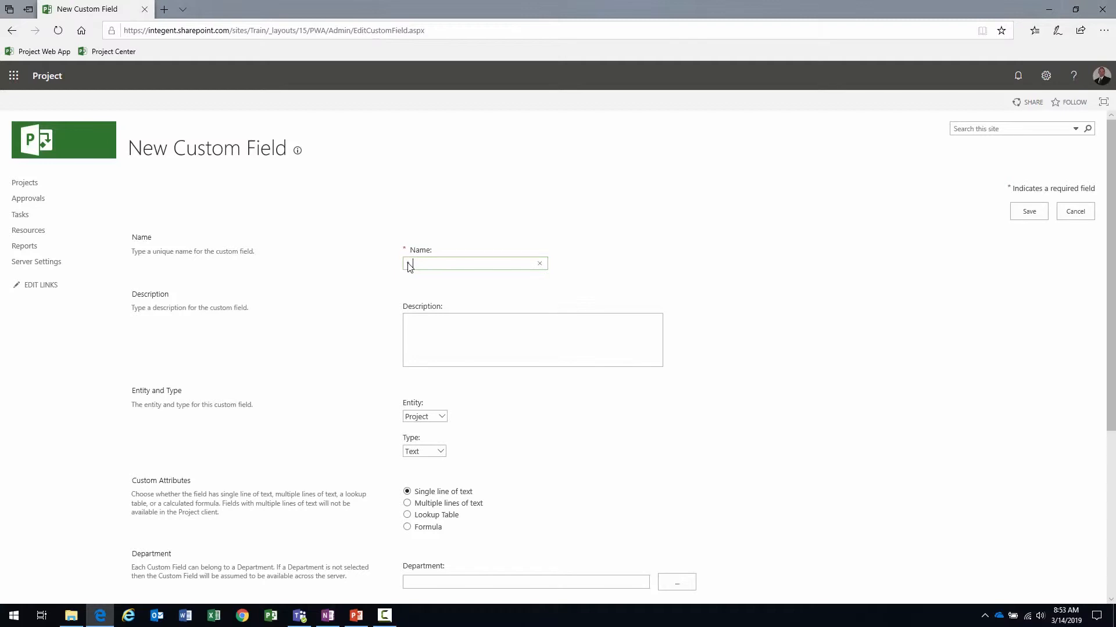
type("Phase III")
left_click(408, 263)
type("t_")
scroll(413, 264, "down", 3)
left_click(422, 268)
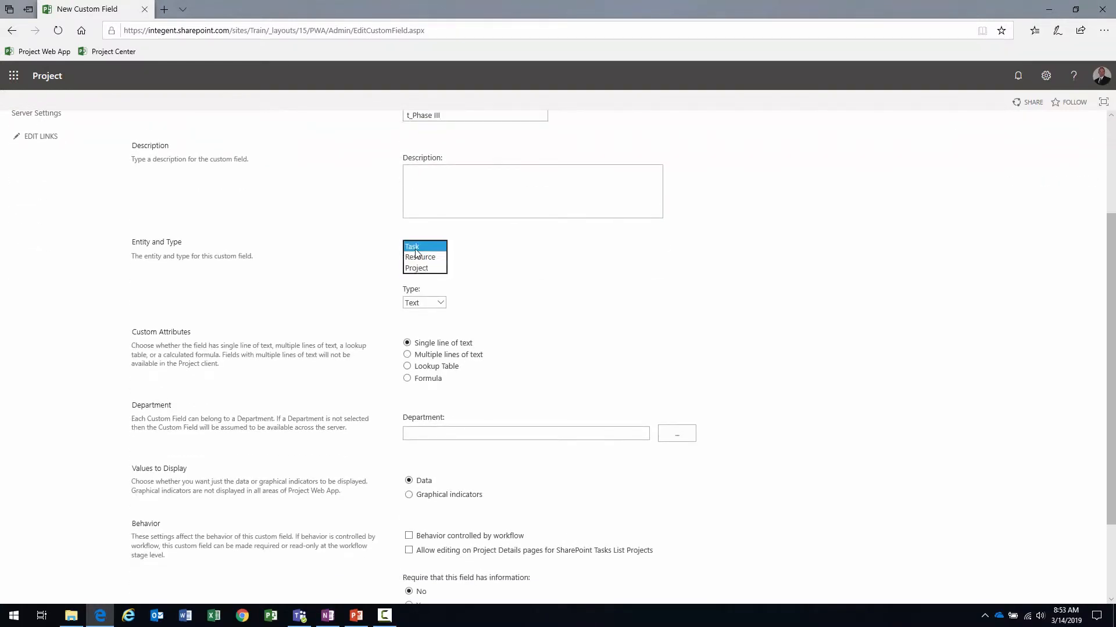
left_click(415, 248)
left_click(423, 302)
left_click(418, 289)
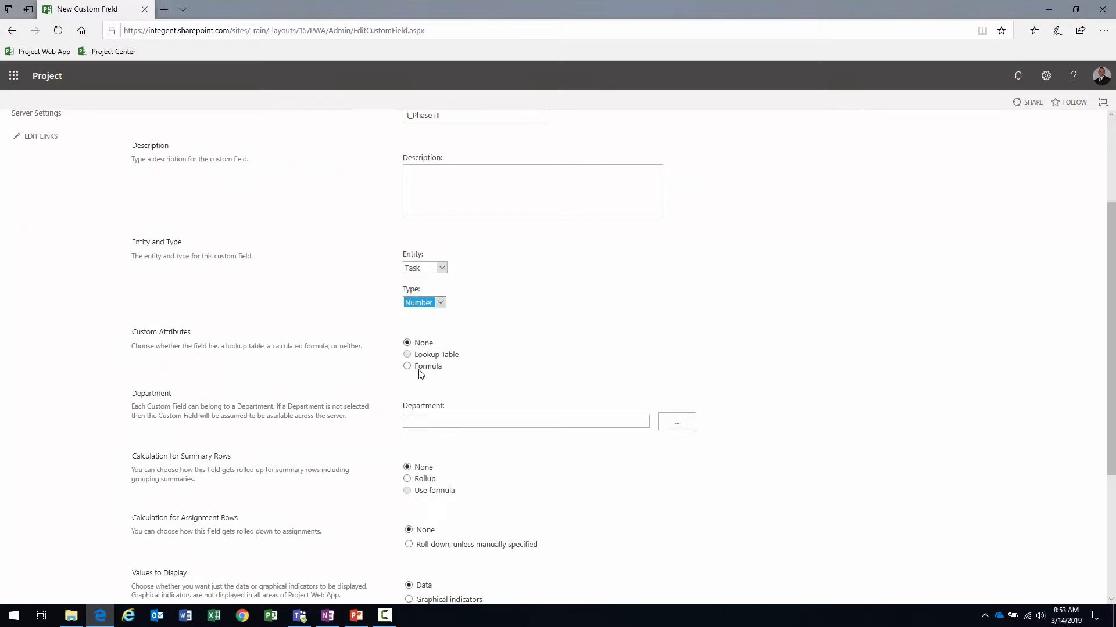
Give t_Phase III a formula that tests MilestoneRPT for "Phase III" and returns status codes 0 to 4 from % Complete, Start and Finish.
left_click(421, 370)
left_click(434, 396)
type("IIf([MilestoneRPT] = \"Phase III\", Switch([% Complete] = 0 And [Start] > Now(), 4, [% Complete] = 100, 1, [% Complete] < 100 And Now() > [Finish], 3, [% Complete] < 100 And Now() < [Finish], 2, True, 0), 0)")
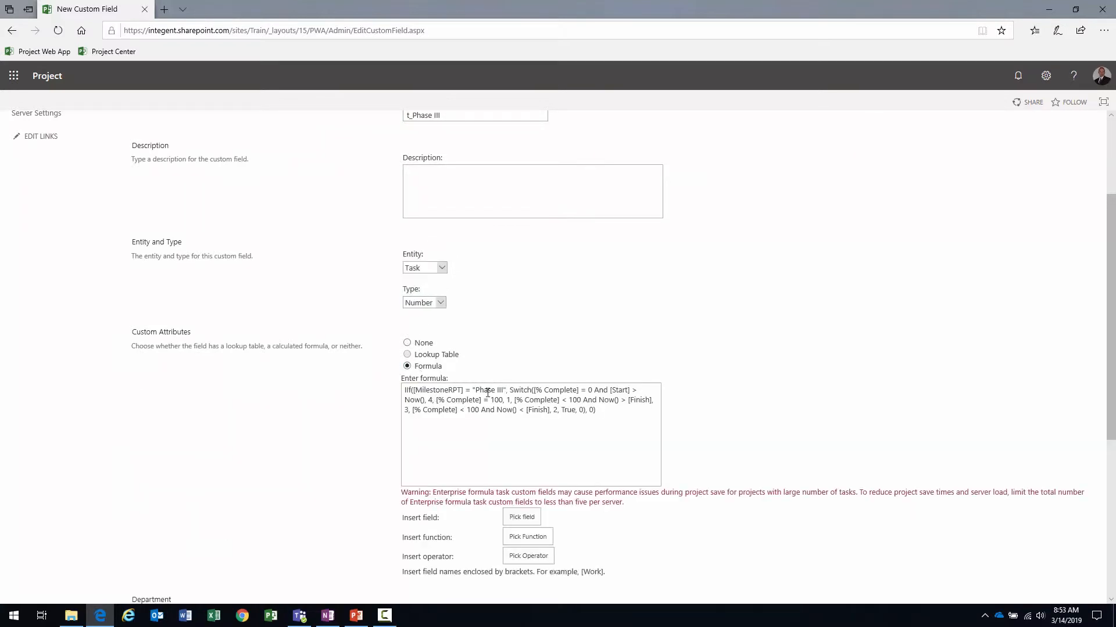
left_click_drag(505, 394, 480, 394)
Set t_Phase III's summary row calculation to a Maximum rollup and save the field.
scroll(331, 416, "down", 5)
left_click(407, 388)
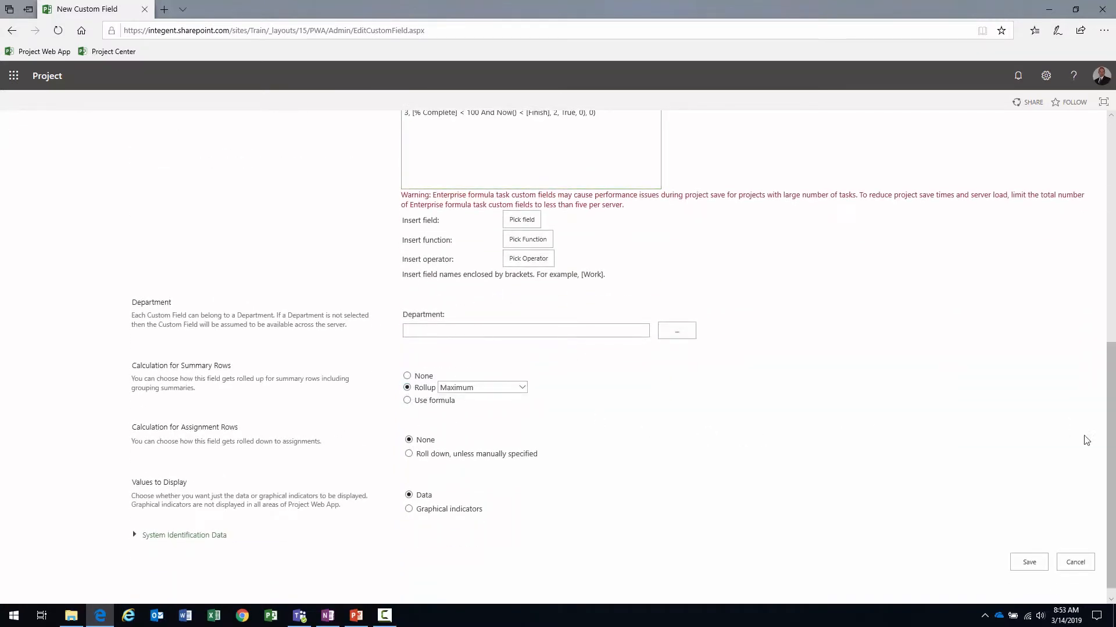
left_click(1026, 560)
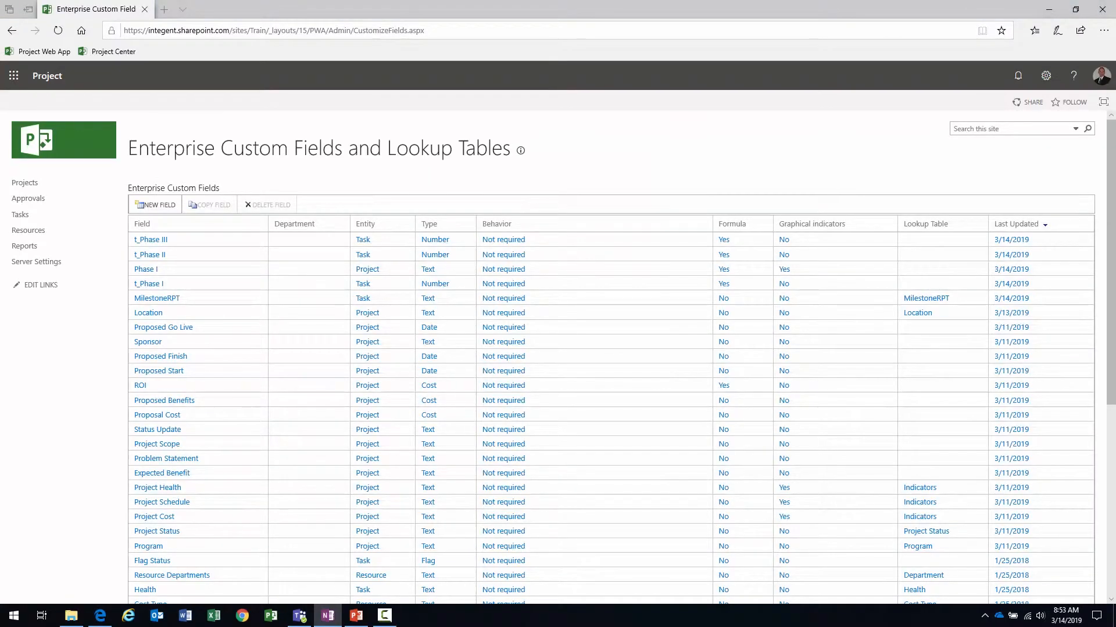
Create a new custom field named Phase II, keeping the Project entity and Text type.
left_click(153, 205)
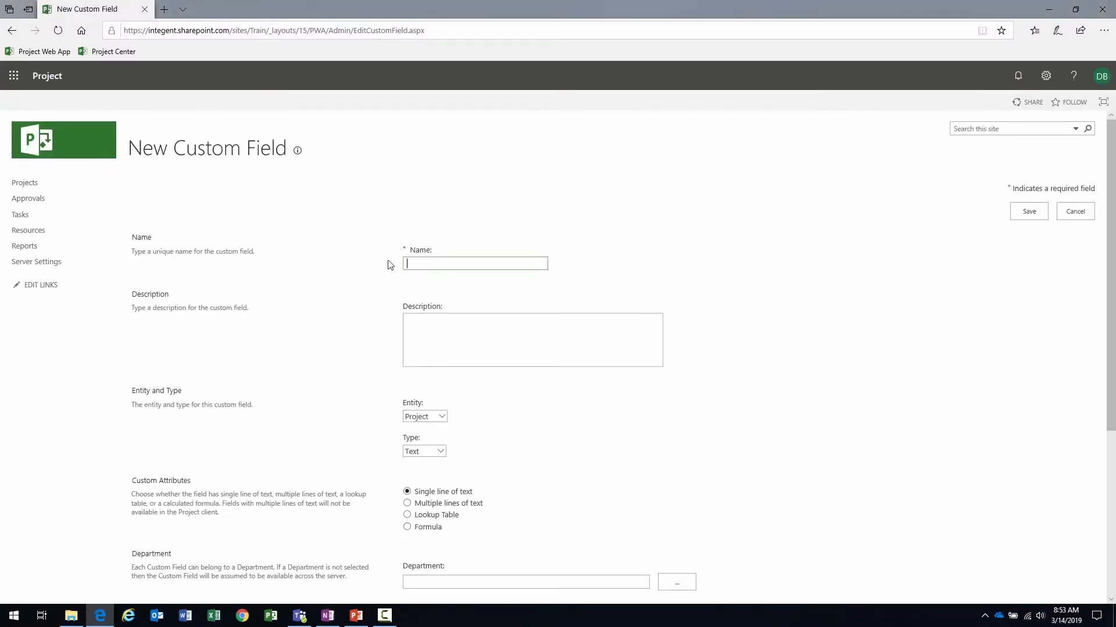
left_click(423, 262)
scroll(422, 259, "down", 3)
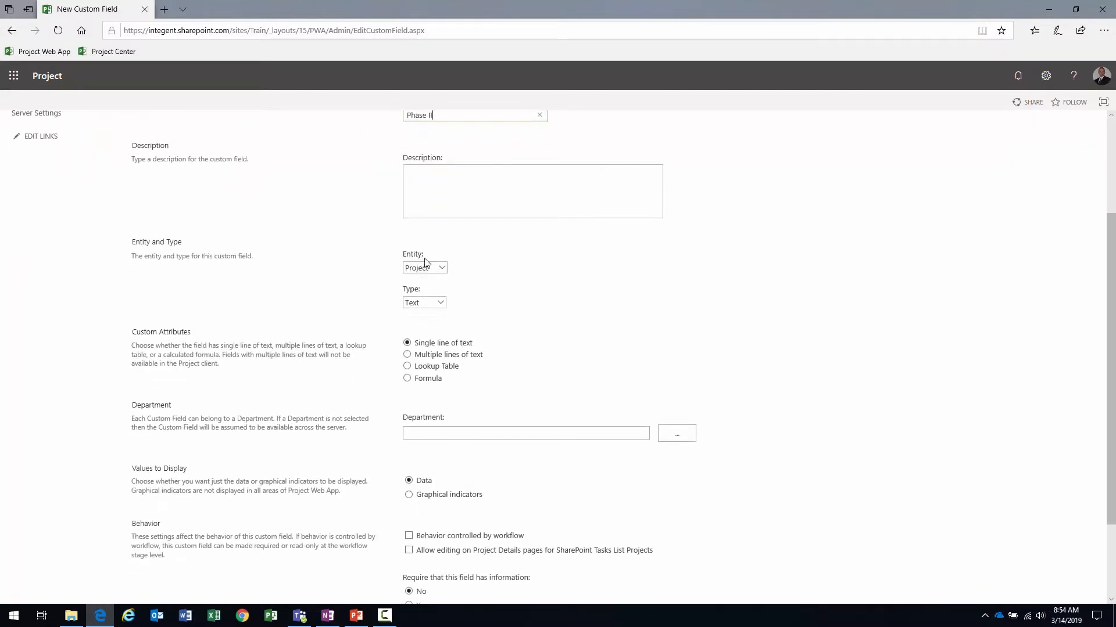
scroll(392, 320, "down", 2)
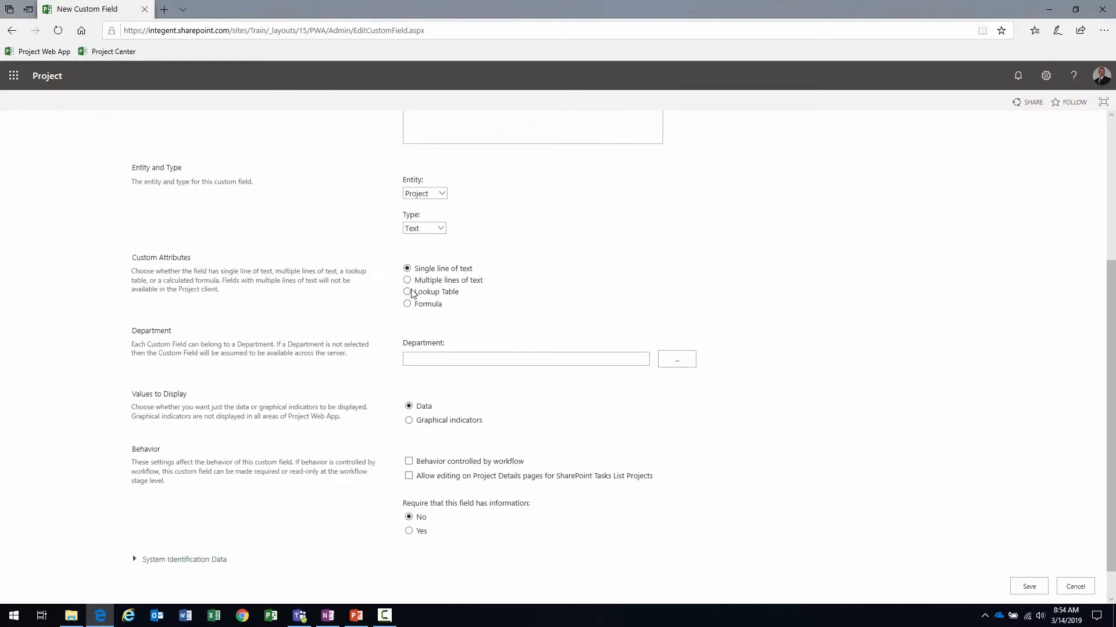
Give Phase II a formula translating t_Phase II codes 1 to 4 into Complete, On Schedule, Late and Future Task, otherwise Not Applicable.
left_click(407, 292)
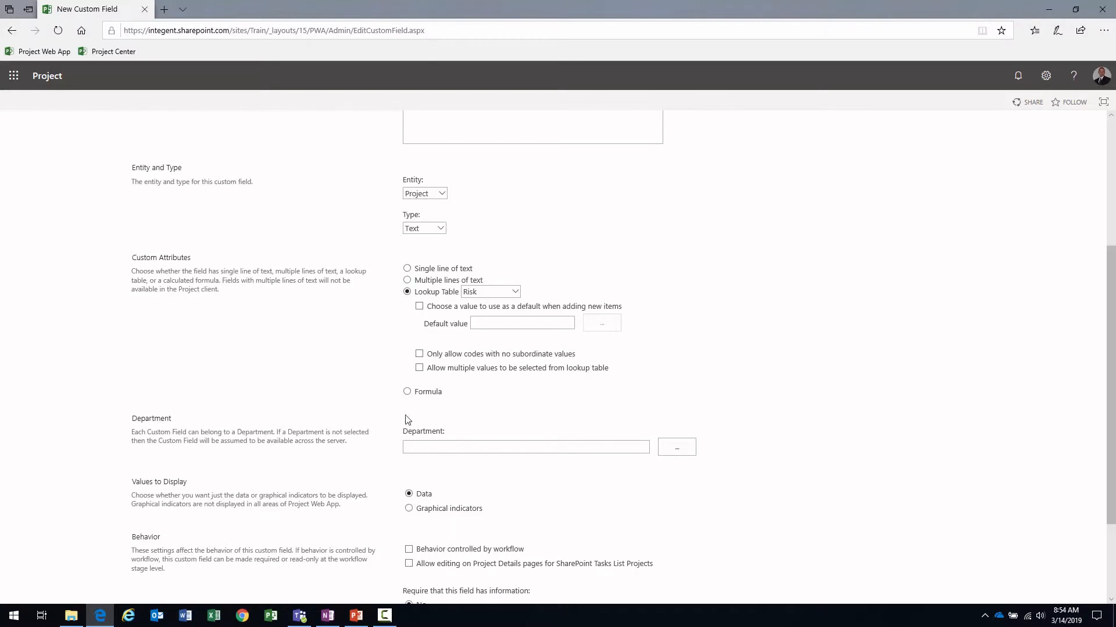
left_click(407, 392)
type("IIf([t_Phase II] = 1, \"Complete\", IIf([t_Phase II] = 2, \"On Schedule\", IIf([t_Phase II] = 3, \"Late\", IIf([t_Phase II] = 4, \"Future Task\", \"Not Applicable\"))))")
left_click_drag(416, 327, 448, 330)
left_click(445, 345)
Display Phase II as graphical indicators and set up five "equals" criteria for non-summary rows.
scroll(445, 346, "down", 2)
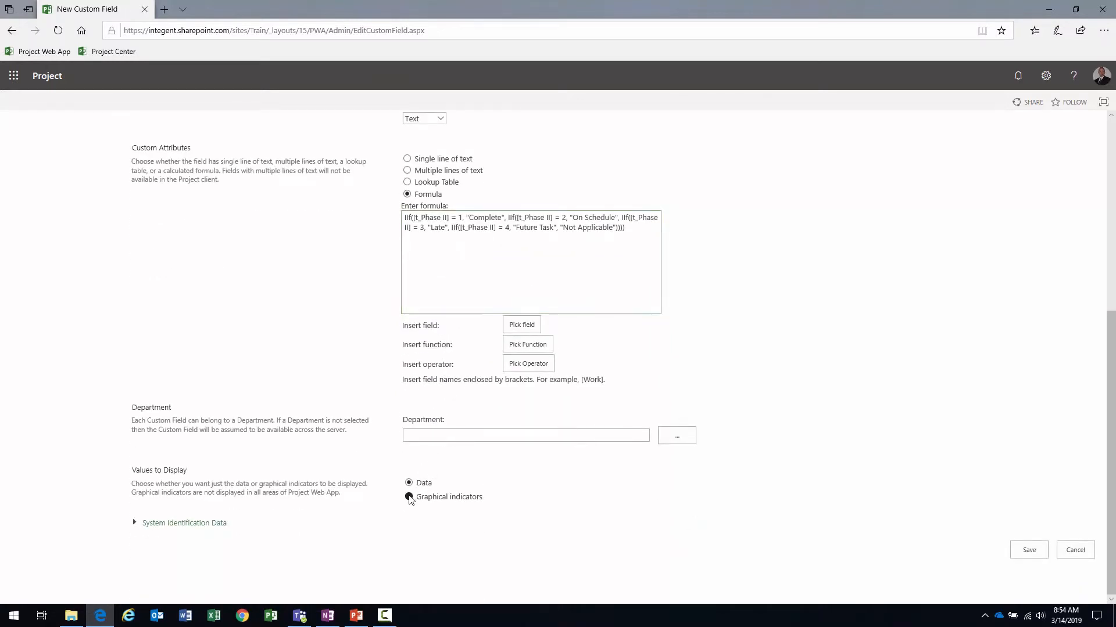
left_click(409, 497)
scroll(436, 459, "down", 2)
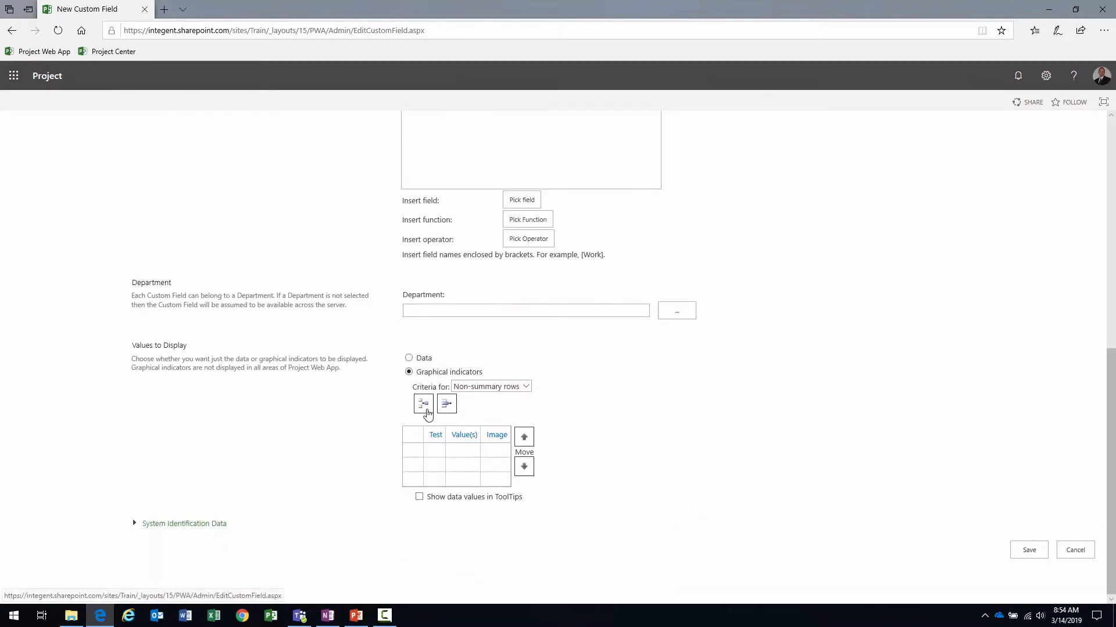
left_click(437, 454)
left_click(459, 466)
left_click(462, 479)
left_click(462, 494)
left_click(462, 507)
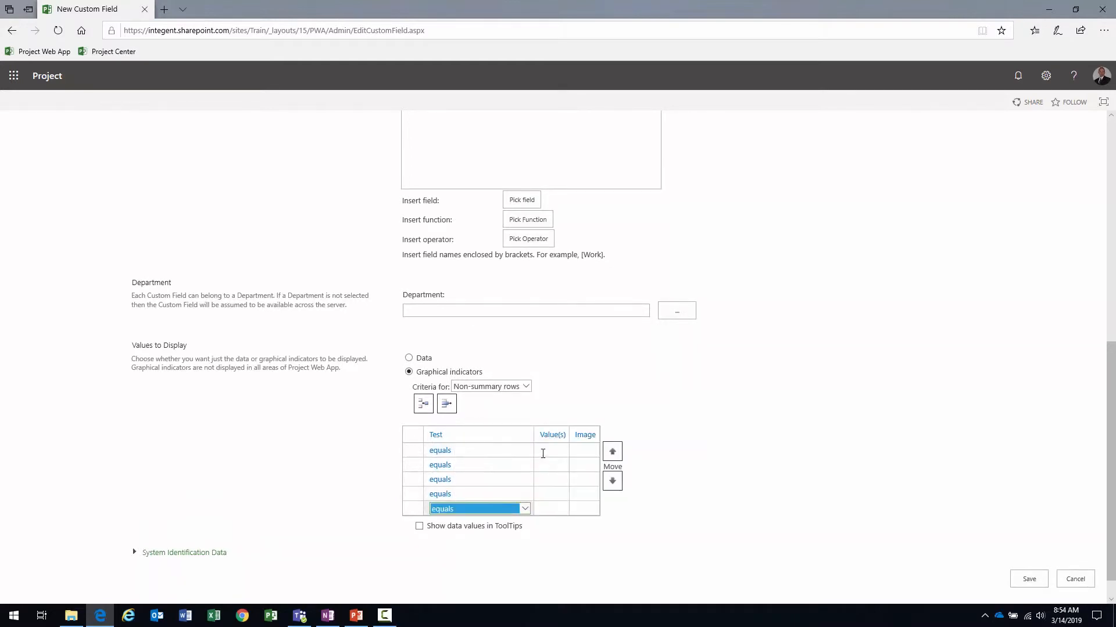
Fill Phase II's five criteria with Complete, On Schedule, Late, Future Task and Not Applicable, and enable showing data values in ToolTips.
left_click(543, 454)
type("Complete")
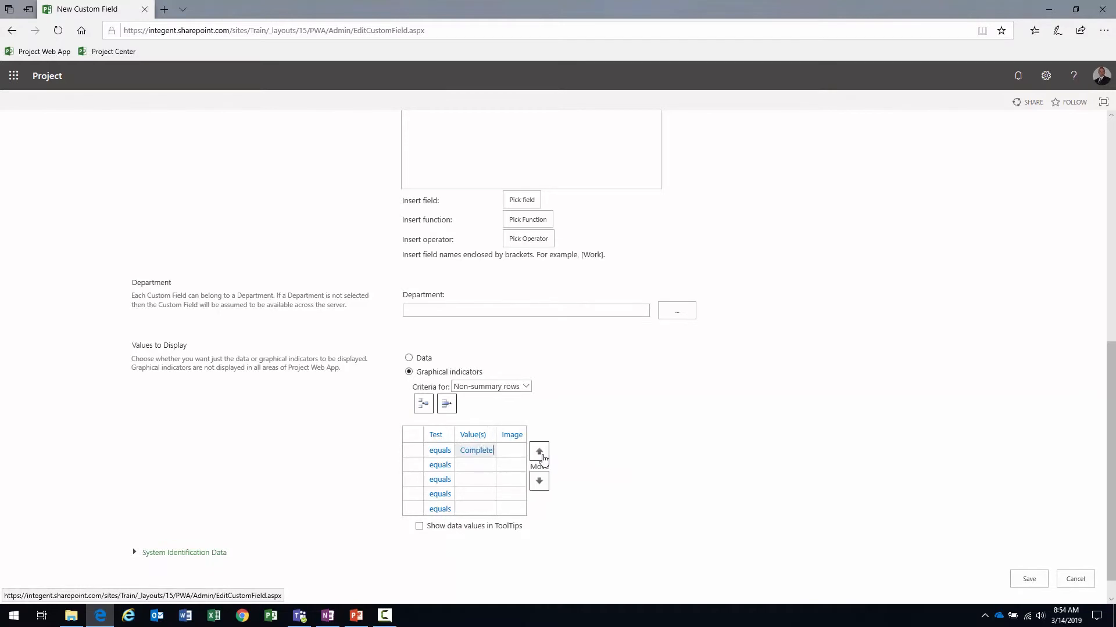
key("Return")
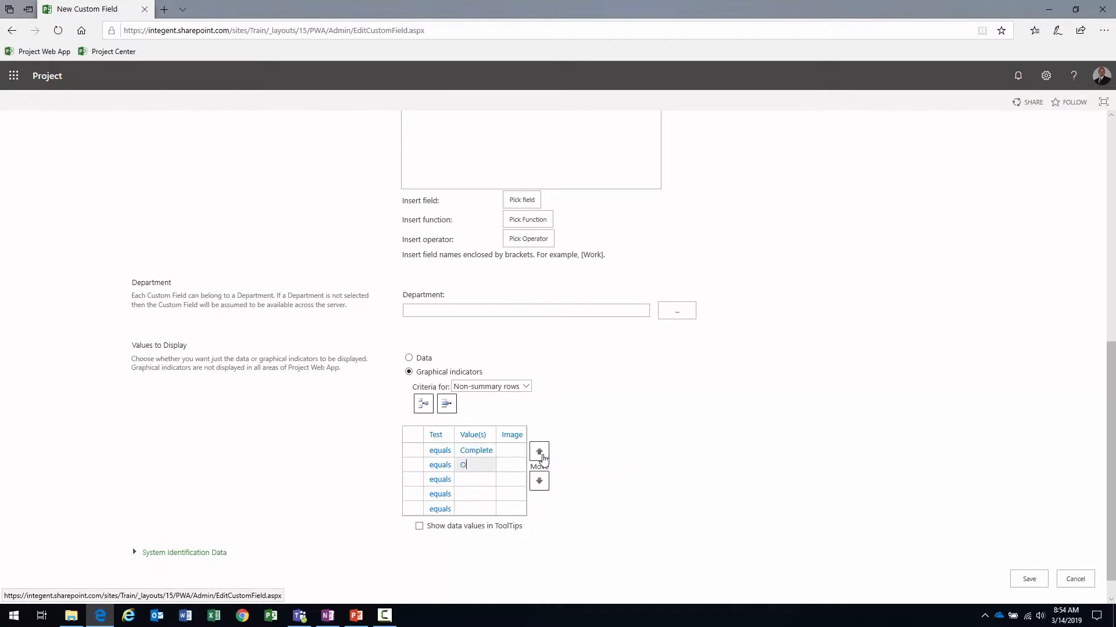
type("On Schedule")
key("Return")
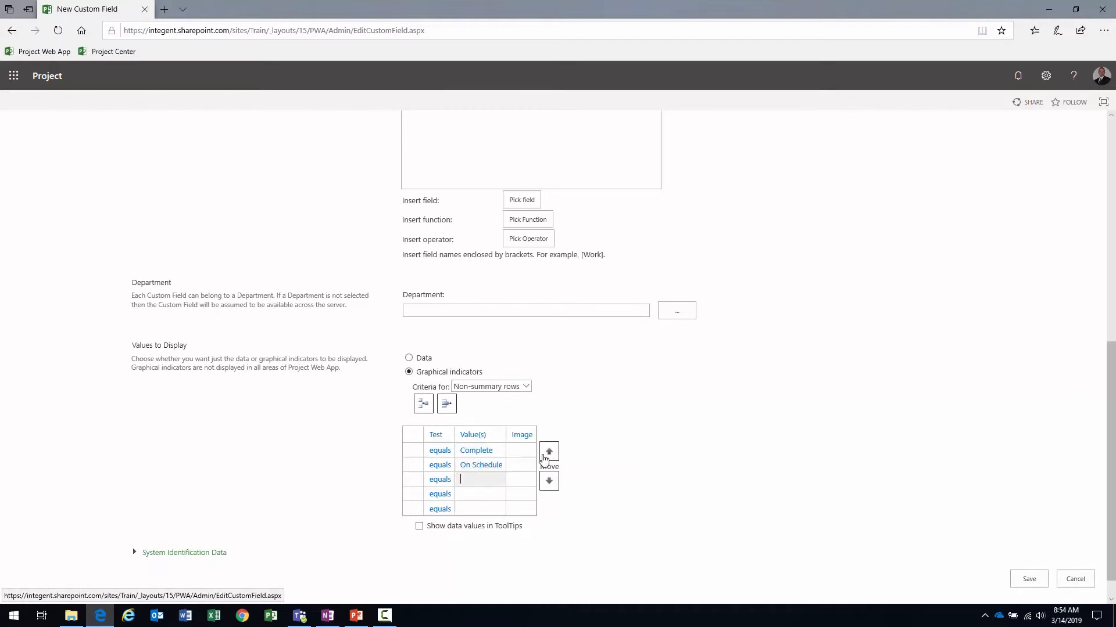
type("Late")
key("Return")
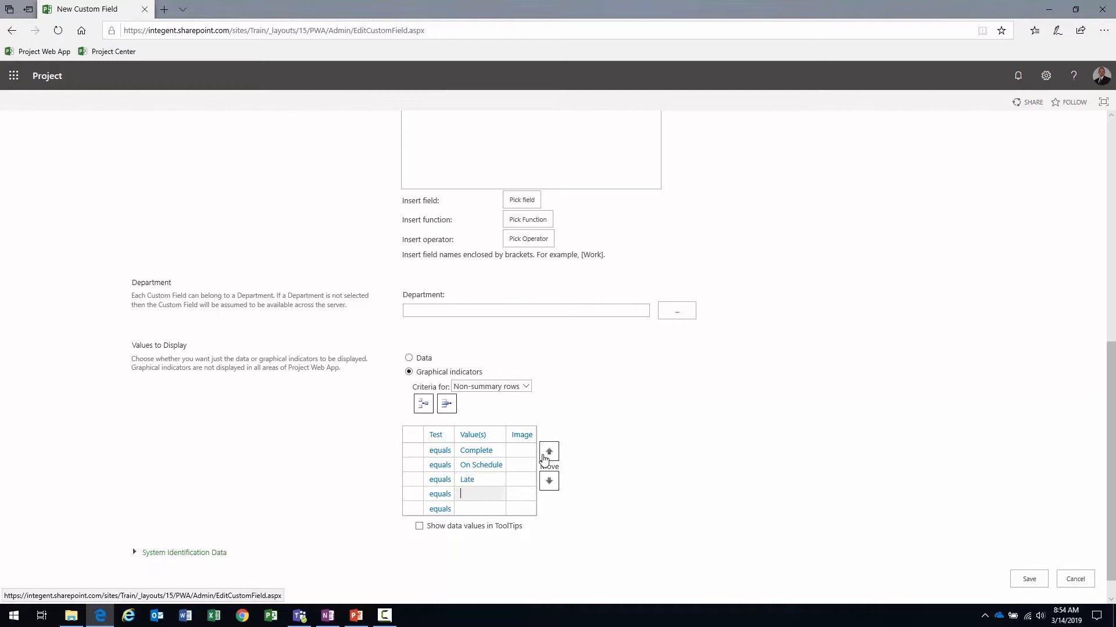
type("Future Task")
key("Return")
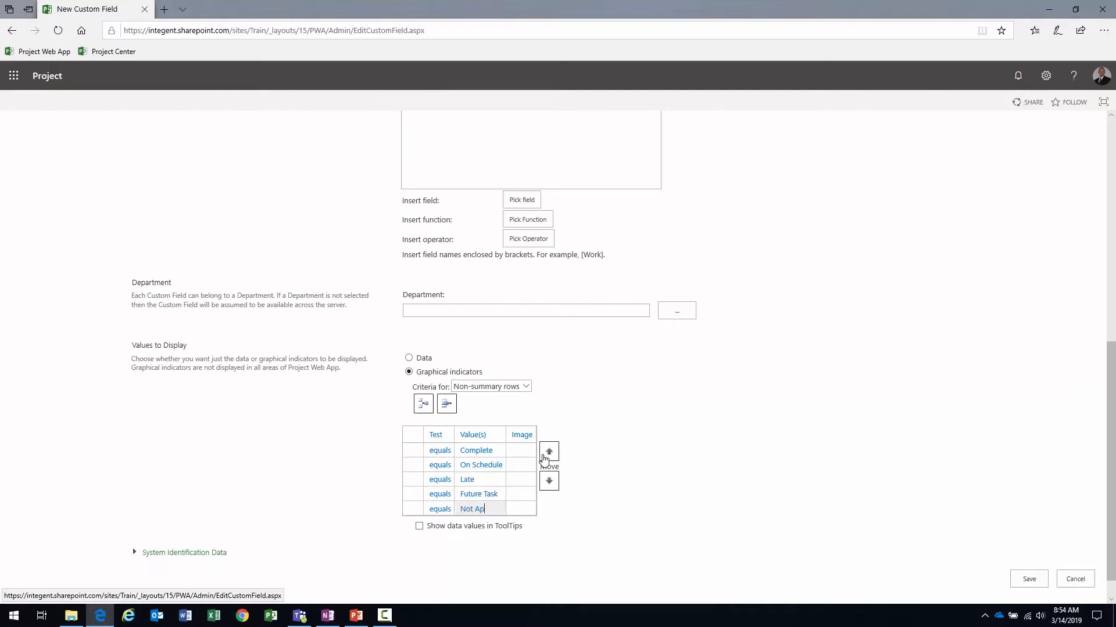
type("Not Applicable")
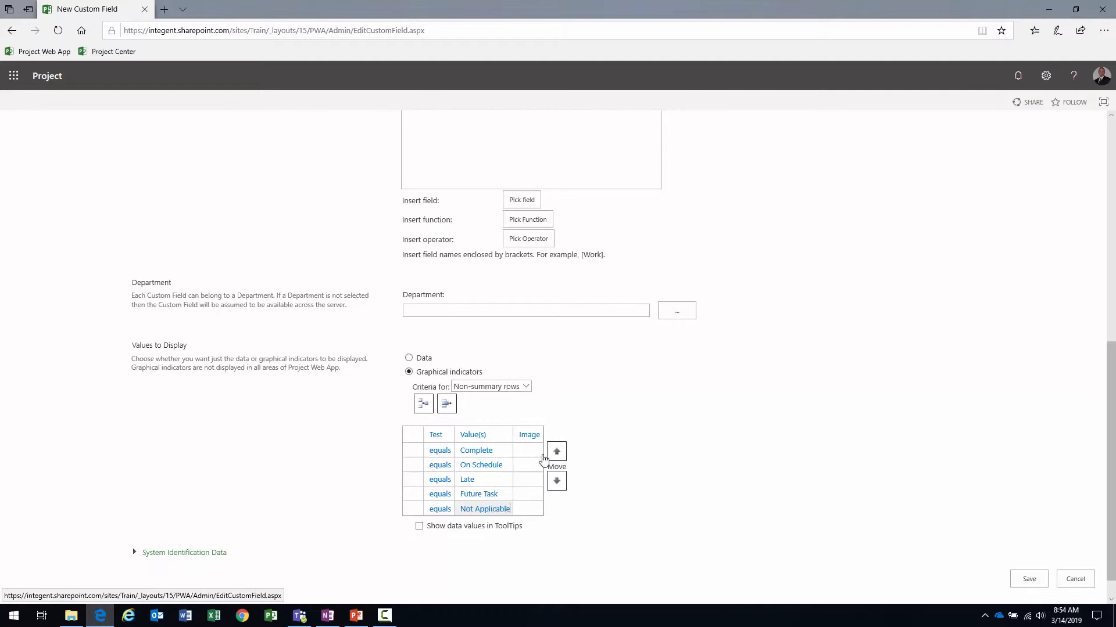
left_click(418, 526)
Assign the green check mark image to Phase II's Complete criterion and the green diamond to On Schedule.
left_click(528, 451)
scroll(544, 515, "down", 5)
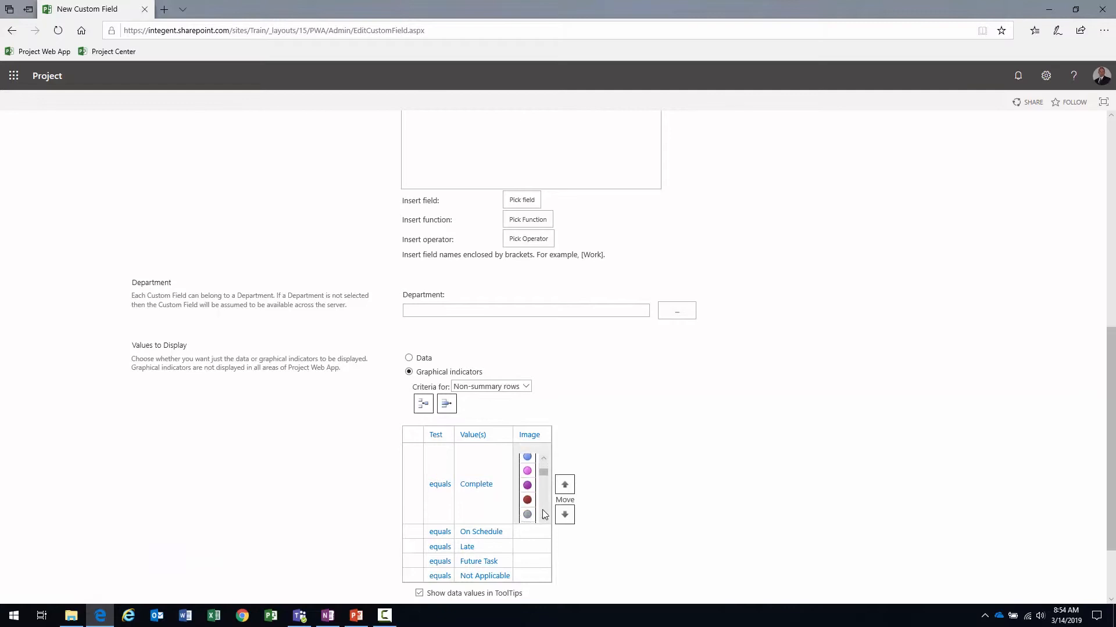
scroll(544, 514, "down", 3)
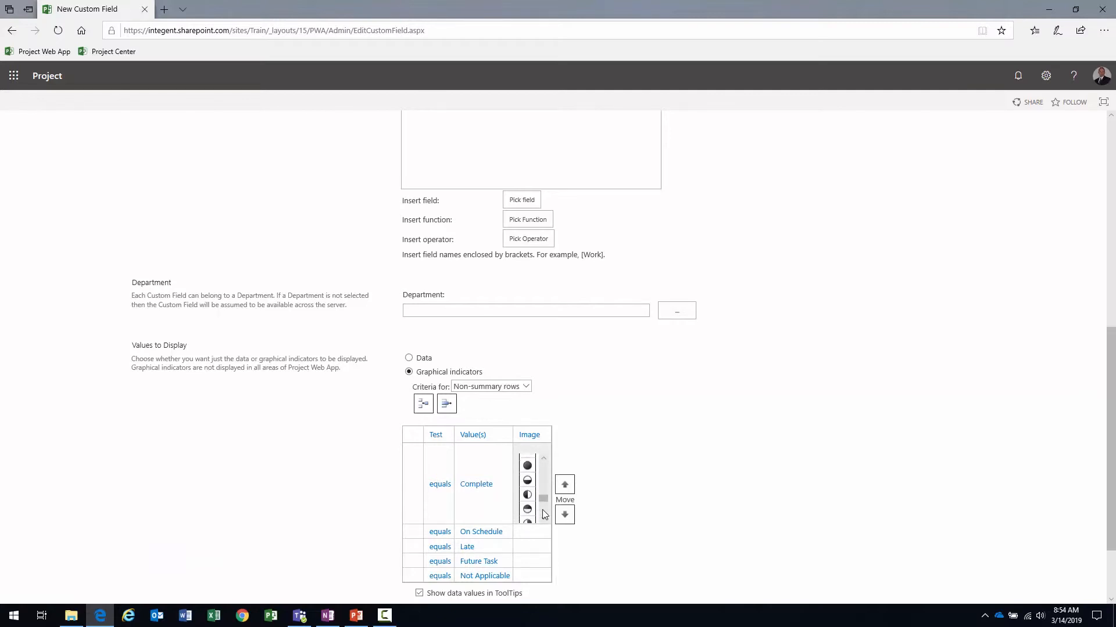
left_click(529, 513)
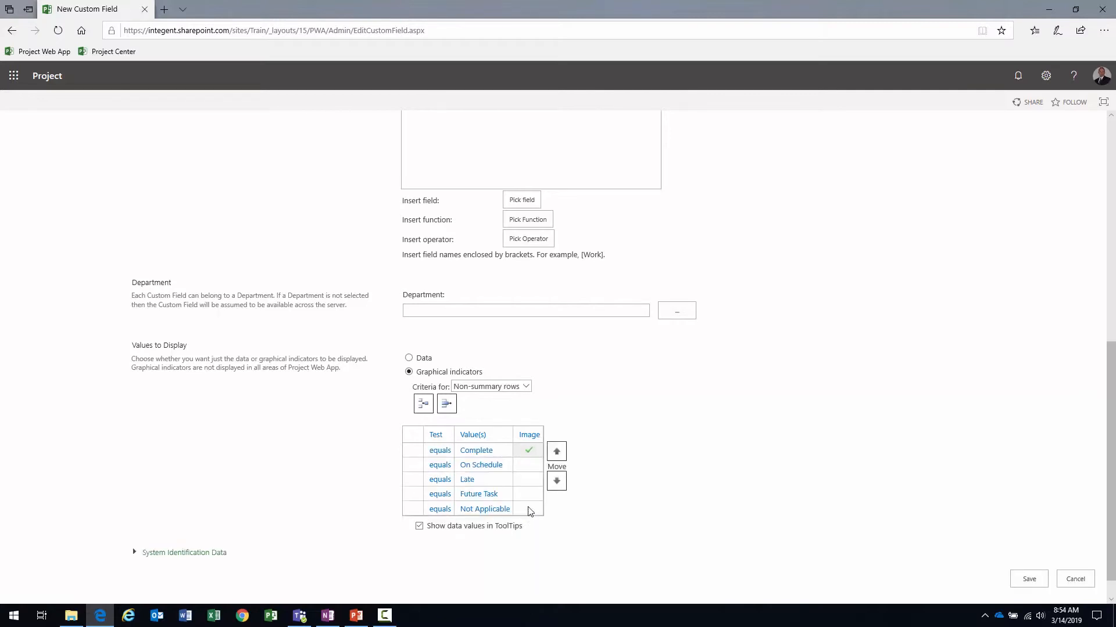
left_click(537, 467)
scroll(545, 527, "down", 2)
scroll(545, 527, "down", 4)
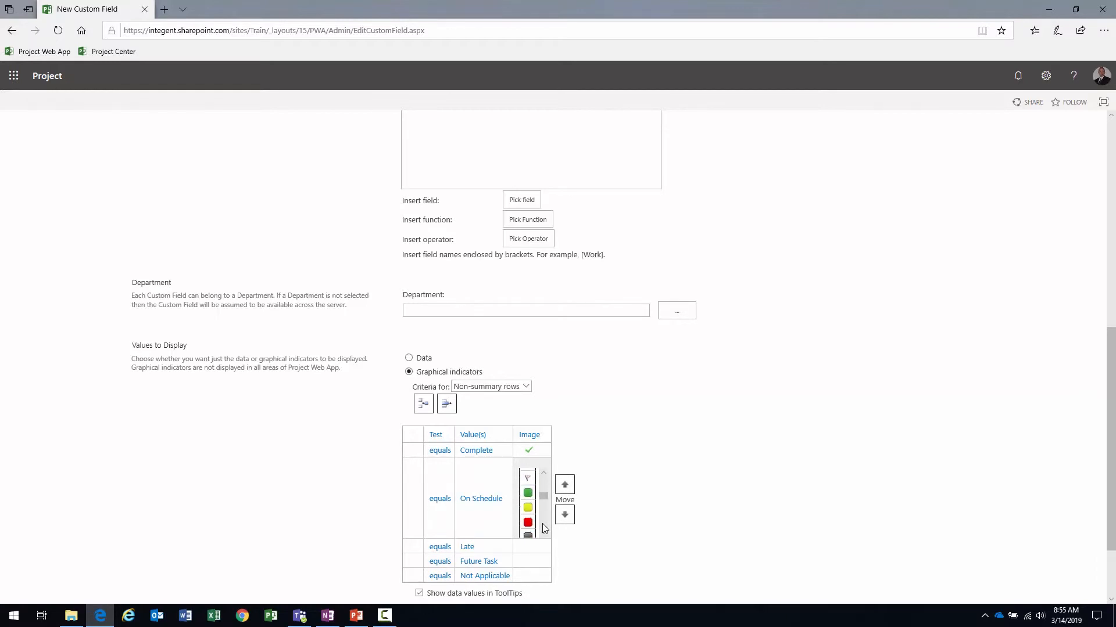
left_click(538, 474)
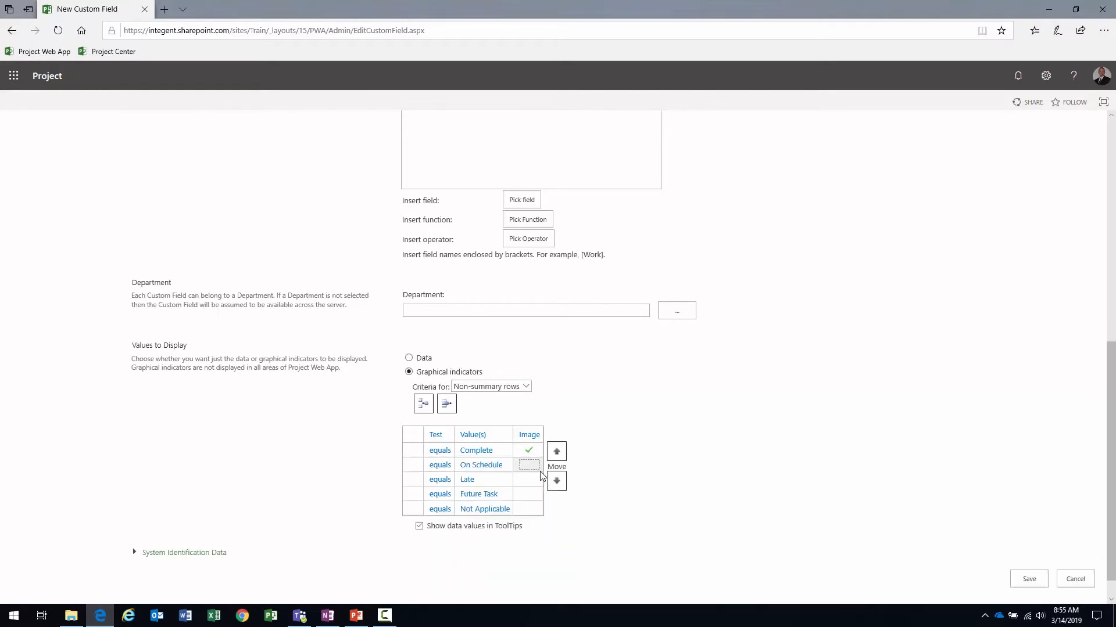
left_click(541, 469)
left_click(543, 473)
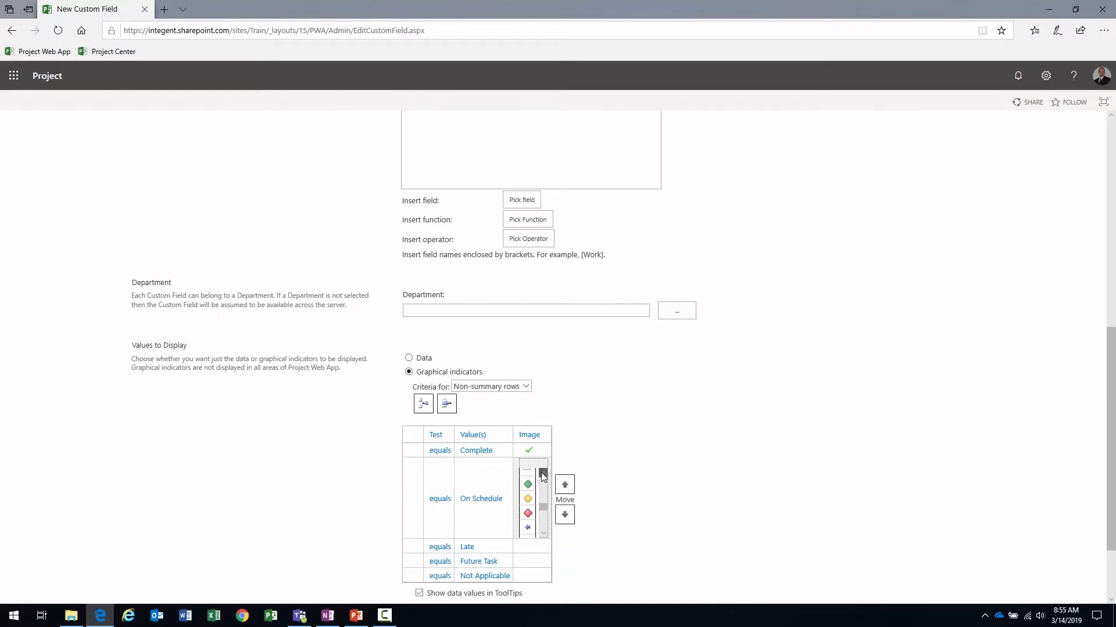
left_click(528, 484)
Assign the yellow diamond image to Phase II's Late criterion and the white minus sign to Future Task.
left_click(527, 480)
scroll(545, 538, "down", 4)
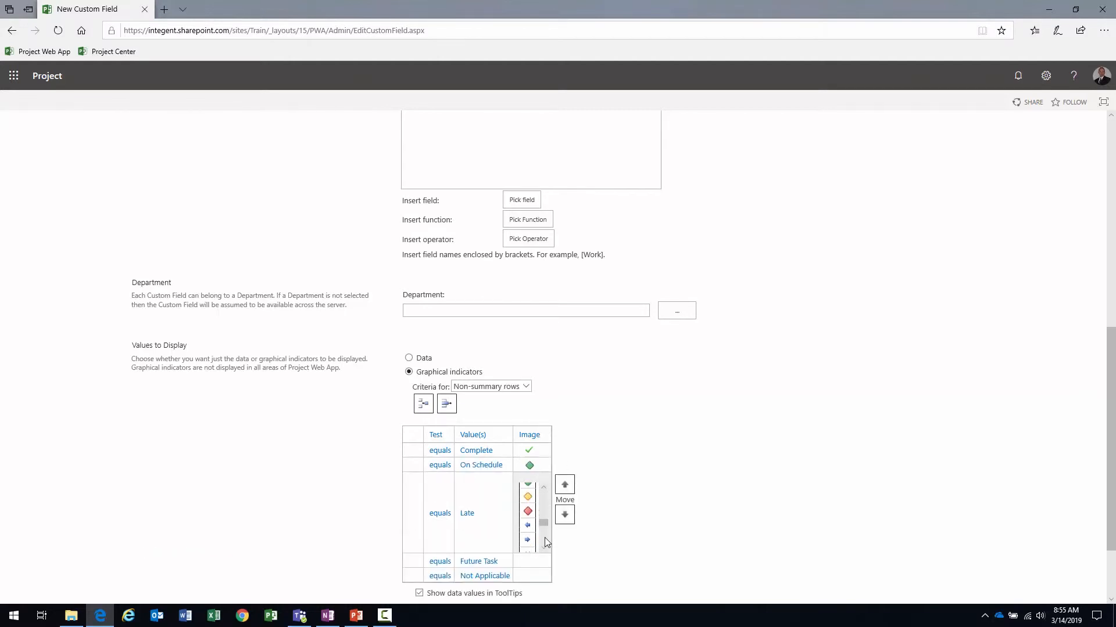
left_click(528, 500)
left_click(528, 494)
scroll(542, 549, "down", 6)
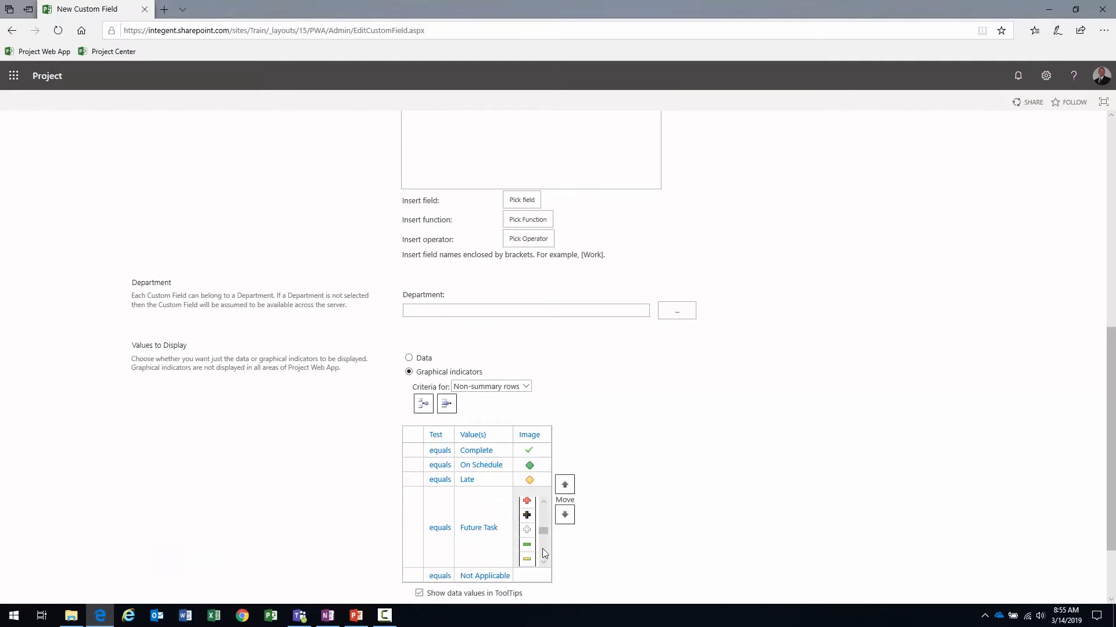
left_click(528, 530)
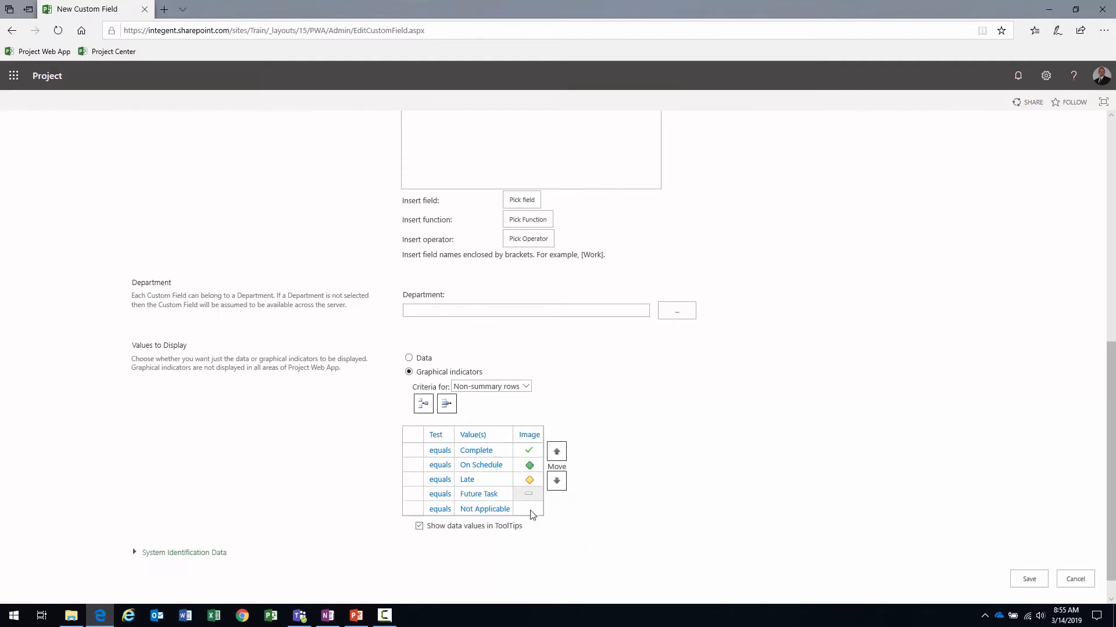
Assign the black circle with a white centre to Phase II's Not Applicable criterion and save the field.
left_click(530, 510)
scroll(544, 558, "up", 5)
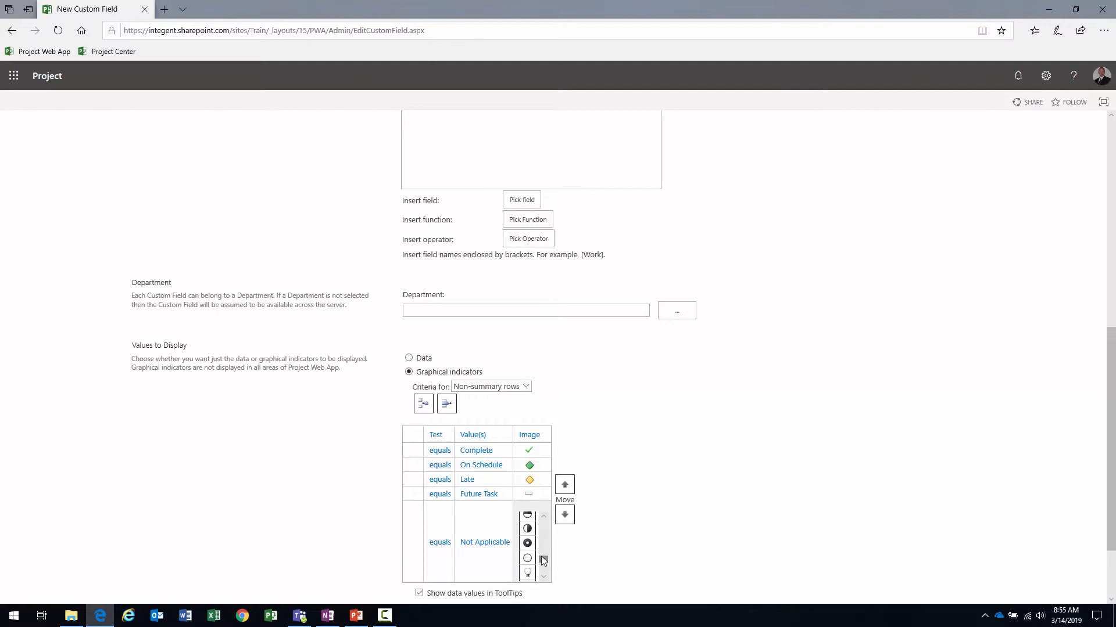
left_click(529, 547)
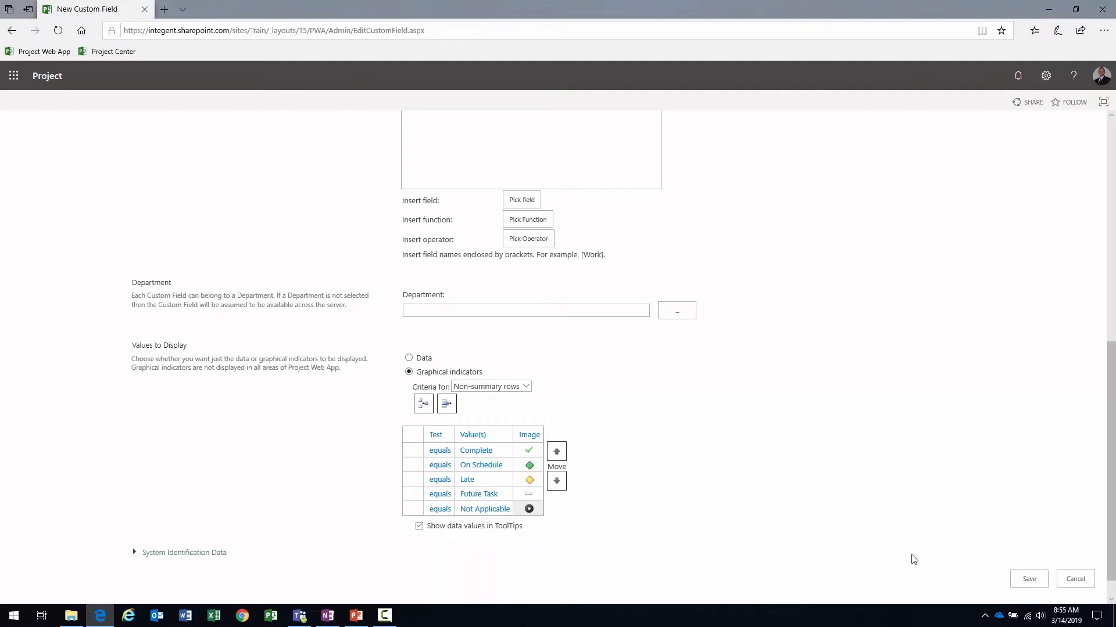
left_click(1038, 580)
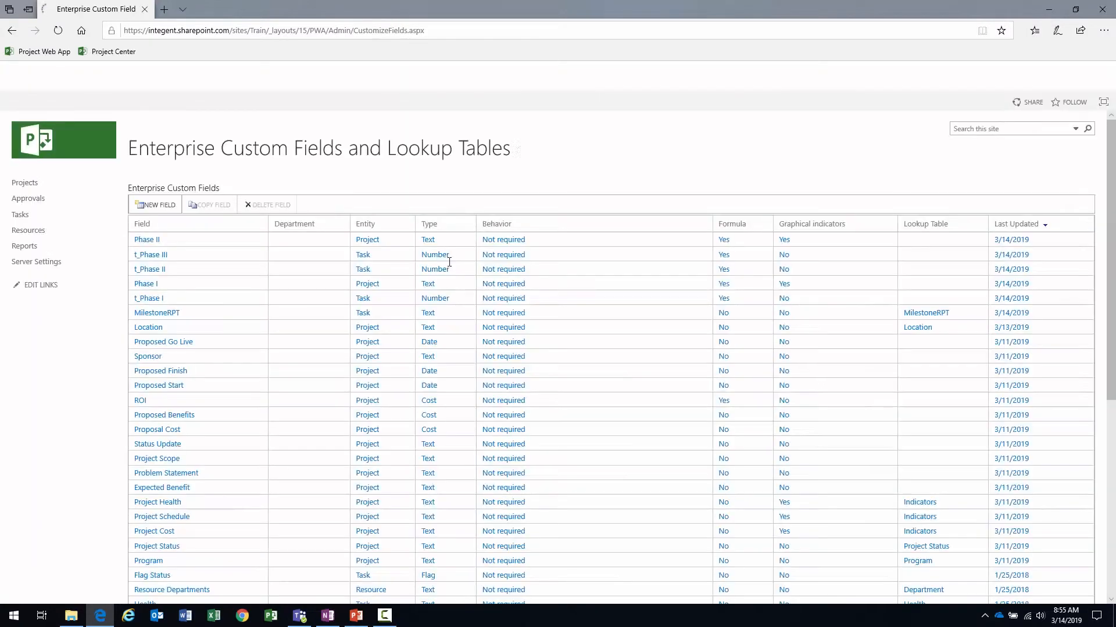
Create a new custom field named Phase III, keeping the Project entity and Text type.
left_click(154, 206)
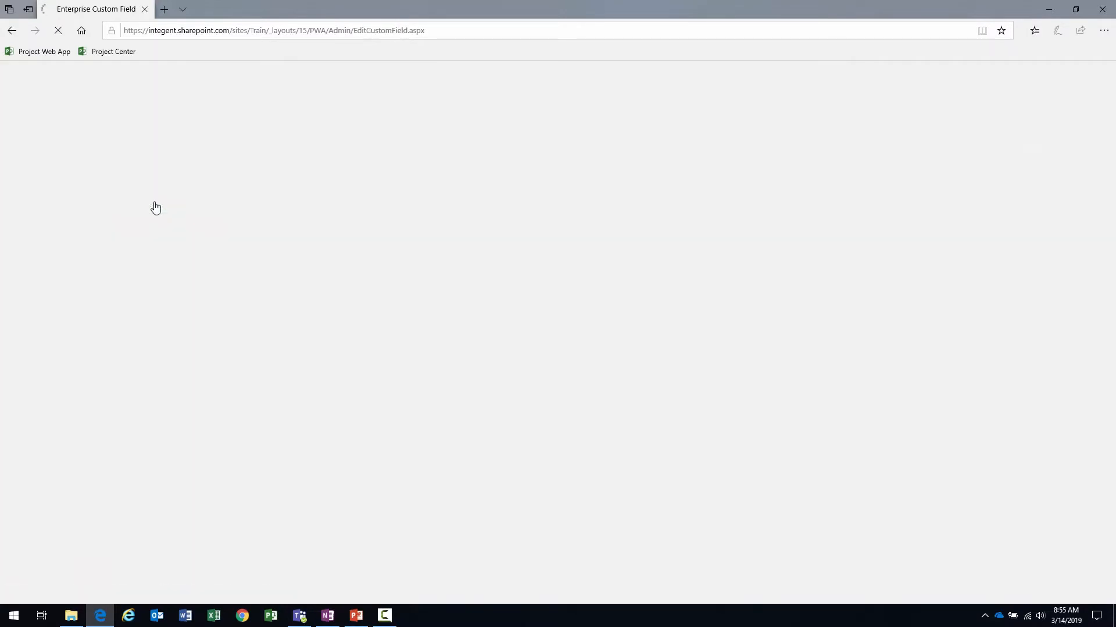
type("Phase III")
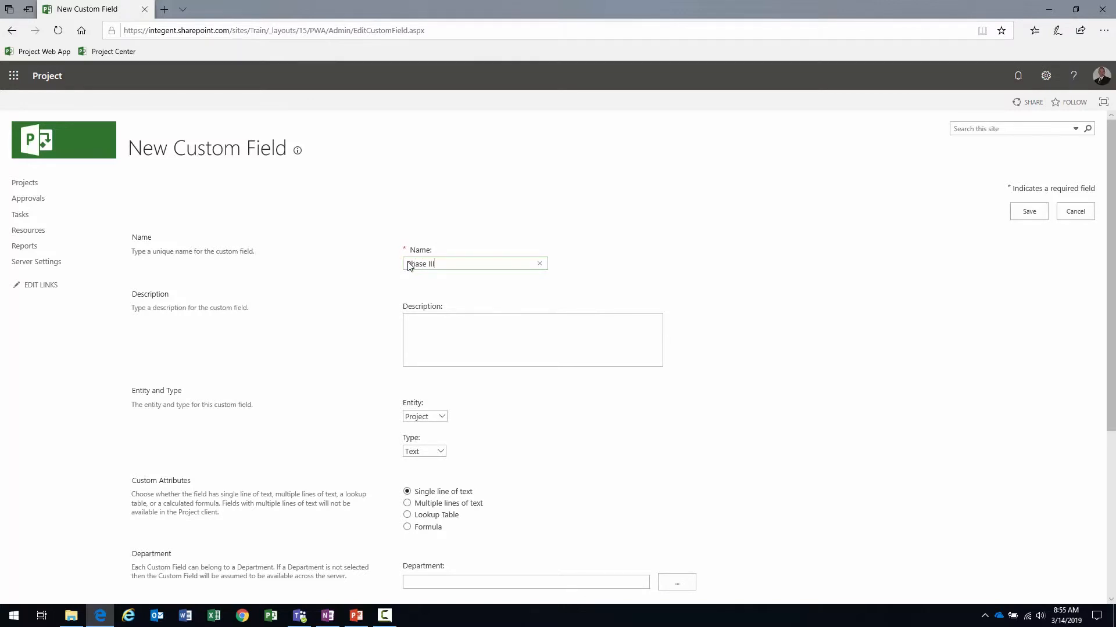
scroll(409, 266, "down", 3)
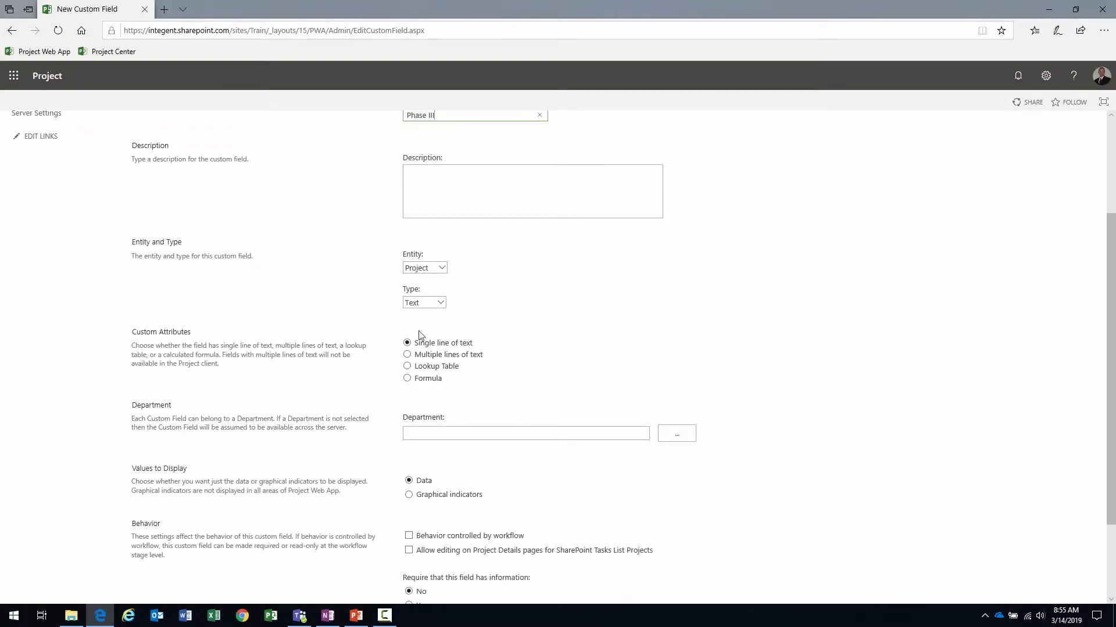
Give Phase III a formula translating t_Phase III codes 1 to 4 into Complete, On Schedule, Late and Future Task, otherwise Not Applicable.
left_click(407, 378)
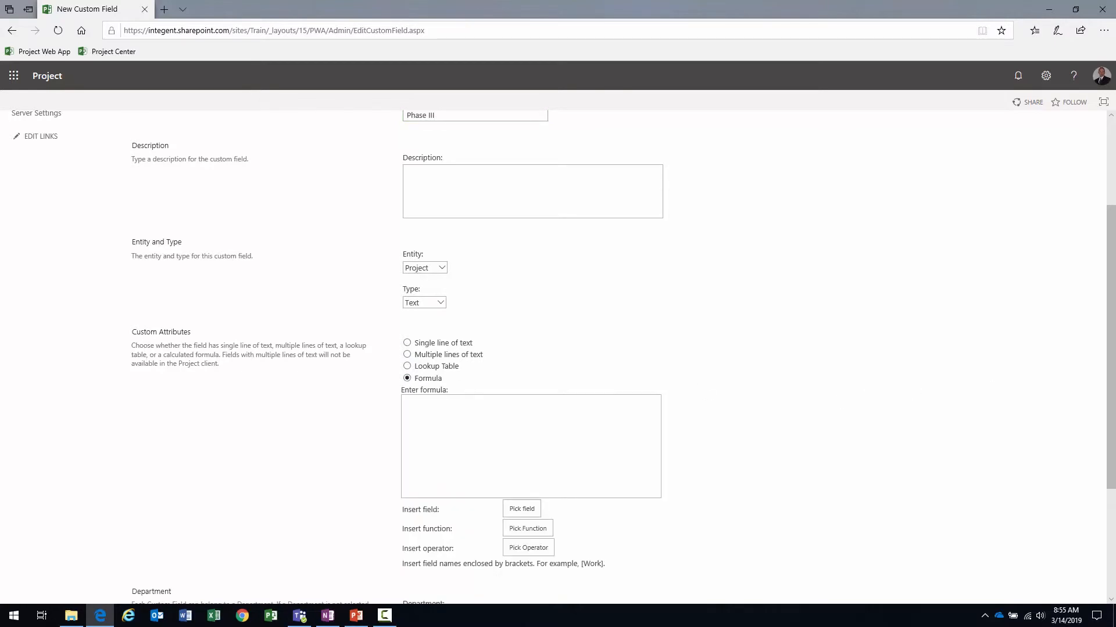
key("alt+Tab")
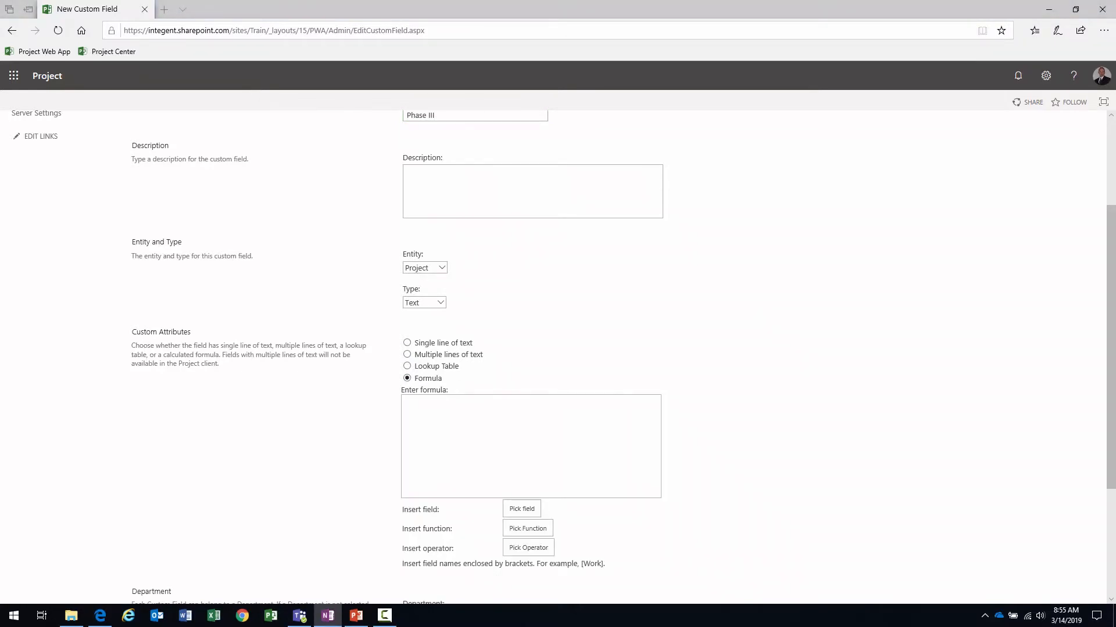
left_click(416, 459)
type("IIf([t_Phase III] = 1, \"Complete\", IIf([t_Phase III] = 2, \"On Schedule\", IIf([t_Phase III] = 3, \"Late\", IIf([t_Phase III] = 4, \"Future Task\", \"Not Applicable\"))))")
Display Phase III as graphical indicators with five "equals" criteria for non-summary rows, and enable showing data values in ToolTips.
scroll(441, 430, "down", 2)
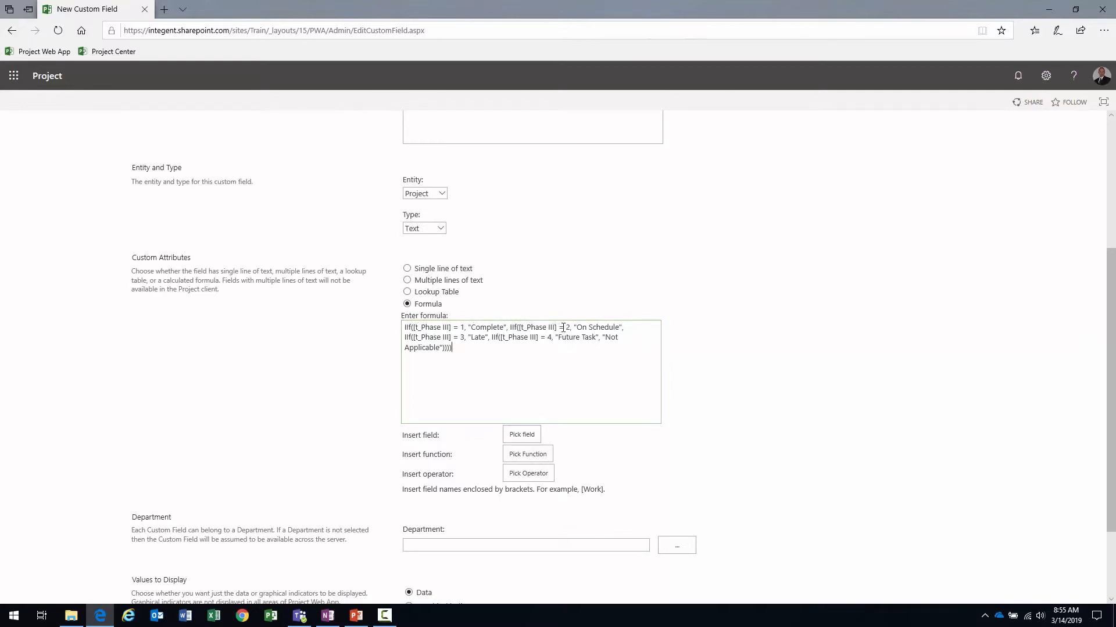
scroll(496, 351, "down", 4)
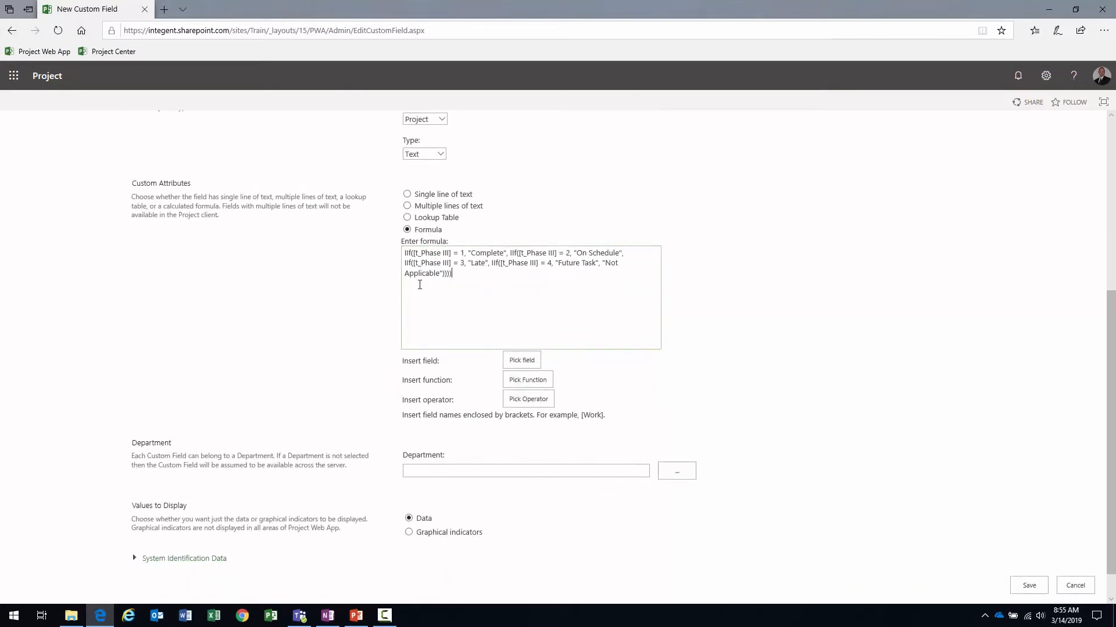
left_click(409, 497)
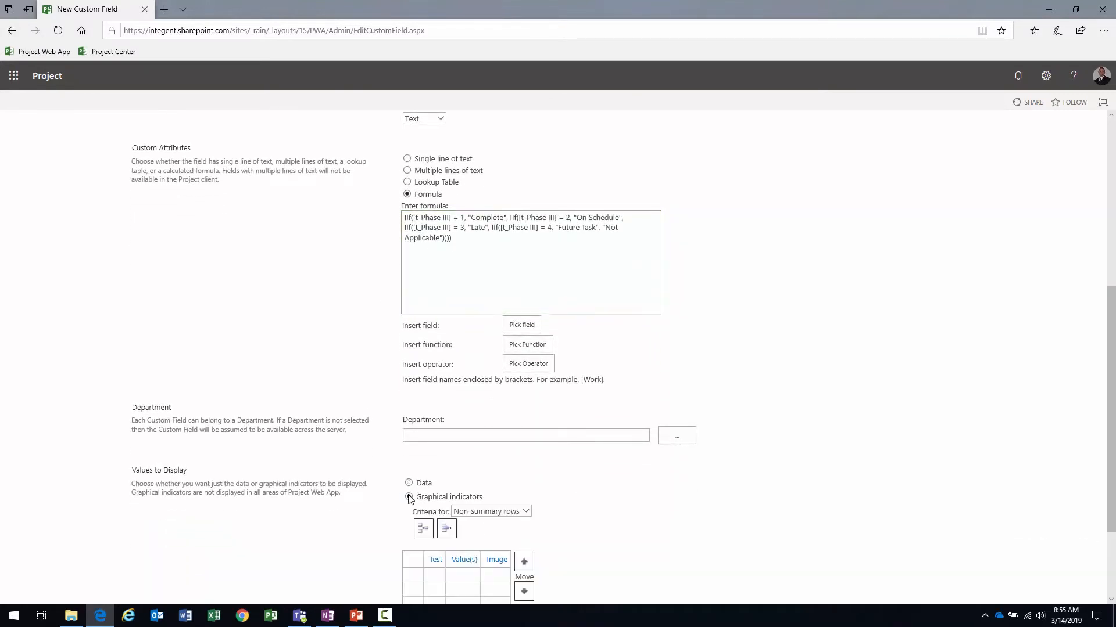
scroll(430, 459, "down", 5)
left_click(437, 449)
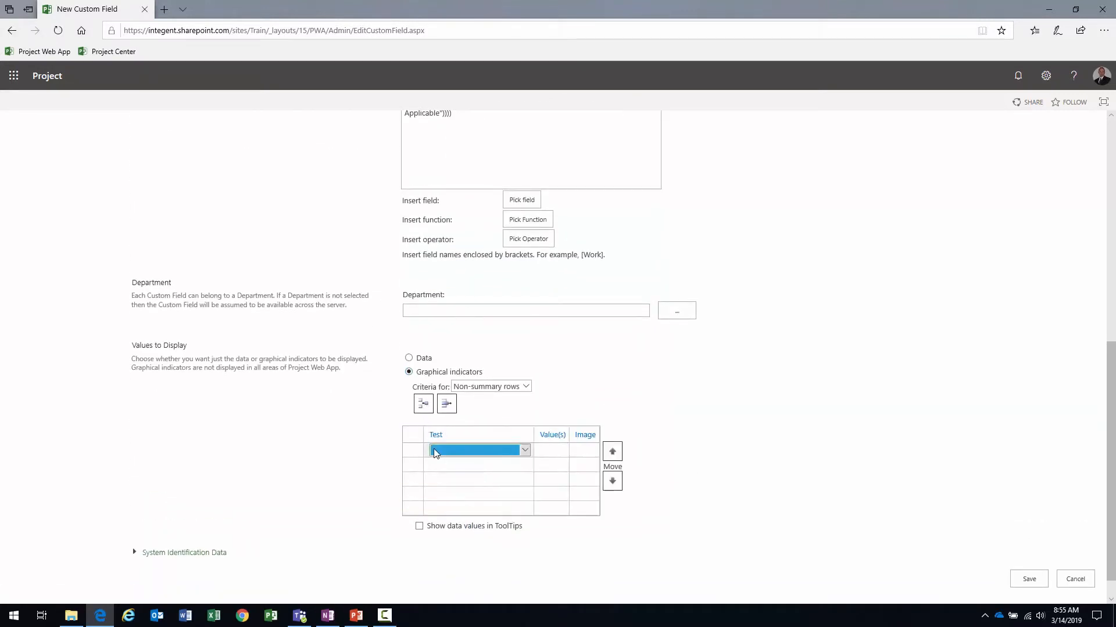
left_click(442, 464)
left_click(449, 478)
left_click(457, 493)
left_click(461, 512)
left_click(419, 526)
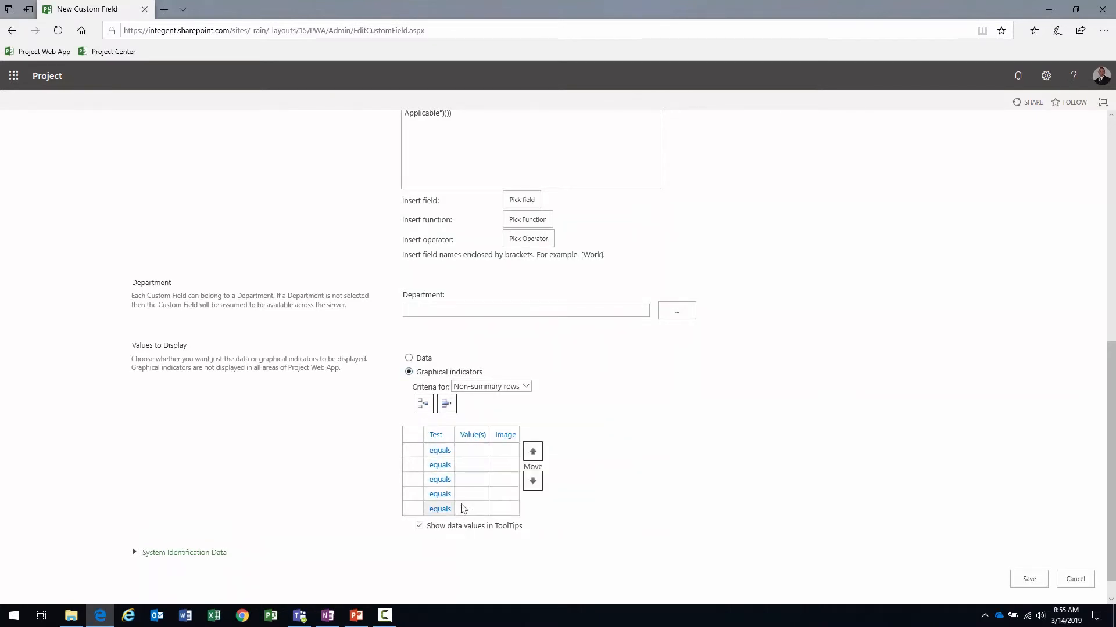
Fill Phase III's five criteria with the values Complete, On Schedule, Late, Future Task and Not Applicable.
left_click(472, 452)
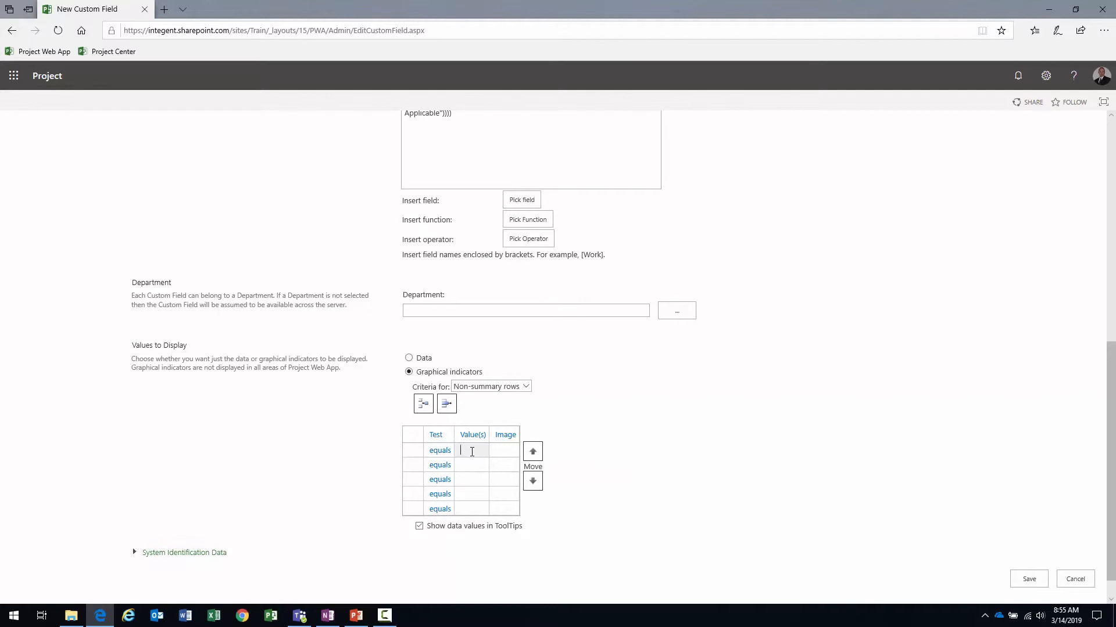
type("Complete")
key("Return")
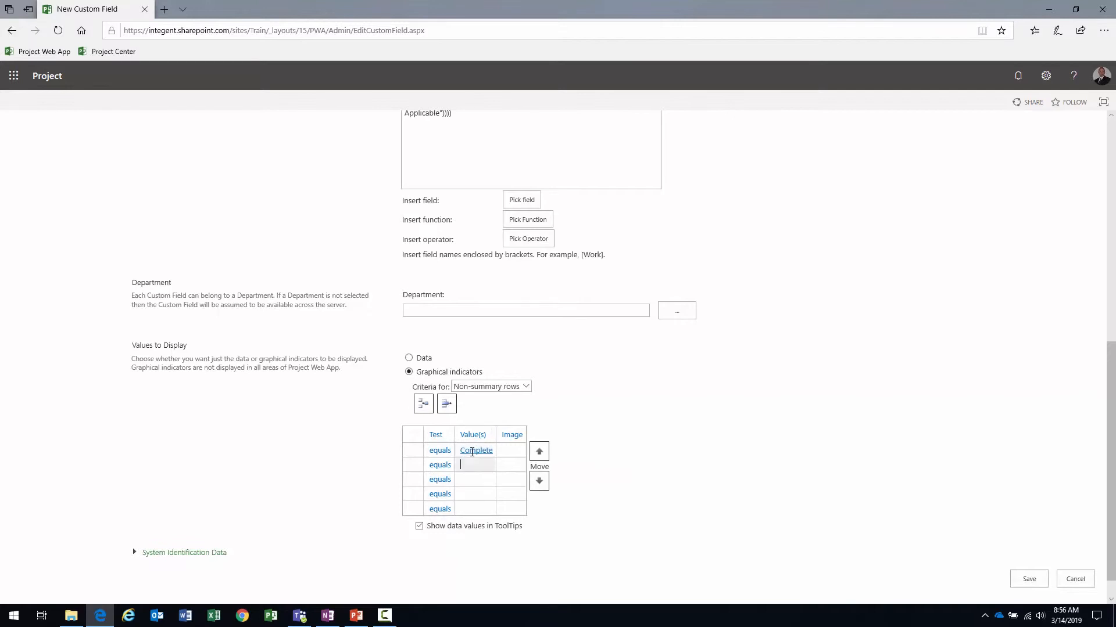
type("On Schedule")
key("Return")
type("Late")
key("Return")
type("Future Task")
key("Return")
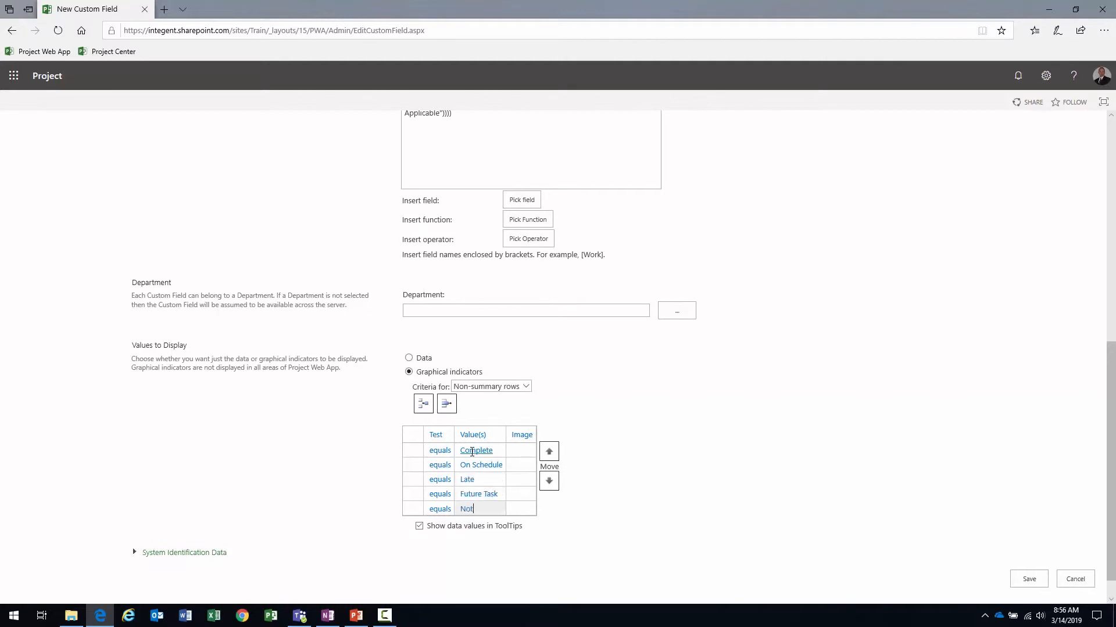
type("Not Applicable")
Assign the green check mark image to Phase III's Complete criterion.
left_click(527, 458)
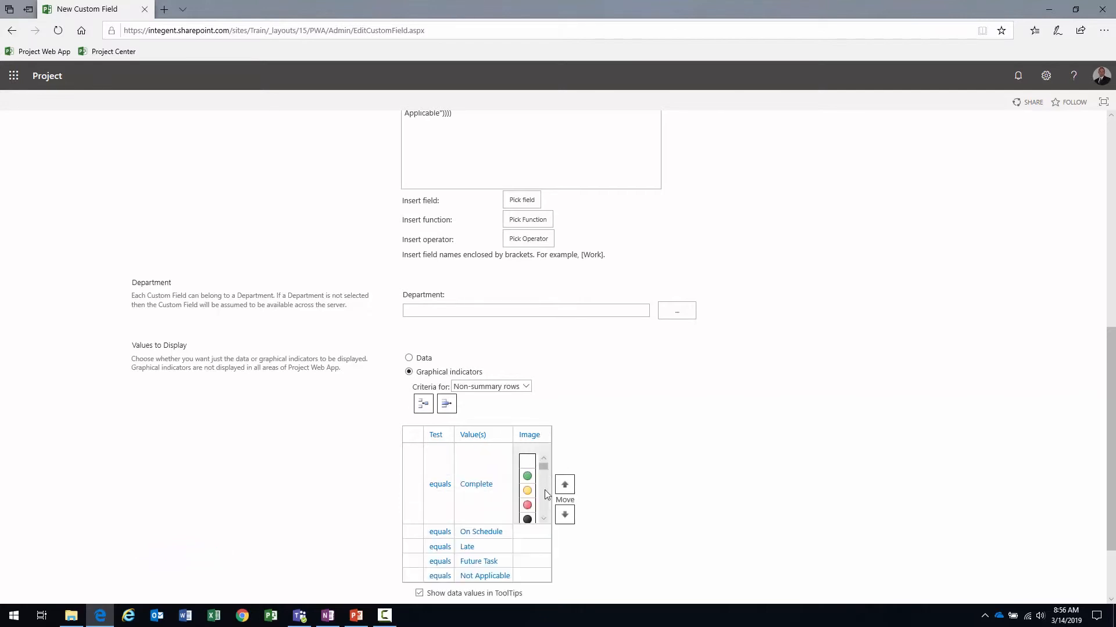
scroll(545, 511, "down", 2)
scroll(545, 513, "down", 6)
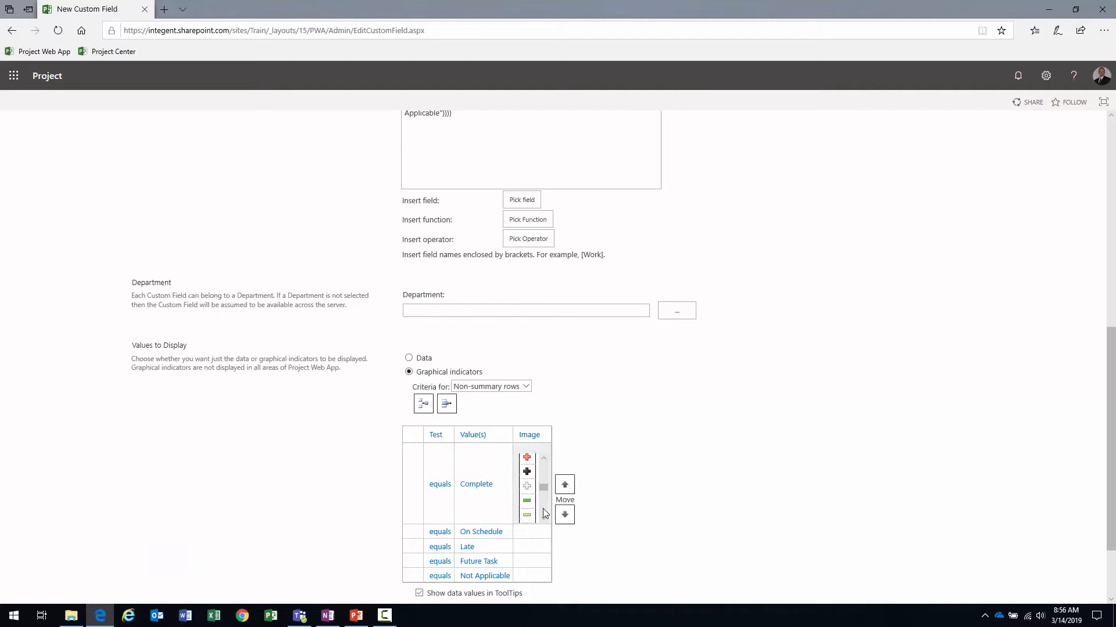
scroll(545, 516, "down", 2)
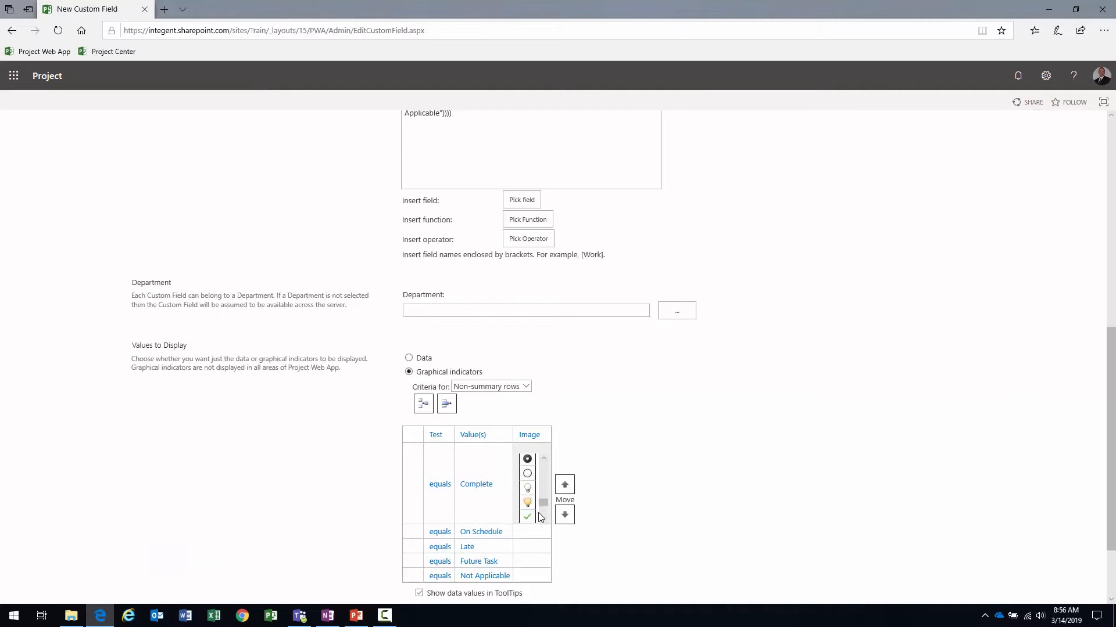
left_click(527, 517)
Assign the green diamond image to Phase III's On Schedule criterion and the yellow diamond image to its Late criterion.
left_click(529, 465)
scroll(545, 529, "down", 2)
scroll(545, 529, "down", 5)
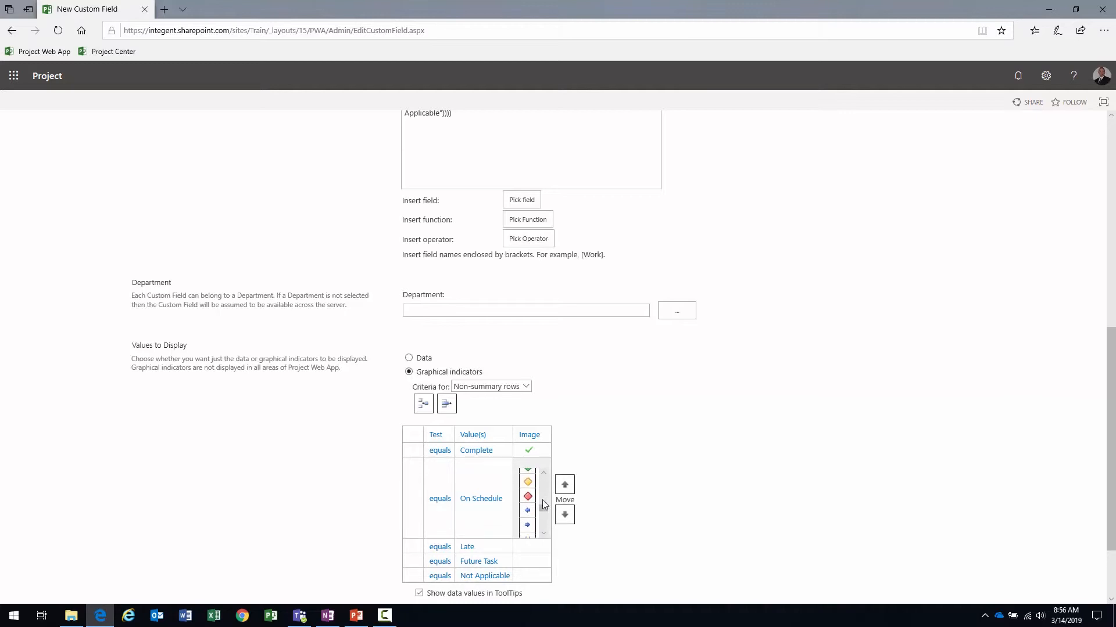
left_click(543, 476)
left_click(530, 490)
left_click(531, 483)
scroll(543, 535, "down", 5)
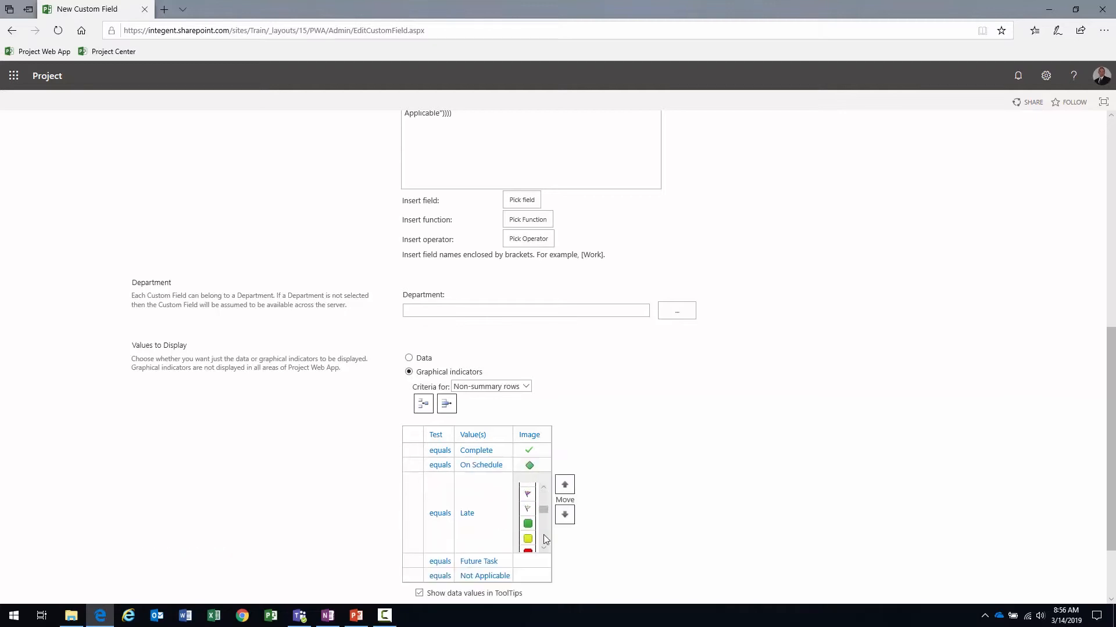
scroll(542, 516, "up", 3)
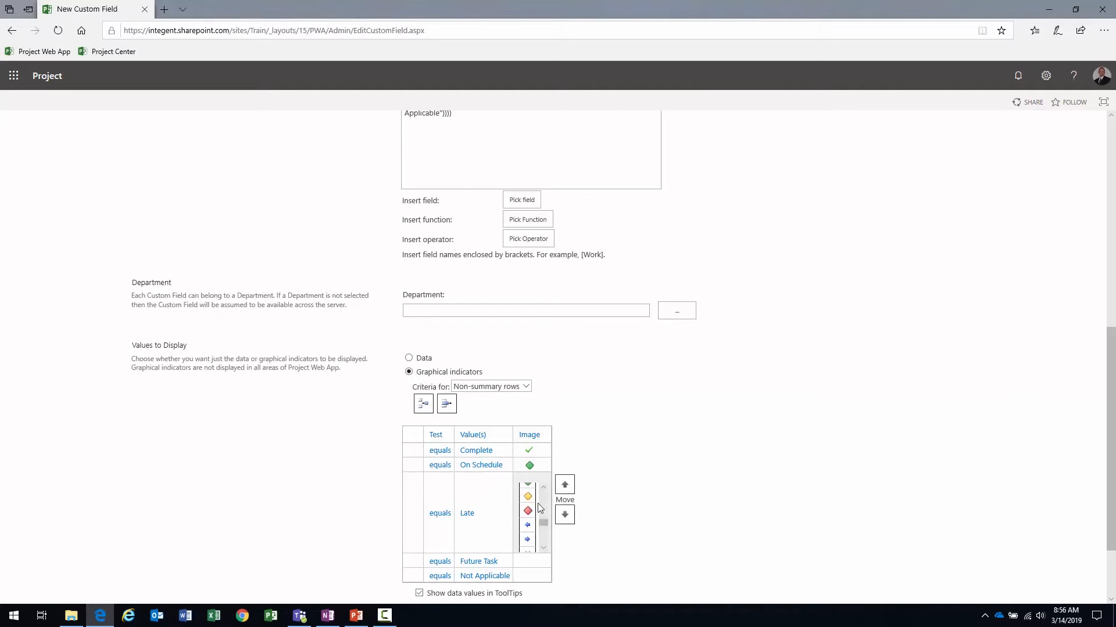
left_click(529, 503)
Save Phase III with the white bar image for Future Task and the black circle image for Not Applicable.
left_click(530, 499)
scroll(543, 552, "down", 3)
scroll(543, 552, "down", 5)
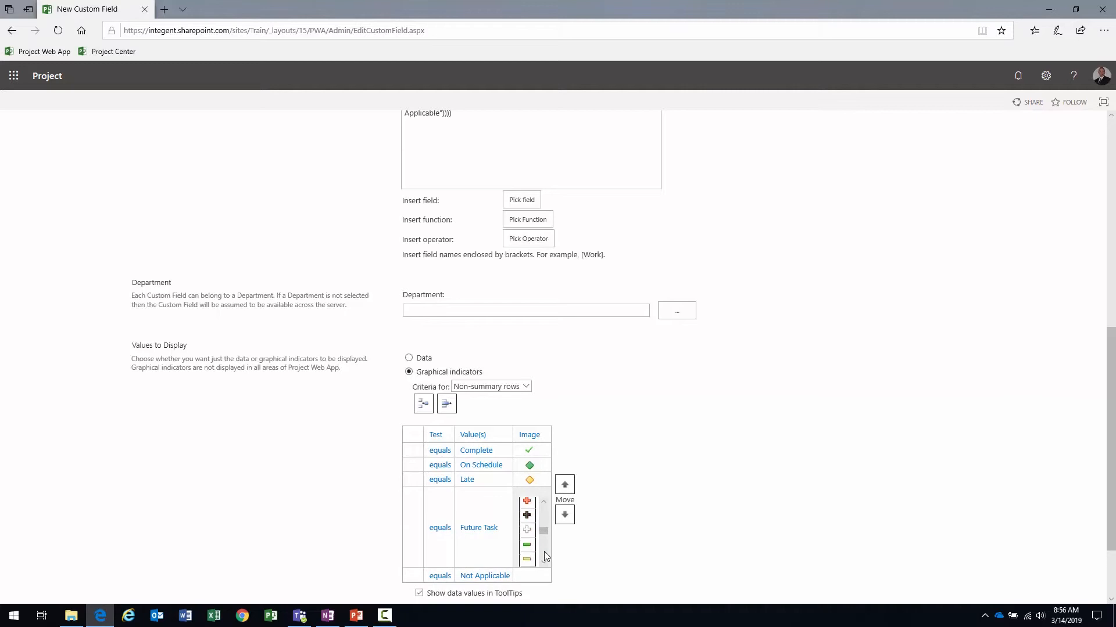
left_click(529, 544)
left_click(529, 516)
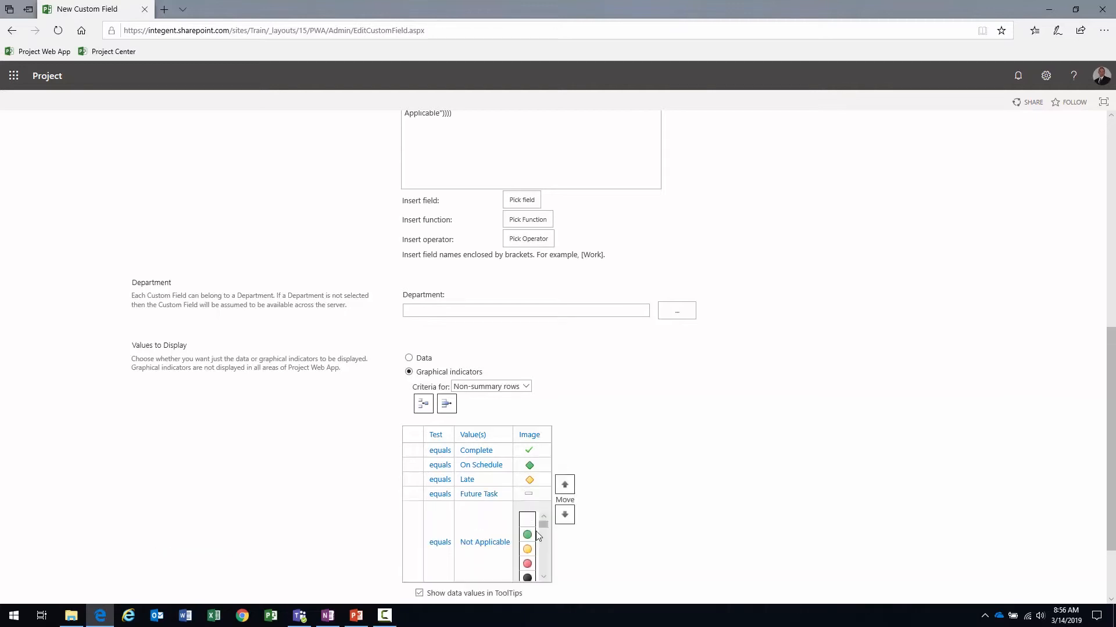
left_click_drag(543, 527, 542, 550)
left_click(527, 557)
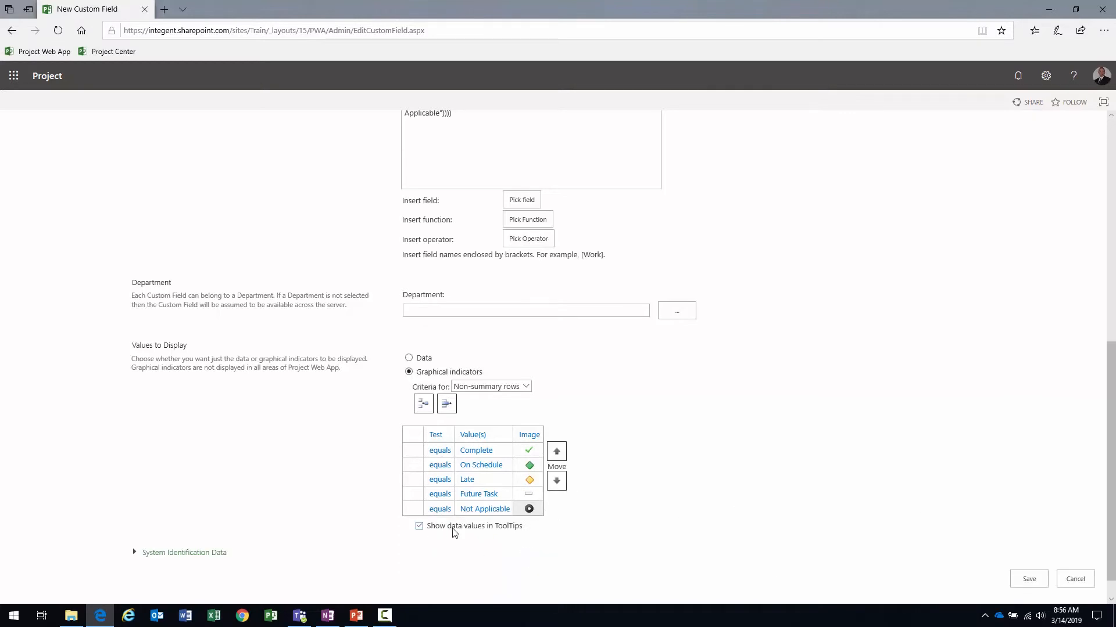
left_click(1030, 580)
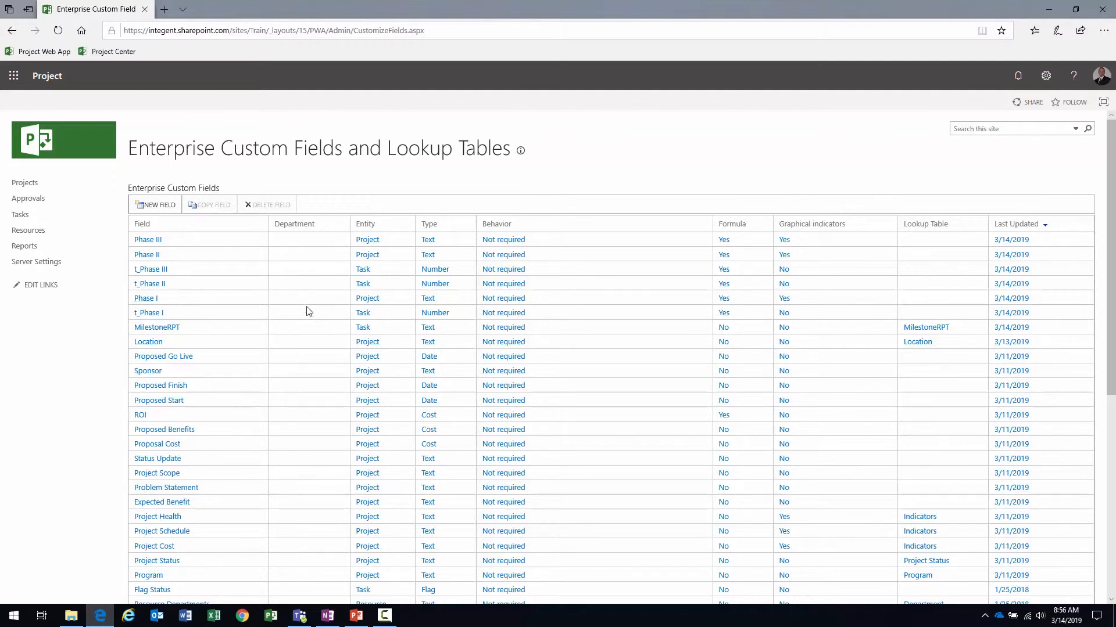
Open the Project Center's Milestone Summary view for editing through the server settings' view management.
left_click(21, 261)
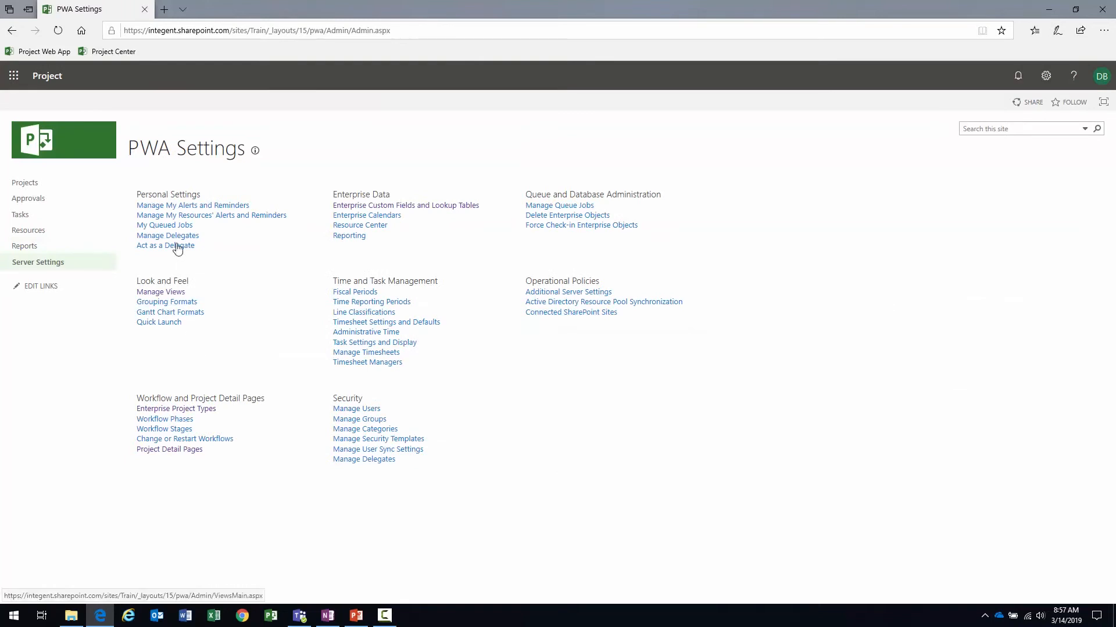
left_click(179, 292)
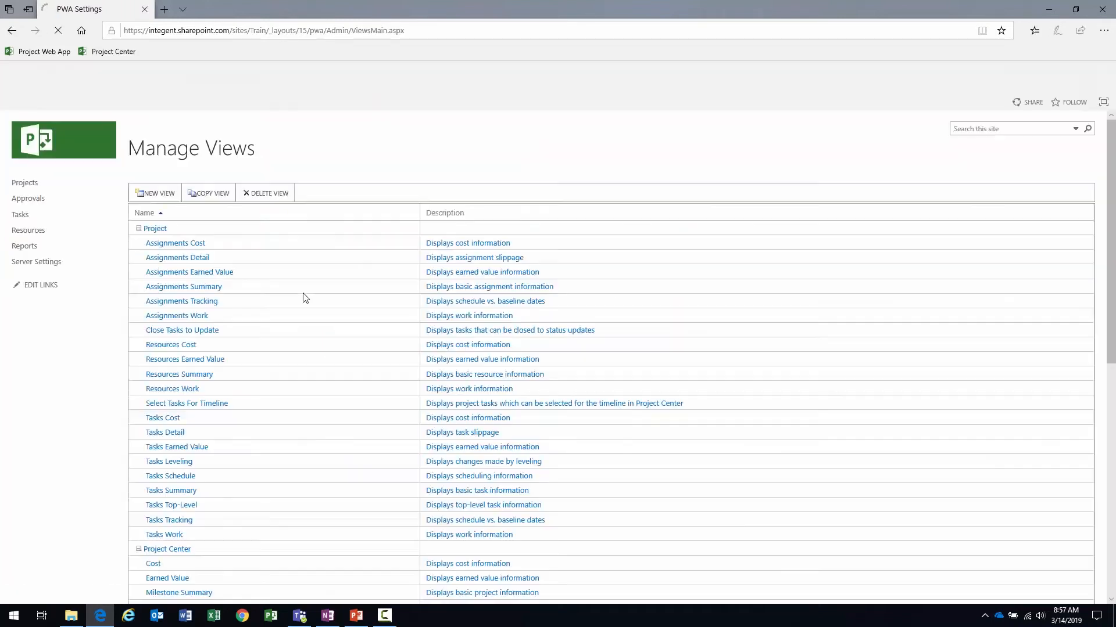
scroll(261, 464, "down", 3)
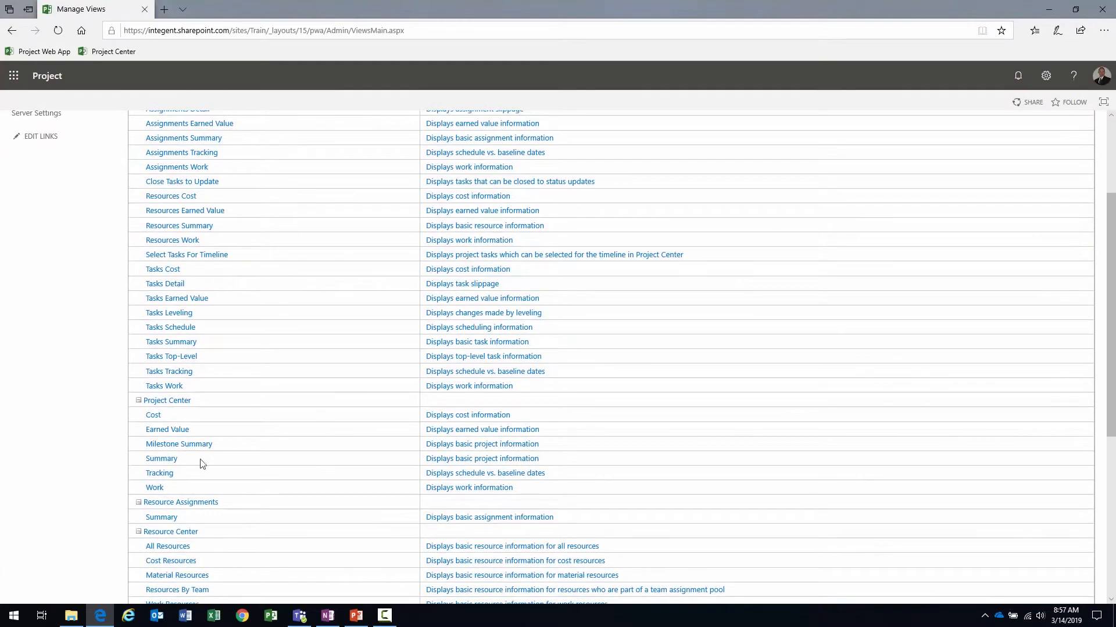
left_click(158, 444)
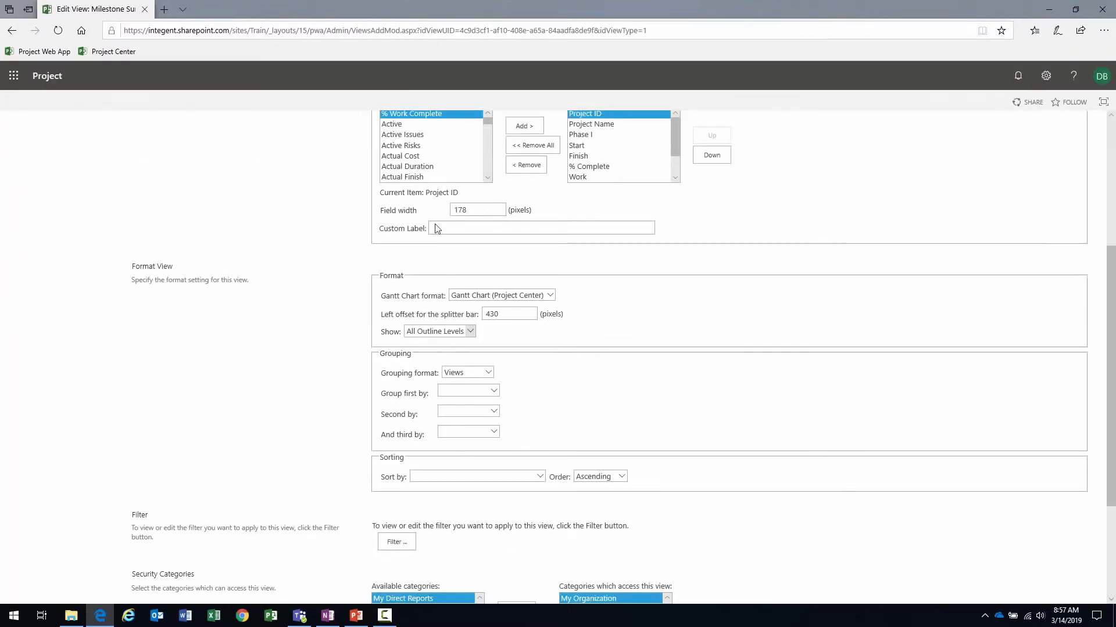
Add the Phase II and Phase III fields to the Milestone Summary view's displayed fields.
left_click(435, 176)
key("p")
key("Down")
key("shift+Down")
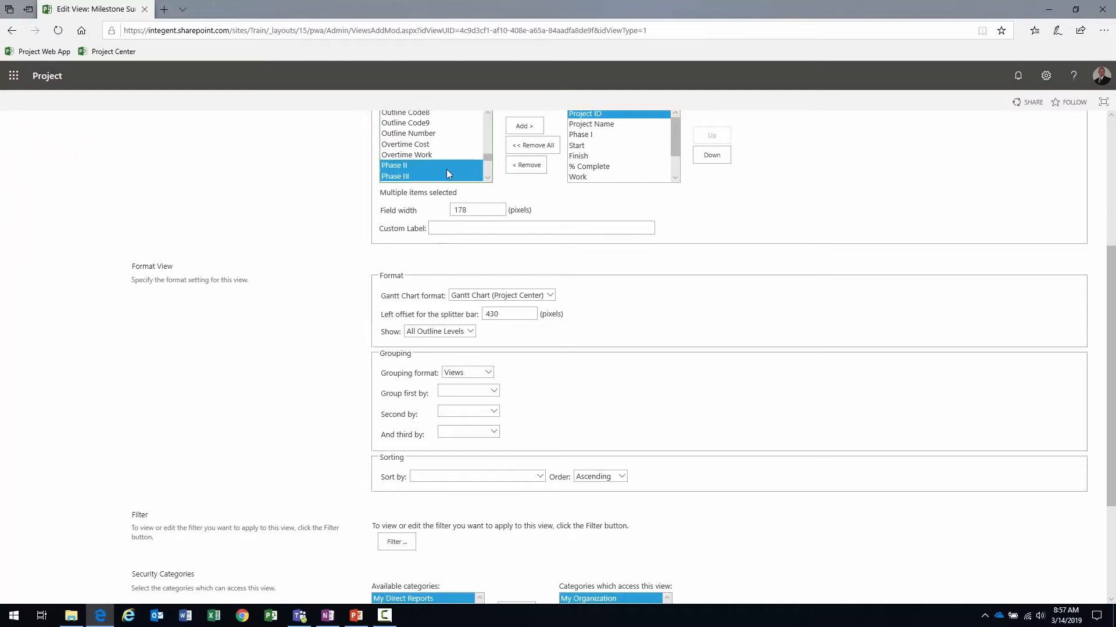
left_click(524, 126)
Move Phase II up in the displayed fields so it directly follows Phase I.
left_click(616, 167, "shift")
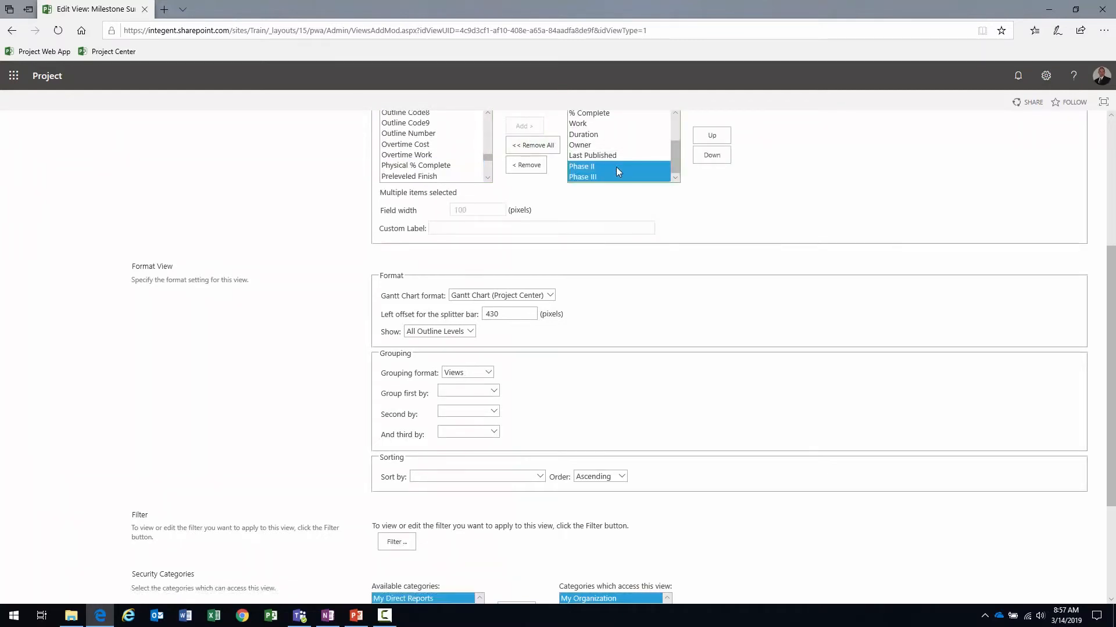
left_click(711, 136)
left_click(712, 135)
left_click(711, 136)
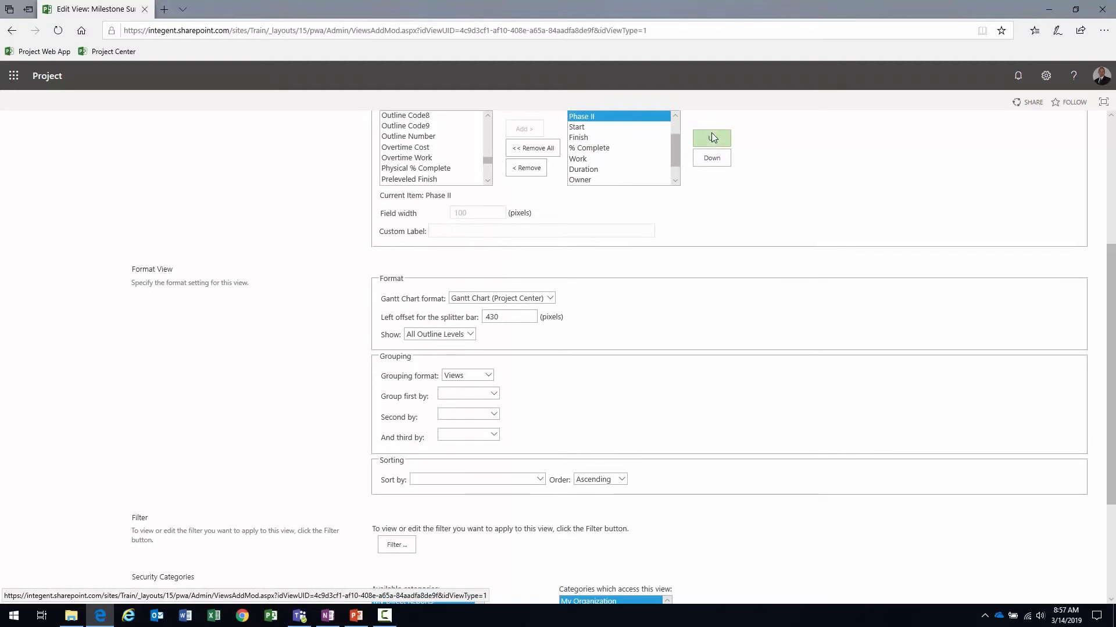
left_click(712, 135)
left_click(712, 158)
scroll(605, 157, "down", 2)
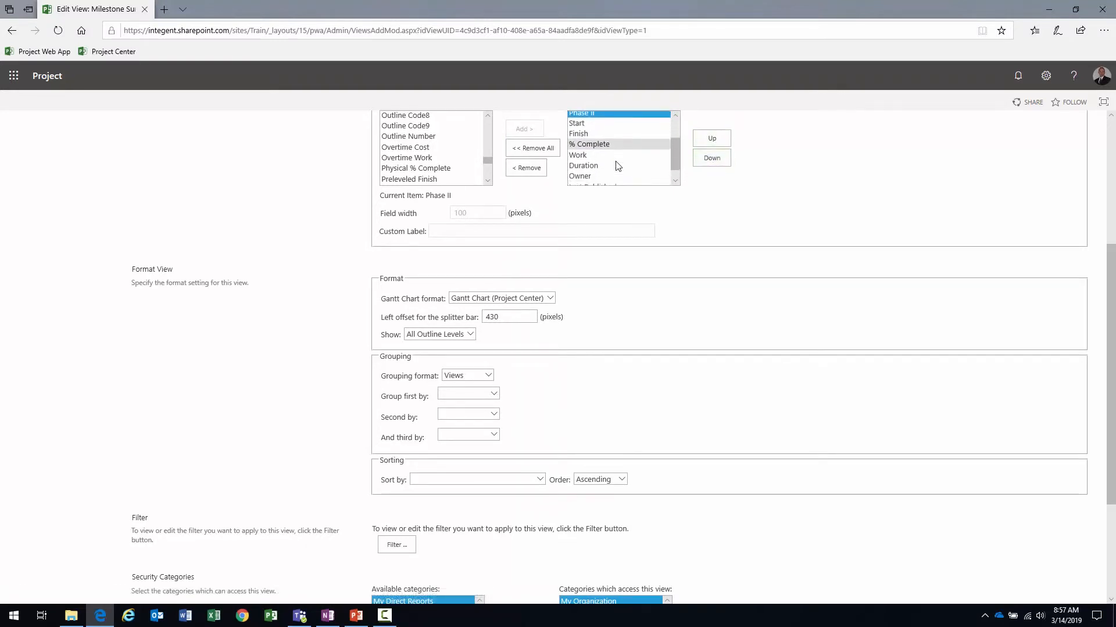
scroll(615, 166, "down", 1)
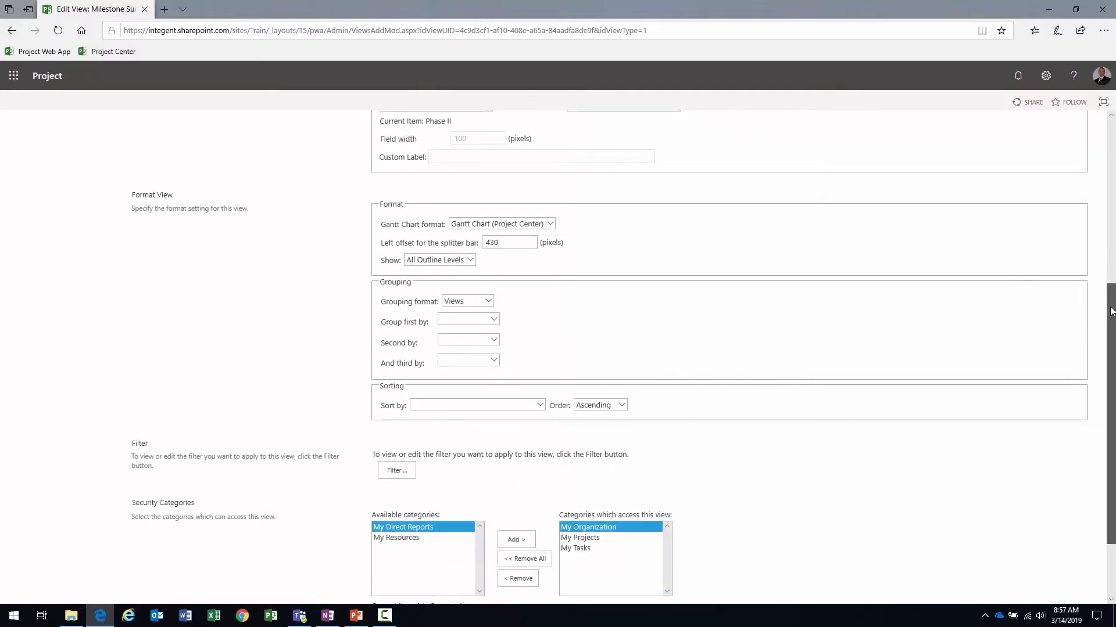
Move Phase III up in the displayed fields so it directly follows Phase II, and save the Milestone Summary view.
scroll(1104, 301, "up", 2)
left_click(617, 260)
left_click(712, 219)
left_click(711, 219)
left_click(712, 219)
left_click(712, 219)
left_click(712, 219)
left_click(711, 219)
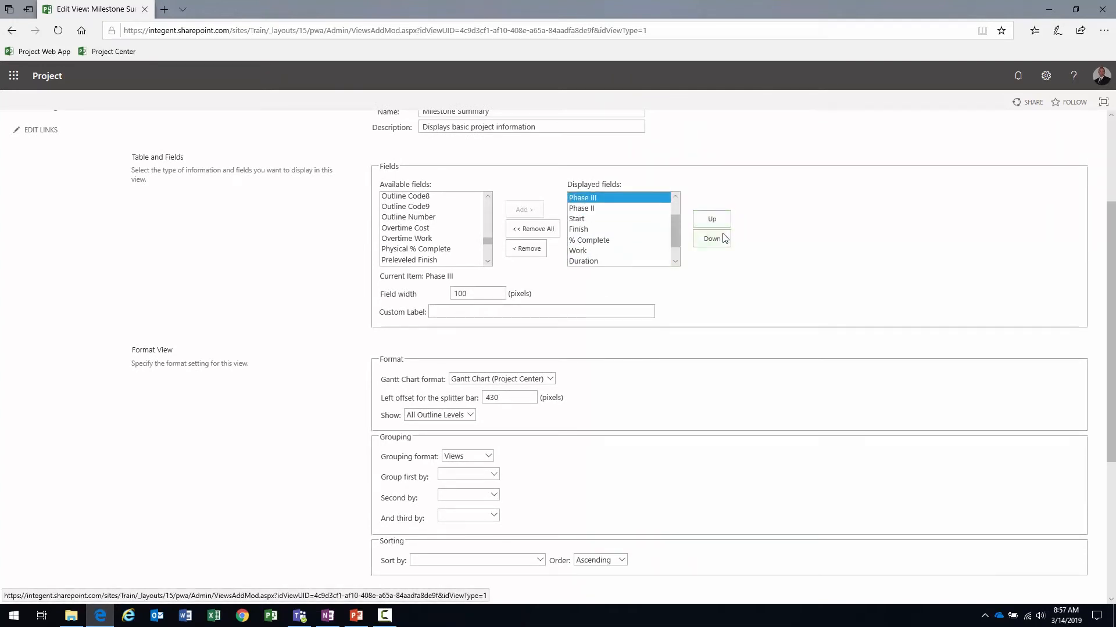
left_click(720, 239)
left_click_drag(676, 232, 671, 209)
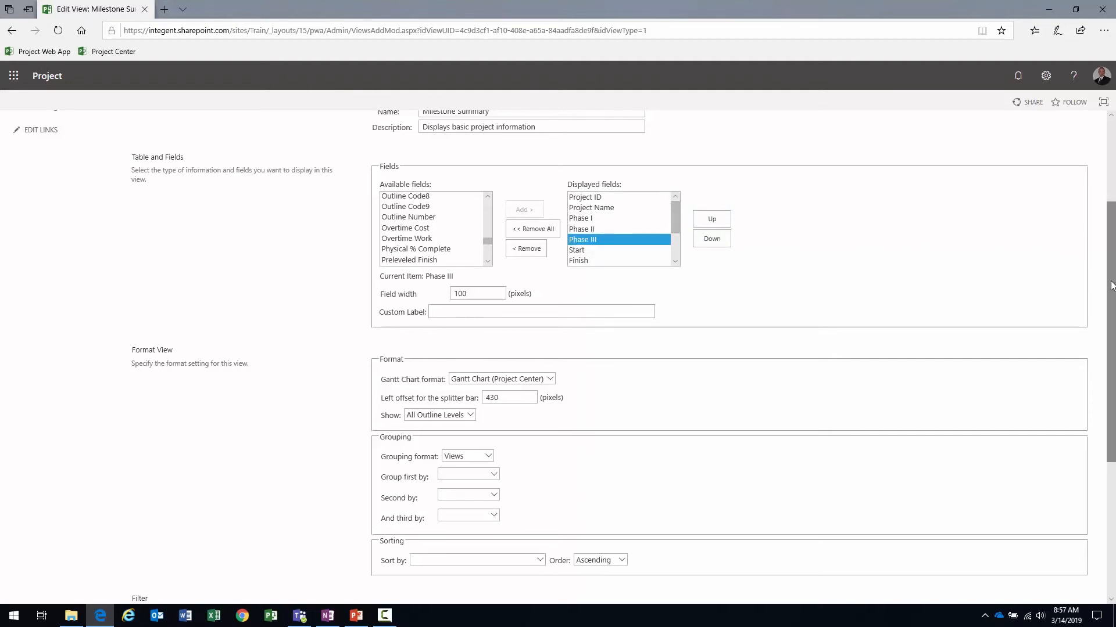
left_click_drag(1113, 287, 1112, 205)
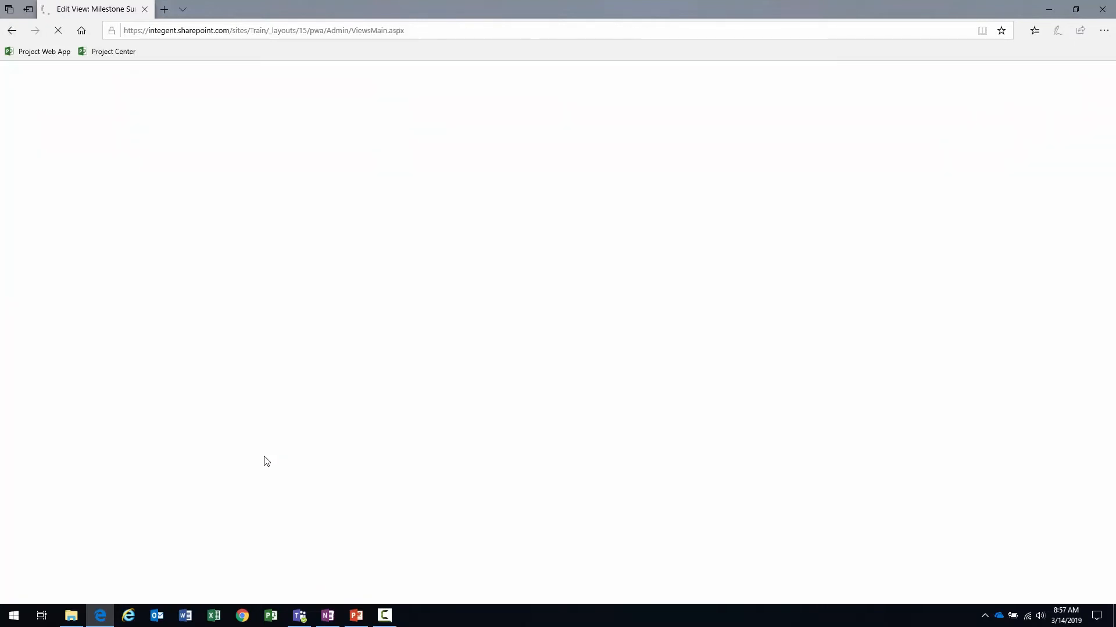
Switch to Project Professional and log in with the Demo Aug 2018 profile.
left_click(271, 617)
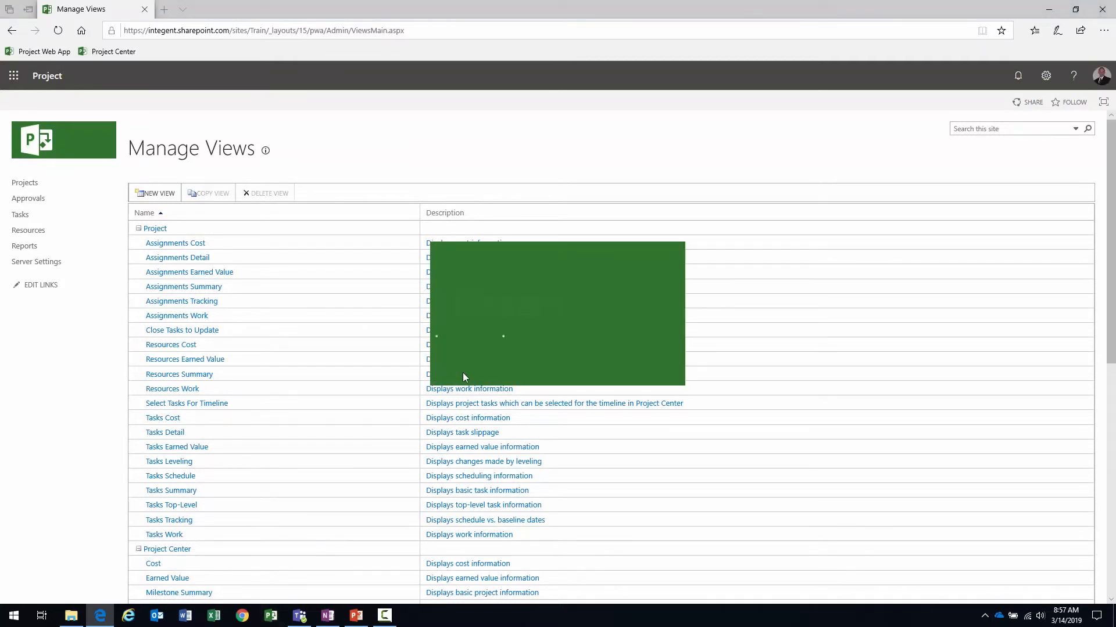
left_click(536, 292)
left_click(528, 345)
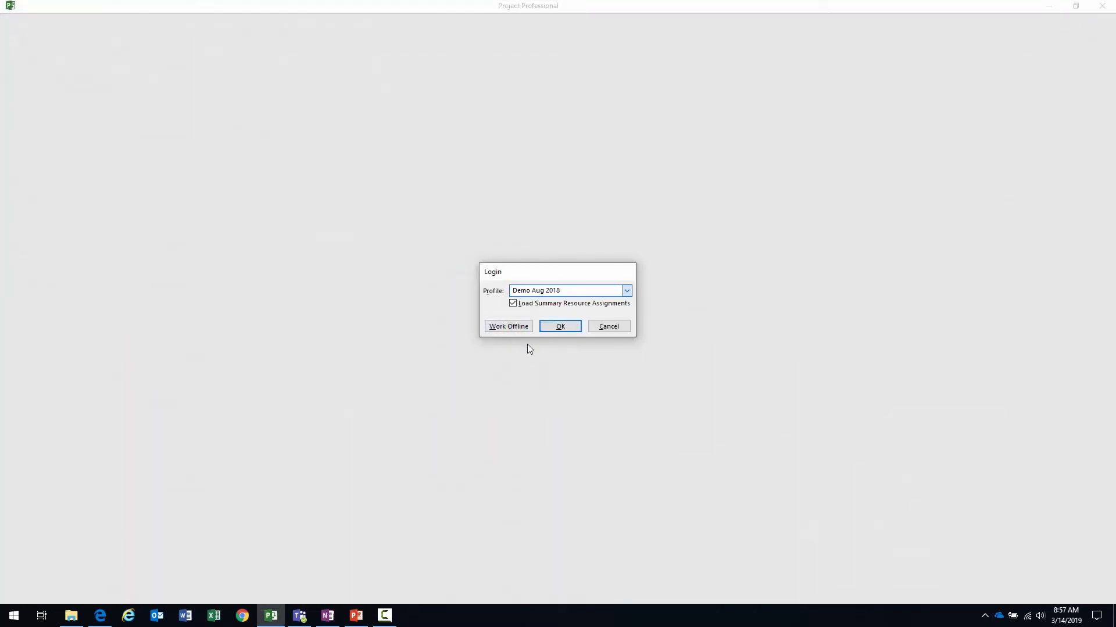
left_click(558, 327)
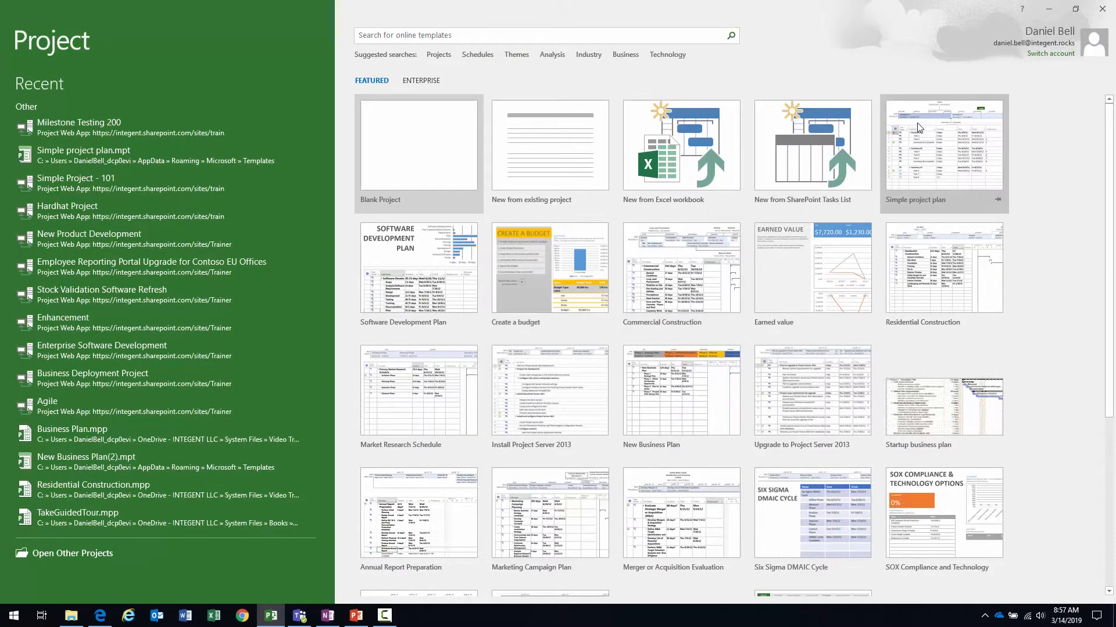
Open the recent project Milestone Testing 200.
left_click(924, 153)
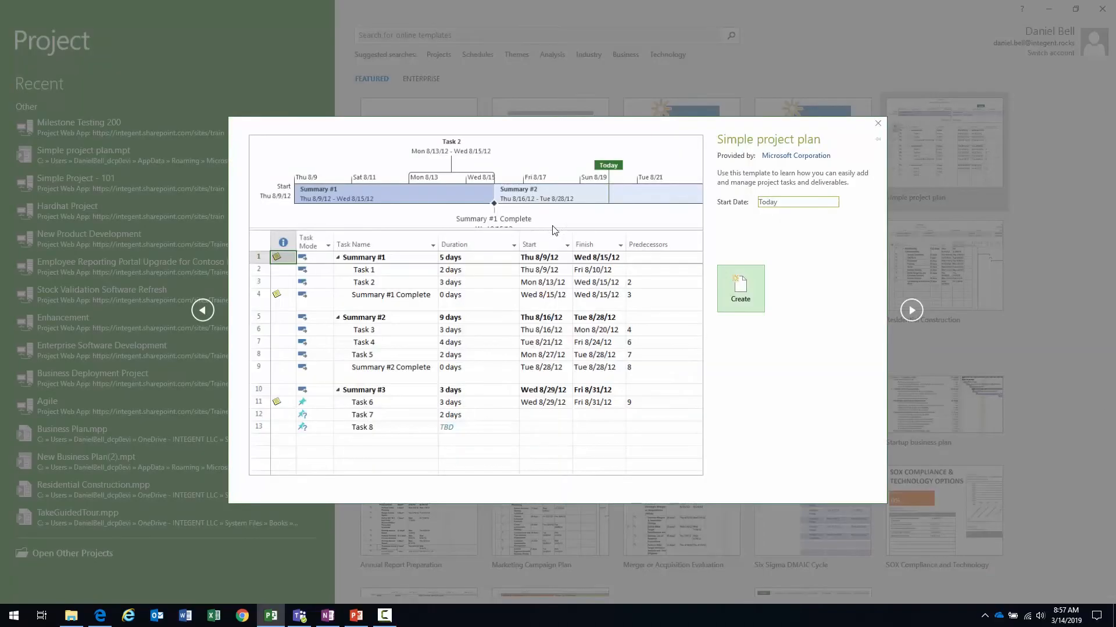
left_click(878, 124)
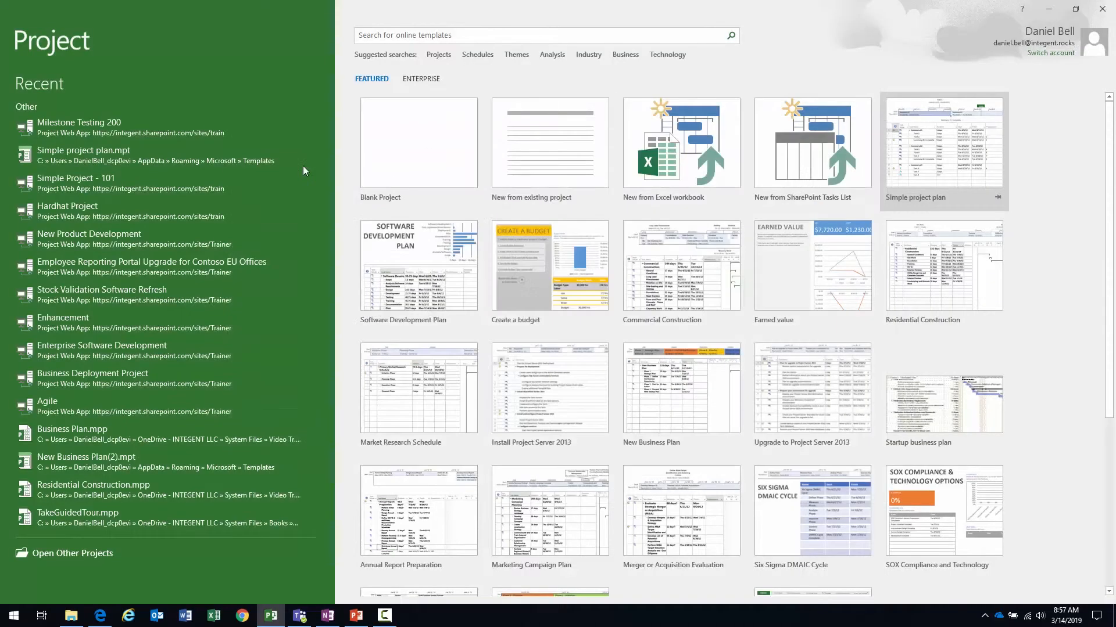
left_click(105, 131)
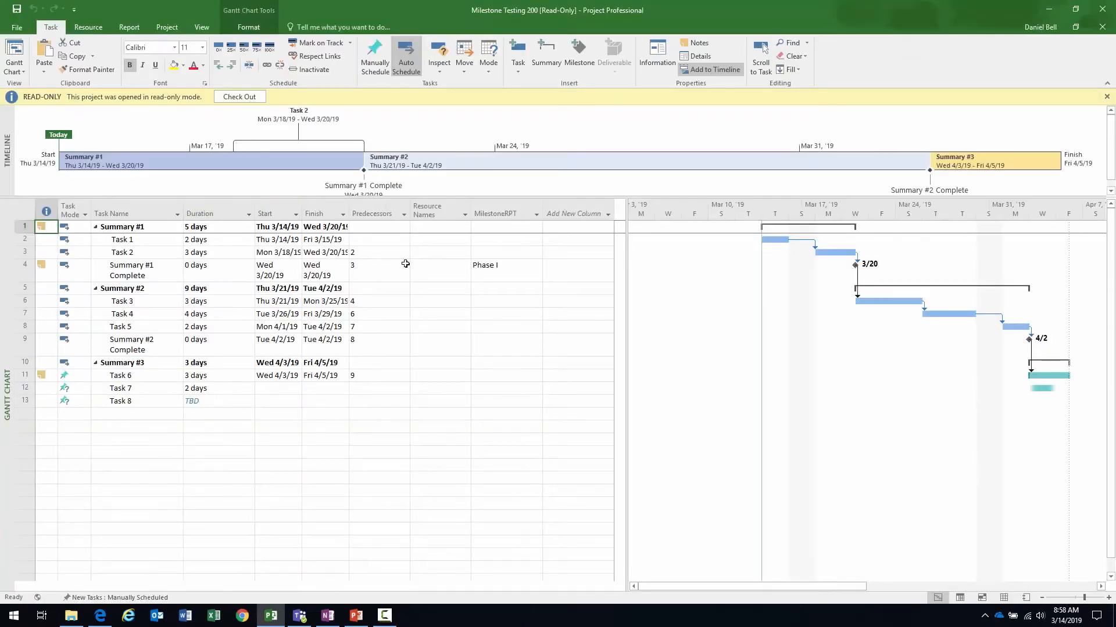
Set the MilestoneRPT value of the Summary #2 Complete milestone to Phase II.
left_click(24, 347)
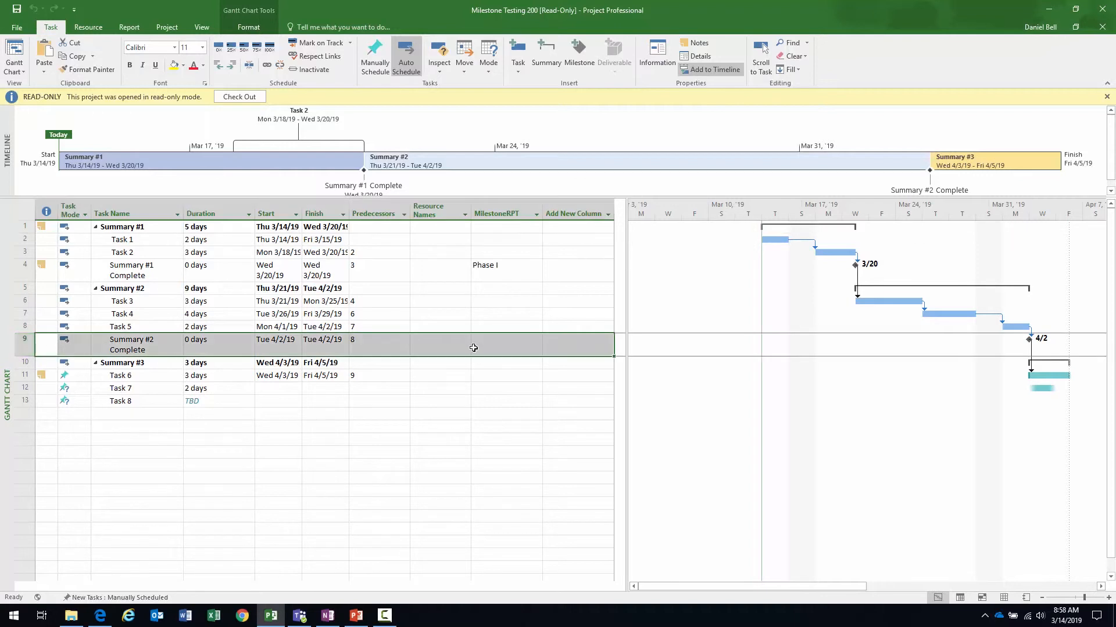
left_click(534, 348)
left_click(537, 345)
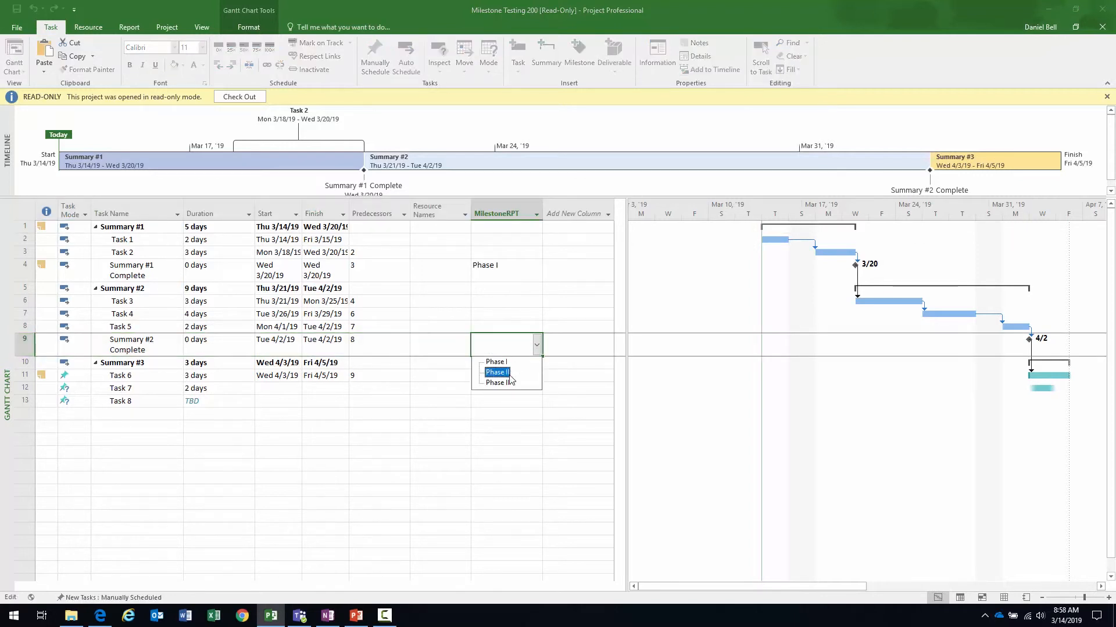
left_click(509, 373)
Copy Summary #3's Auto Scheduled task mode down to Task 6, Task 7 and Task 8.
left_click(75, 364)
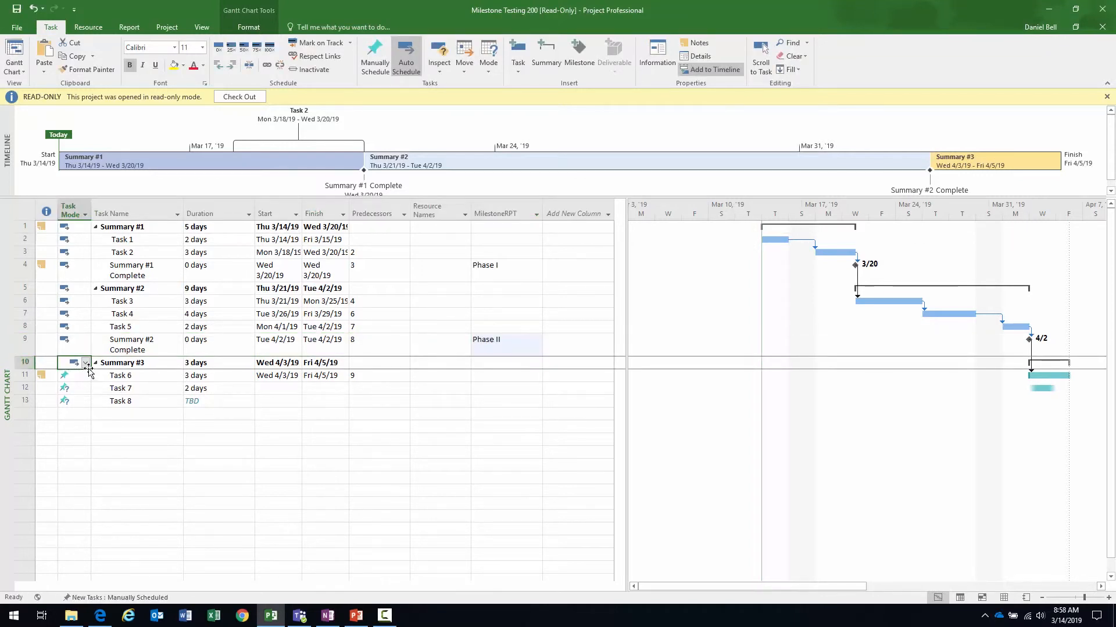
left_click(86, 363)
left_click(24, 363)
left_click(48, 364)
left_click(74, 365)
left_click_drag(91, 377, 89, 404)
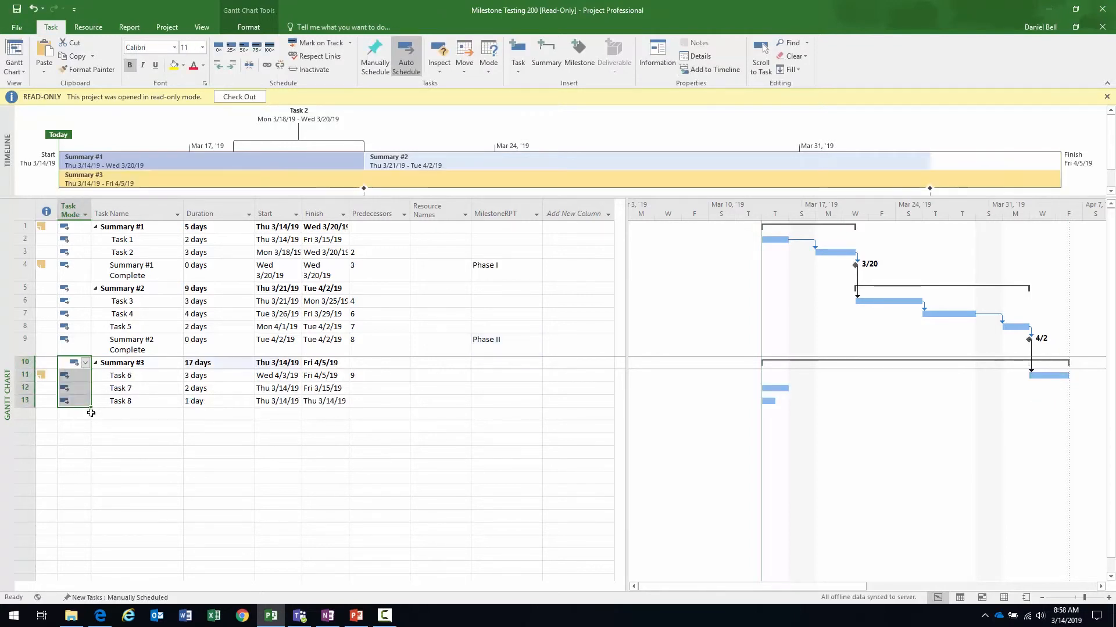
Add a task named Summary #3 Complete directly below Task 8.
left_click(136, 416)
type("Summary")
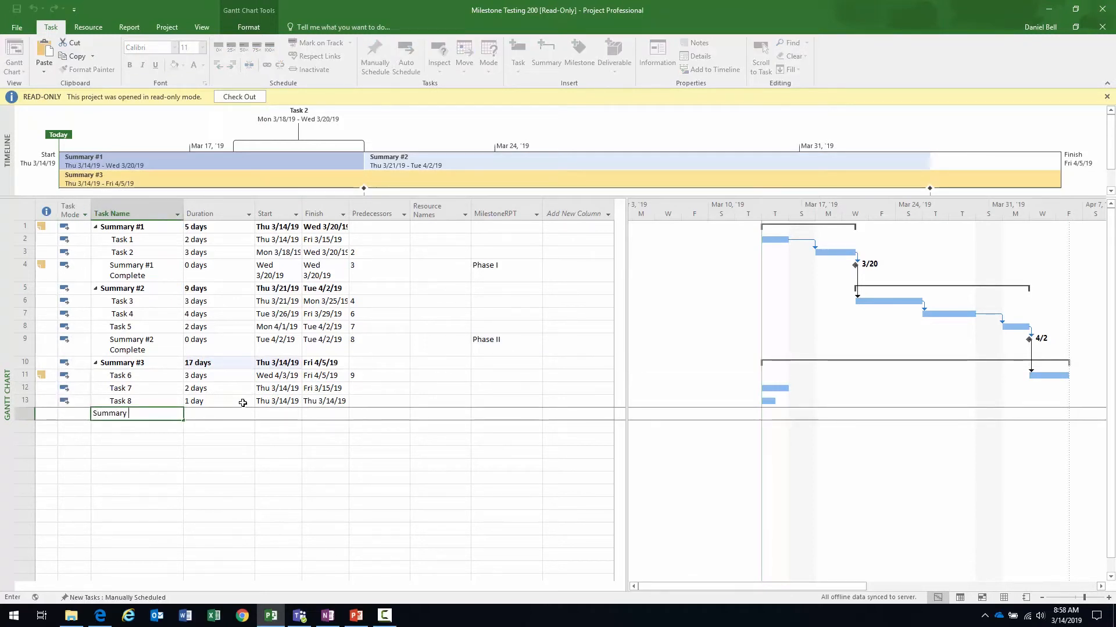
type(" #3 Compolet")
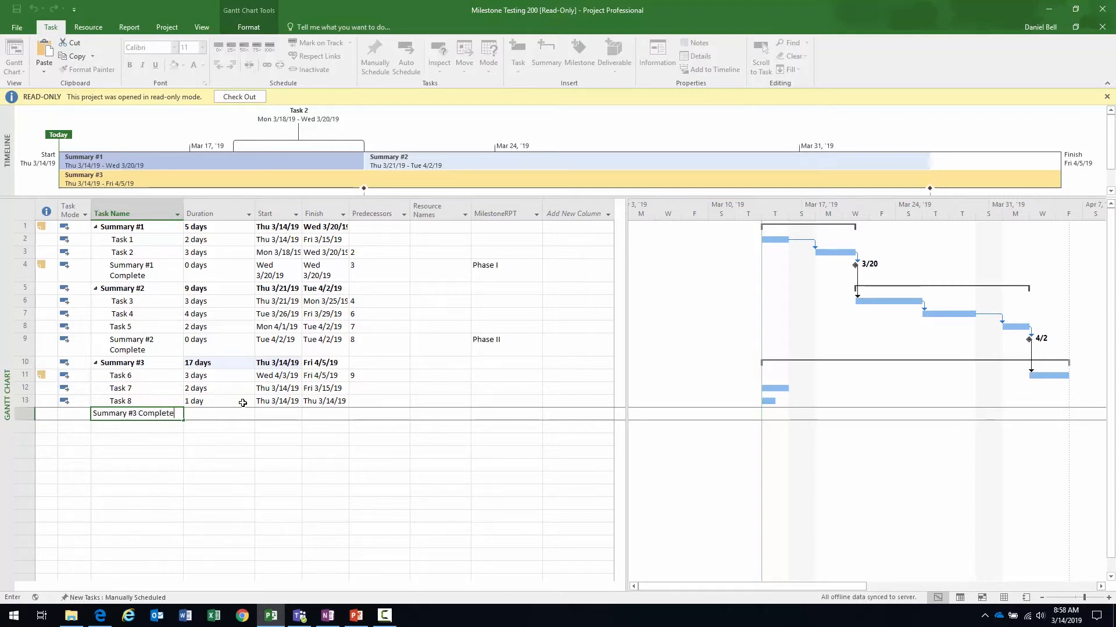
type("e")
key("Tab")
Link Task 8 to Summary #3 Complete as its predecessor, and set Summary #3 Complete to Auto Scheduled.
left_click_drag(145, 401, 146, 410)
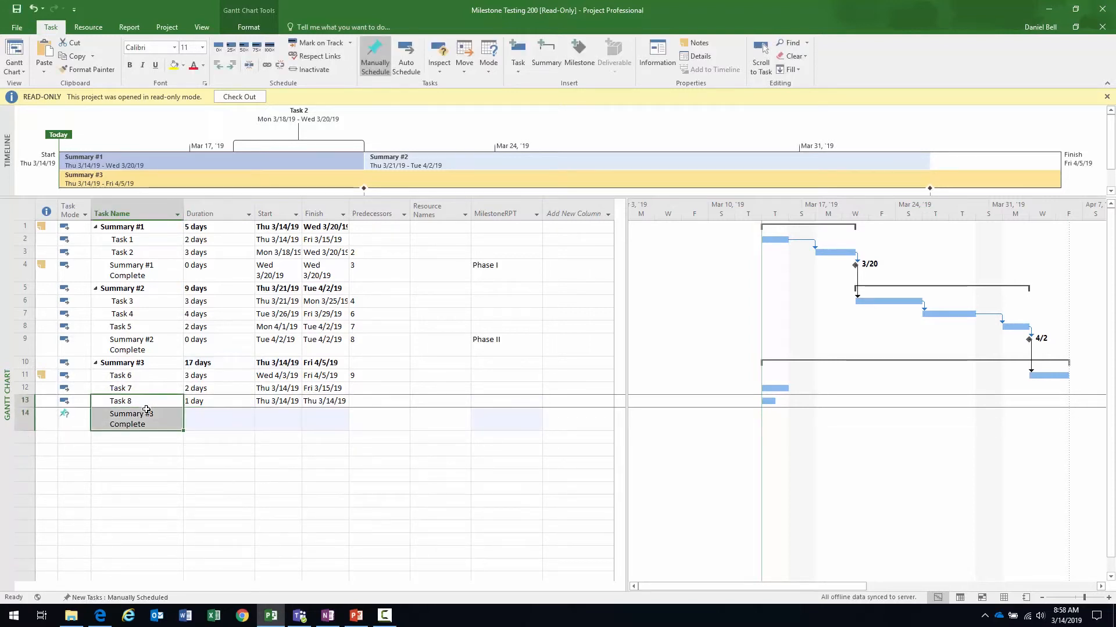
left_click(267, 65)
left_click(73, 417)
left_click(73, 418)
left_click(85, 418)
left_click(85, 444)
Set the MilestoneRPT value of Summary #3 Complete to Phase III.
left_click(517, 424)
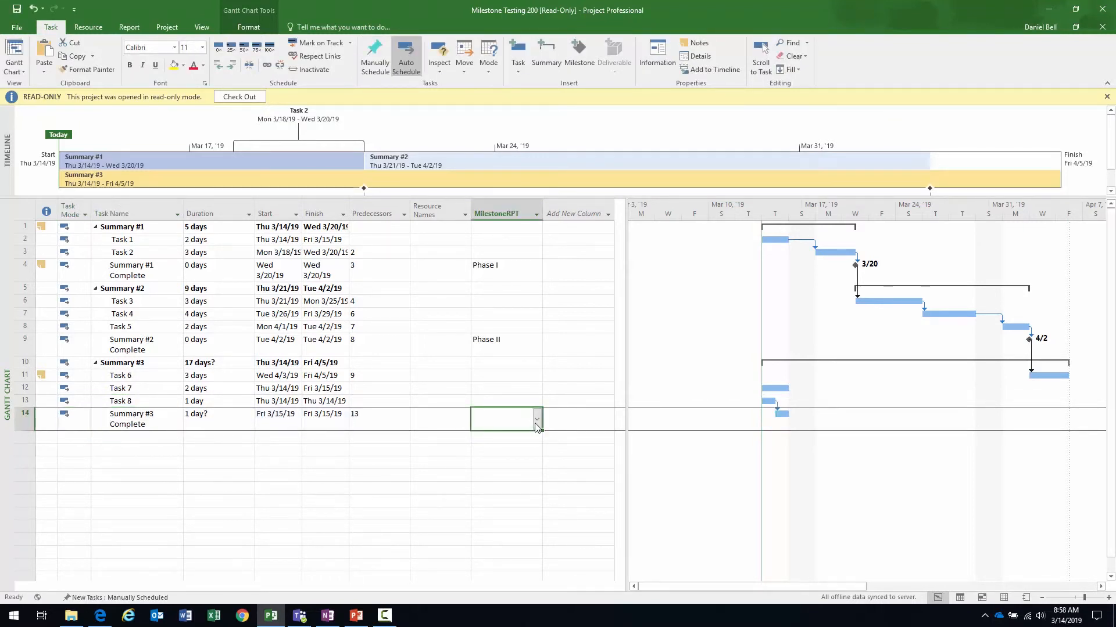
left_click(536, 425)
left_click(504, 455)
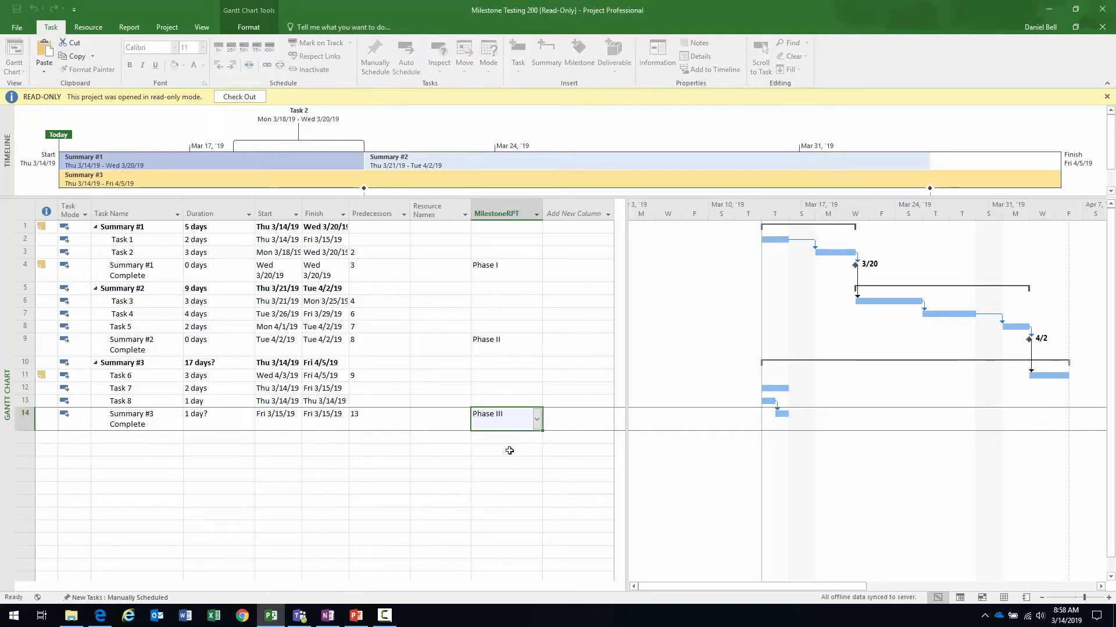
Link Task 6, Task 7, Task 8 and Summary #3 Complete in sequence so each follows the task before it.
left_click(455, 278)
left_click_drag(626, 287, 683, 286)
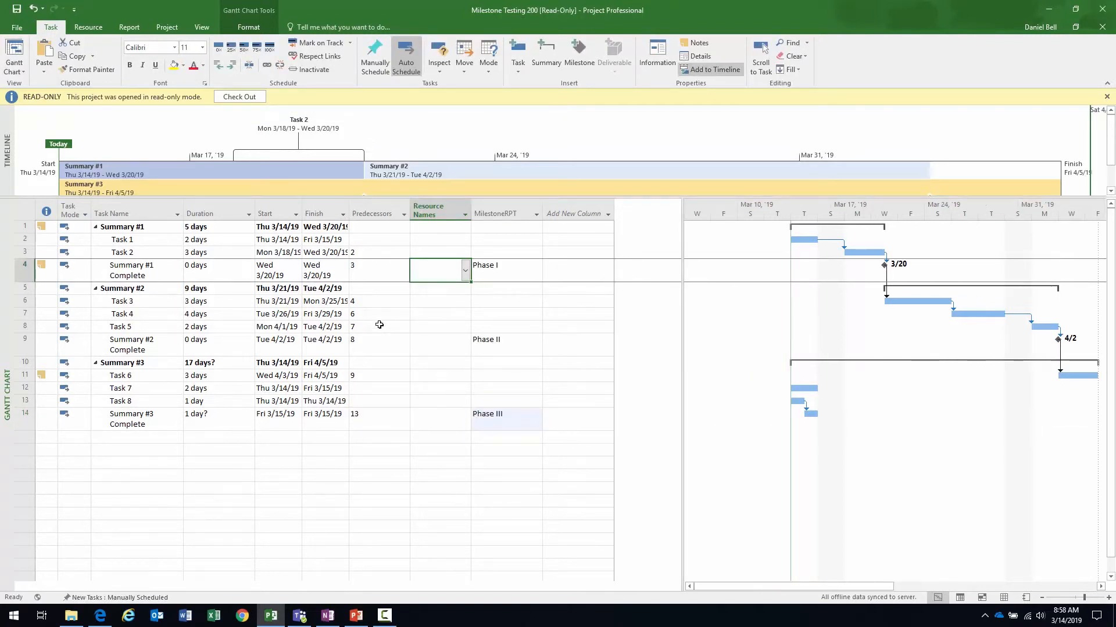
left_click(114, 351)
left_click_drag(122, 376, 122, 419)
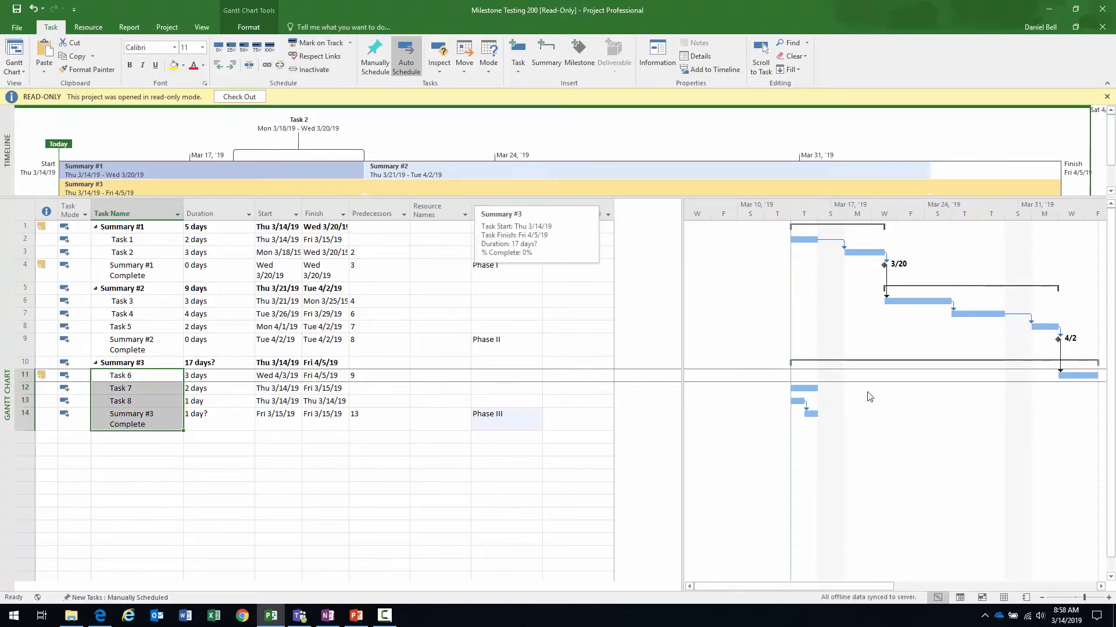
left_click(267, 67)
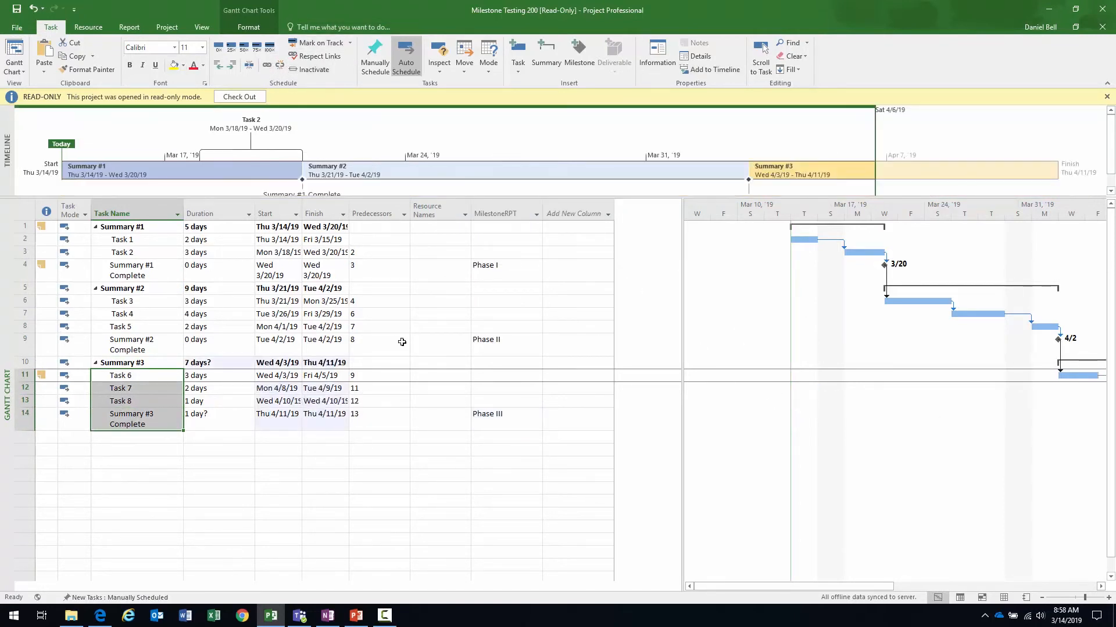
left_click_drag(682, 421, 634, 426)
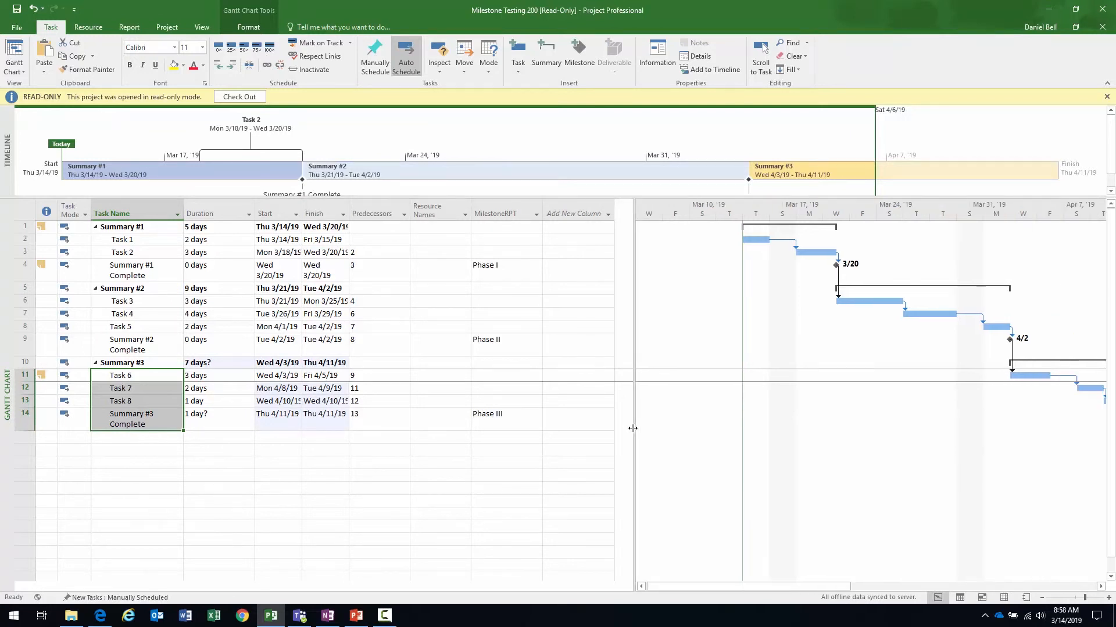
mouse_move(866, 586)
left_mouse_down()
mouse_move(883, 584)
mouse_move(870, 575)
left_mouse_up()
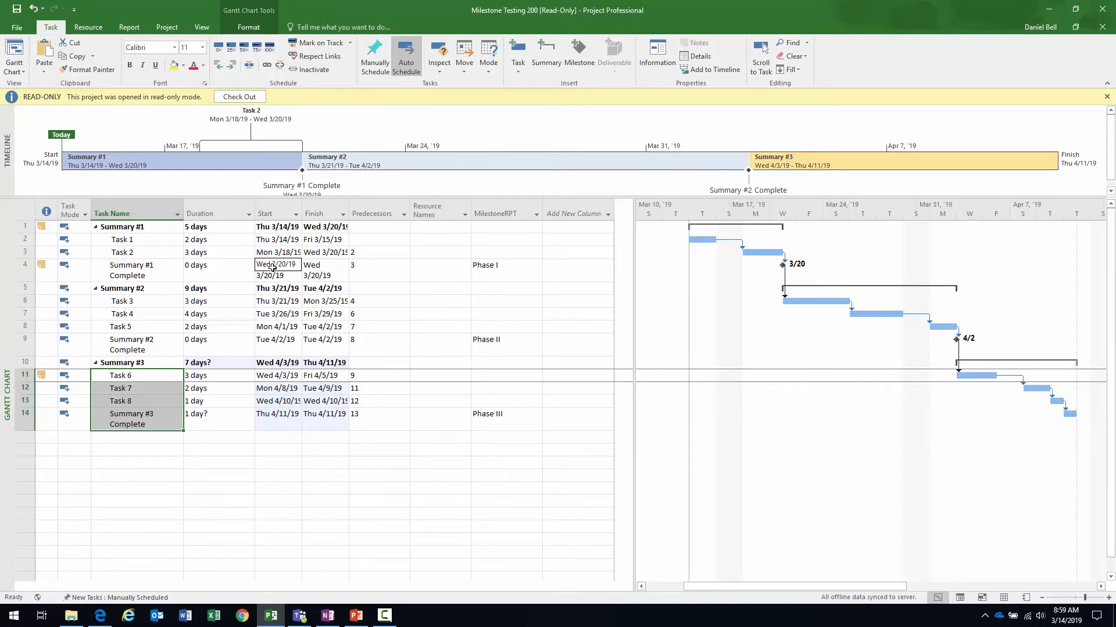
Set the project's start date to Wed 2/27/19 in the project information.
left_click(166, 27)
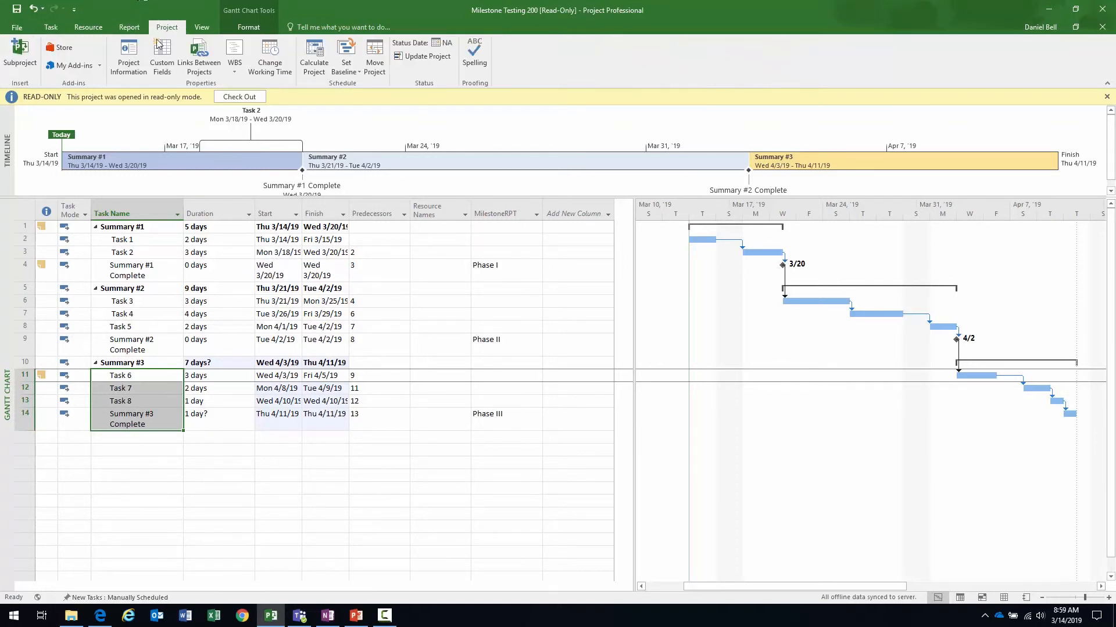
left_click(129, 57)
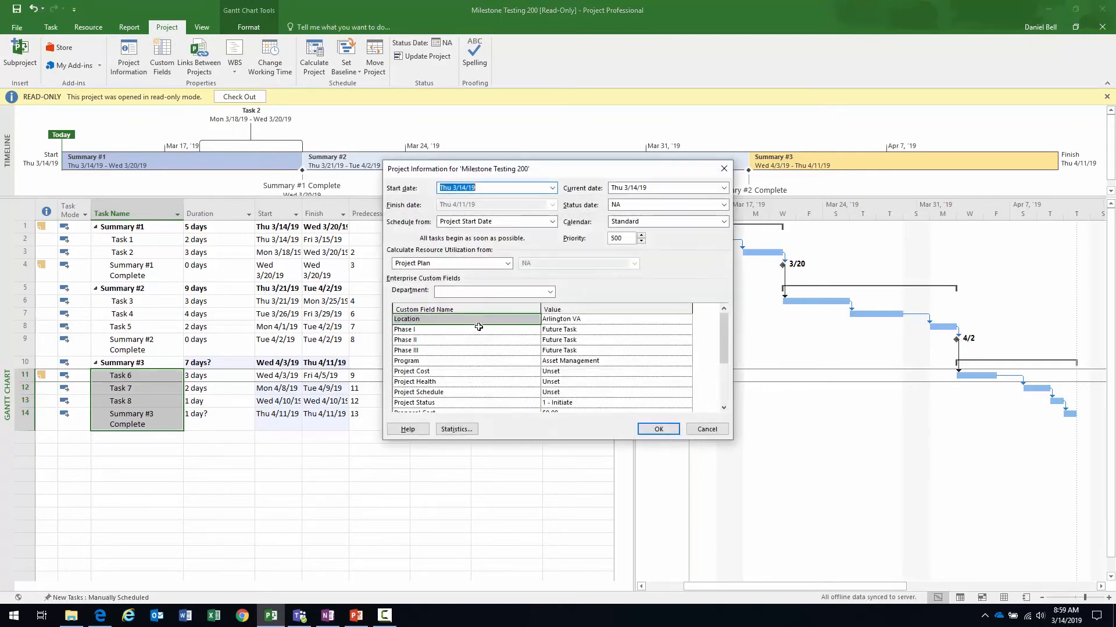
left_click(552, 188)
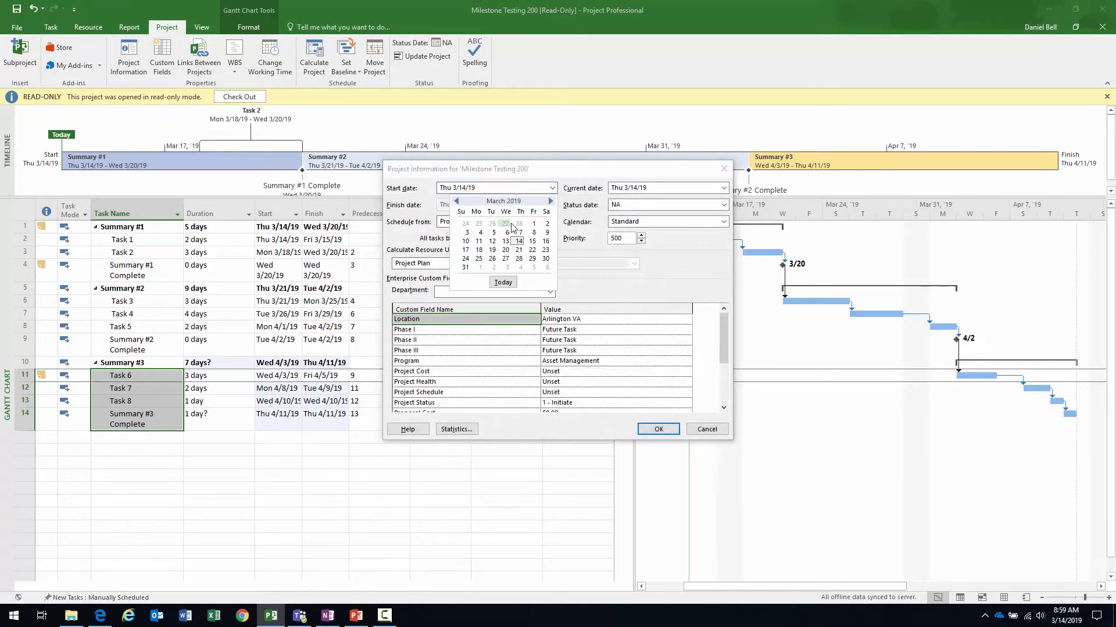
left_click(505, 225)
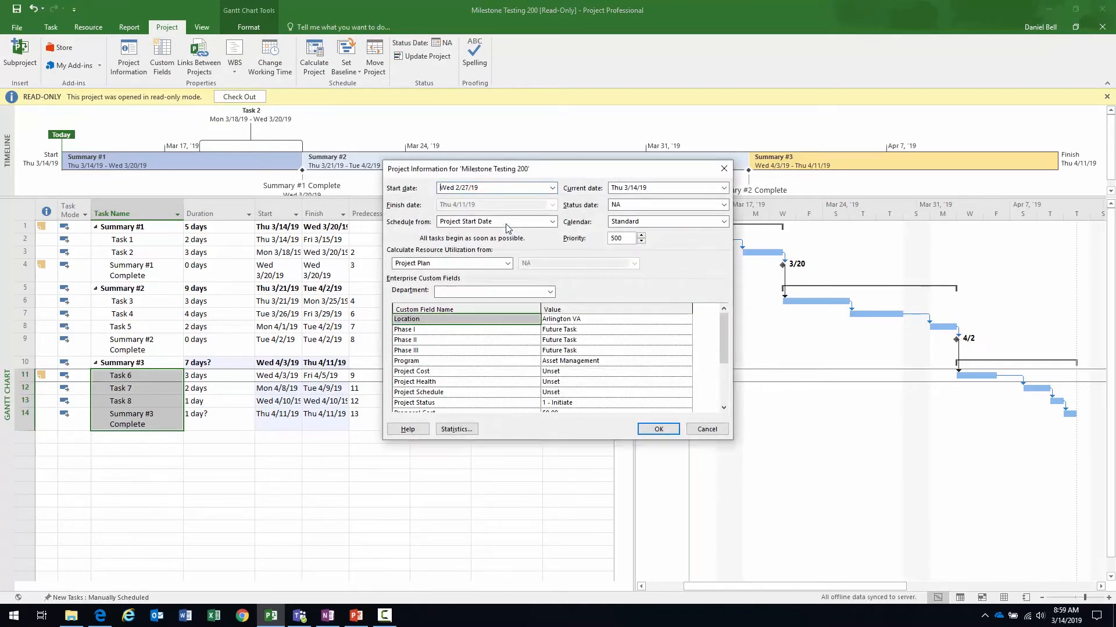
left_click(658, 428)
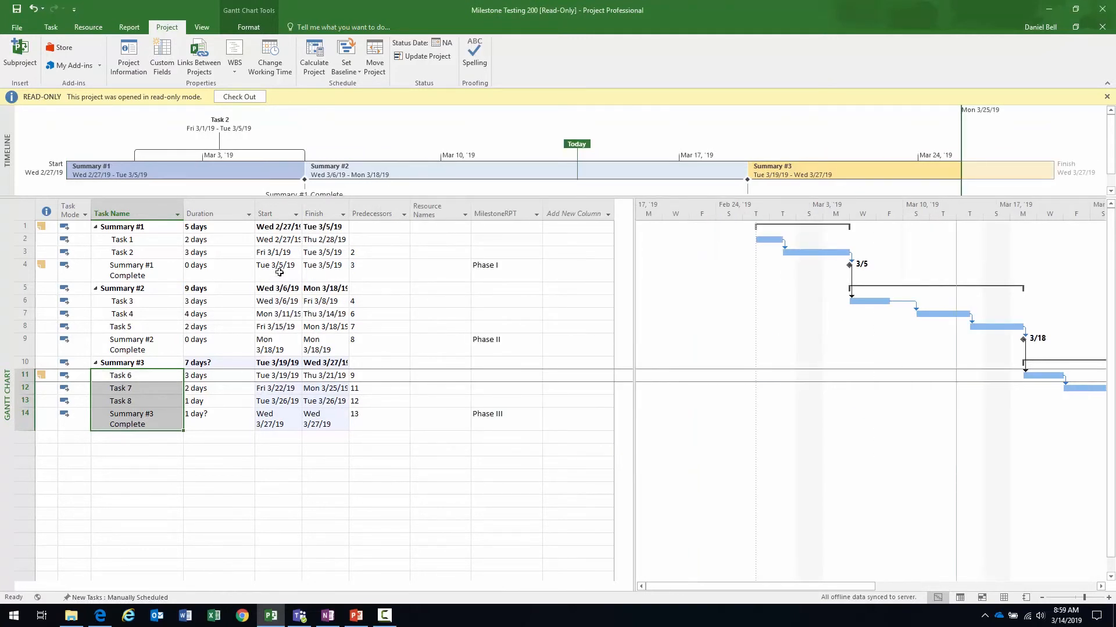
Review the start dates of Task 5 and Summary #3 Complete and the project information's Phase I to III values.
left_click(279, 327)
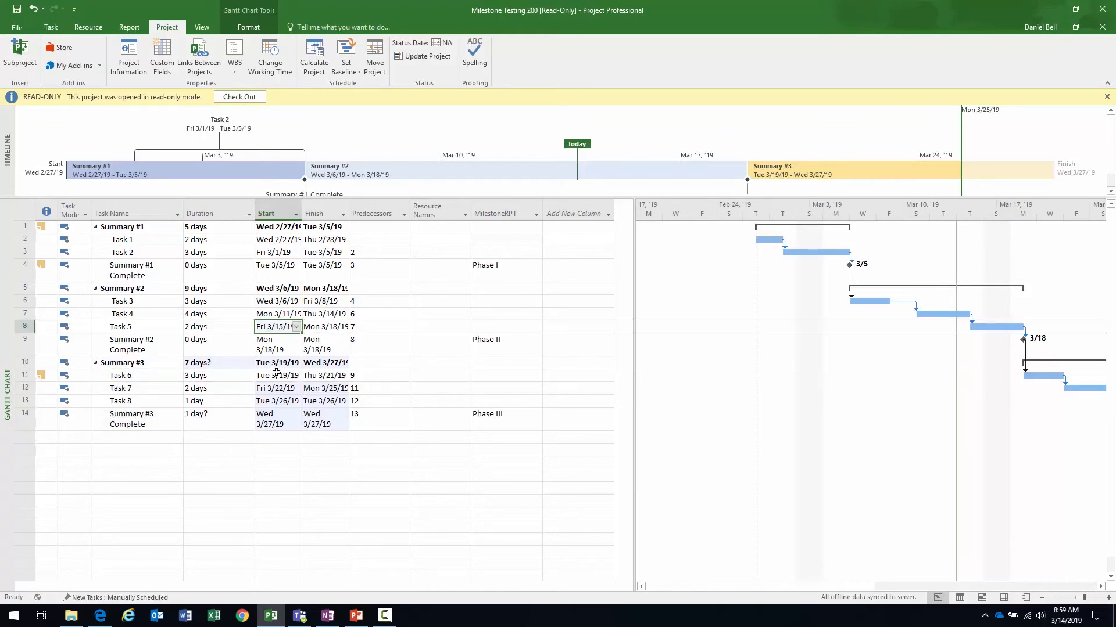
left_click(269, 422)
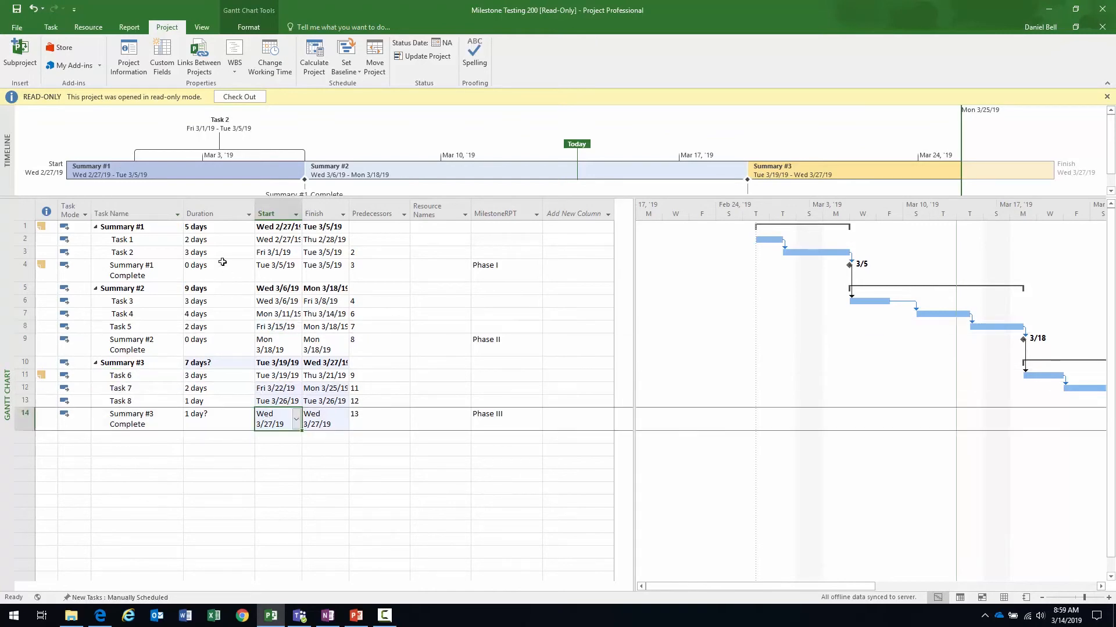
left_click(128, 58)
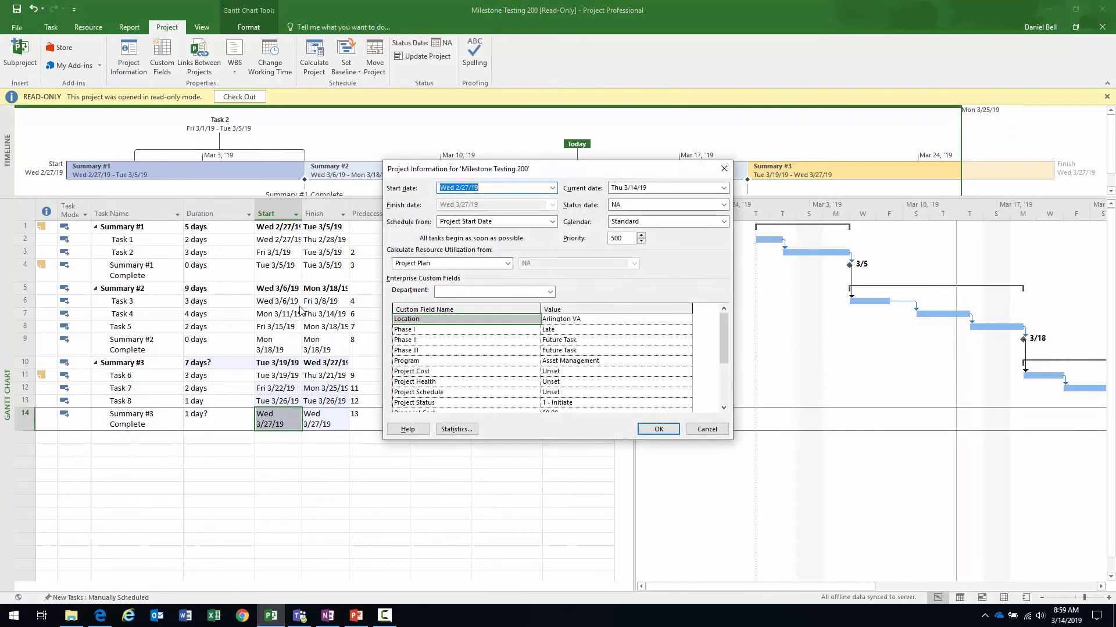
left_click(561, 329)
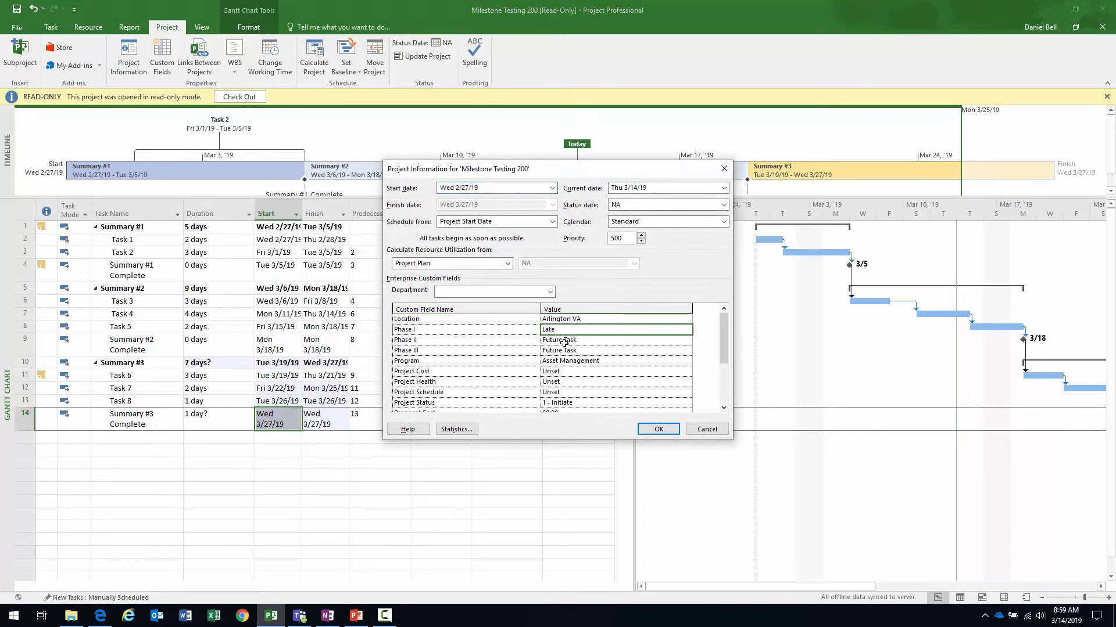
left_click(705, 430)
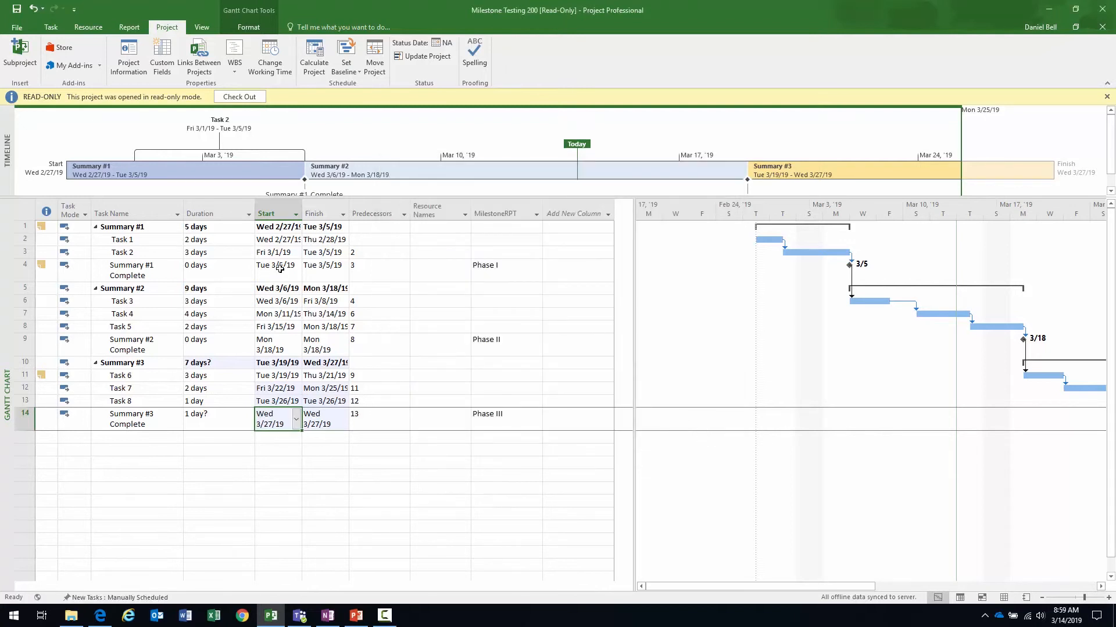
Set the percent complete of Summary #1 Complete to 10% in the task details form and close the form.
left_click(210, 273)
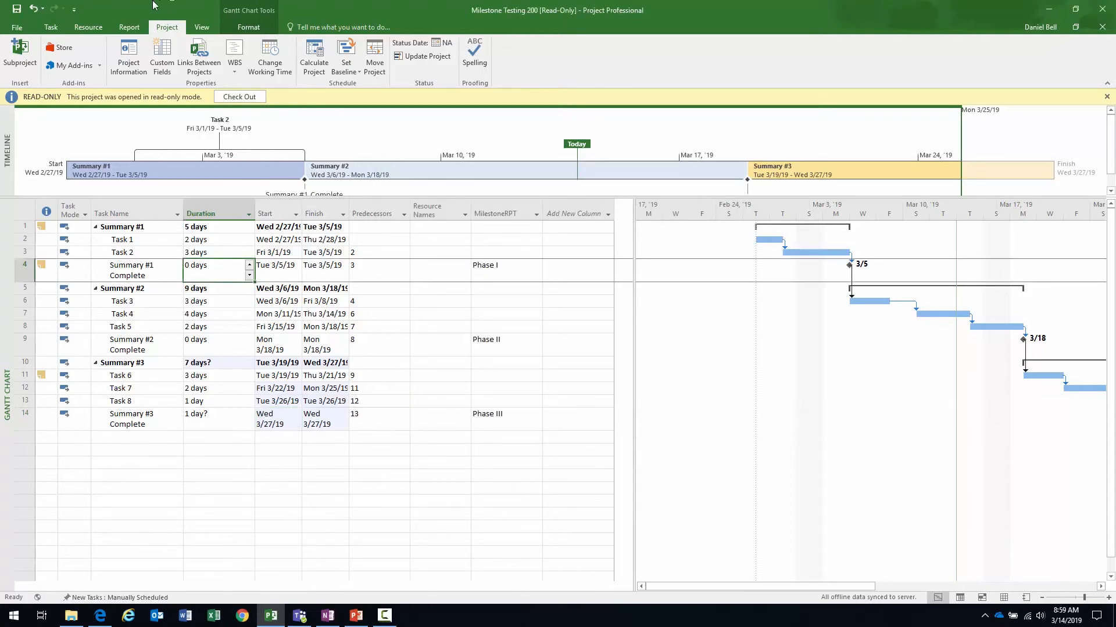
left_click(202, 27)
left_click(601, 56)
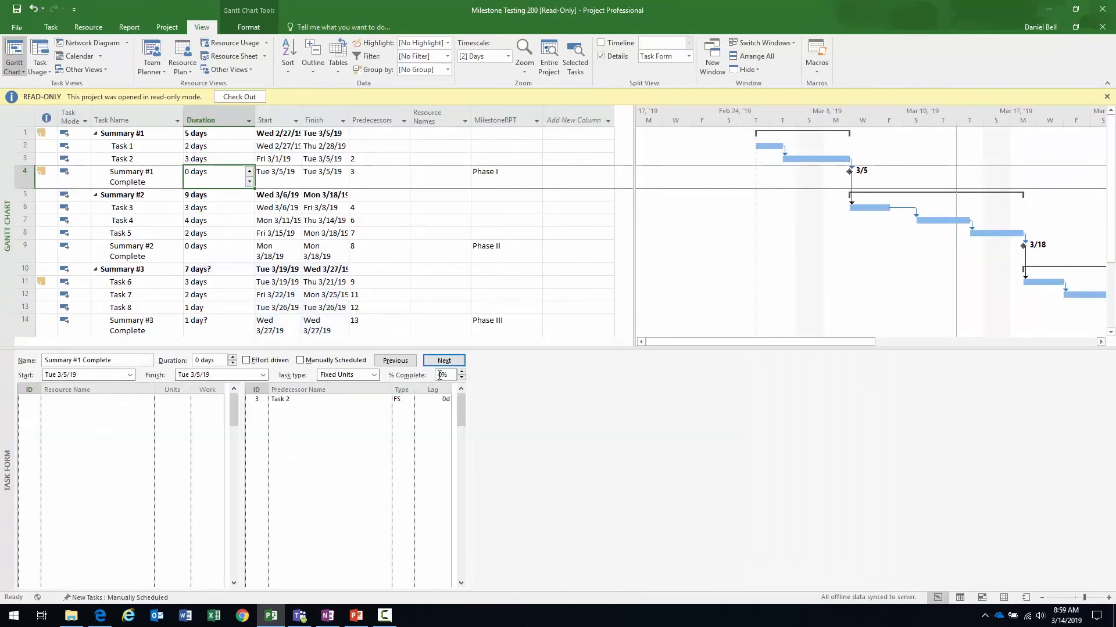
left_click(443, 375)
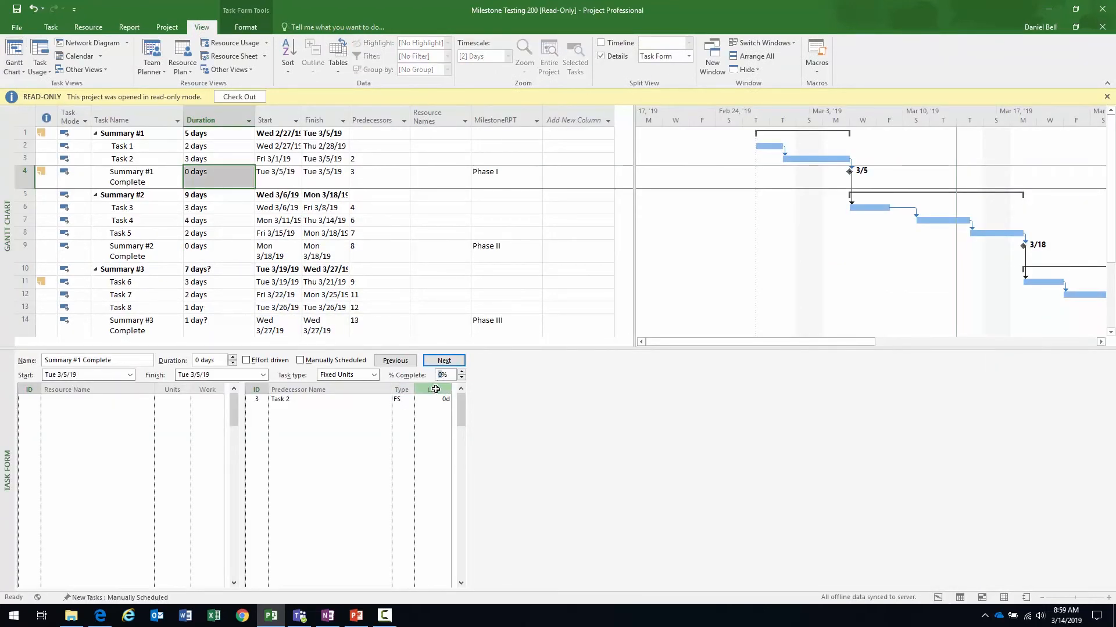
left_click(461, 372)
left_click(407, 365)
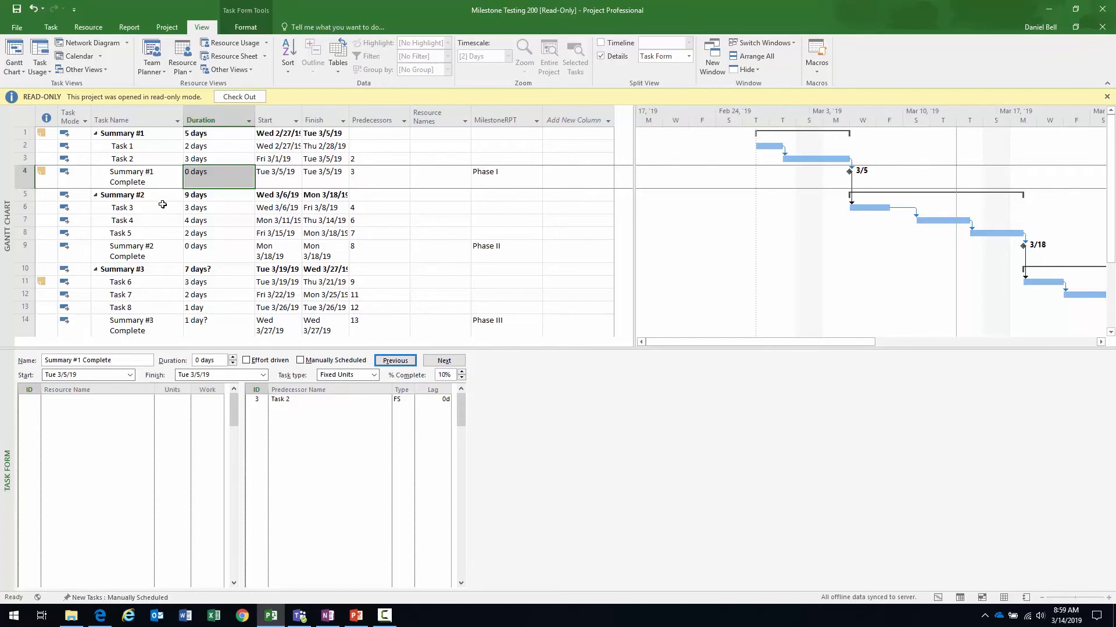
right_click(552, 426)
left_click(581, 543)
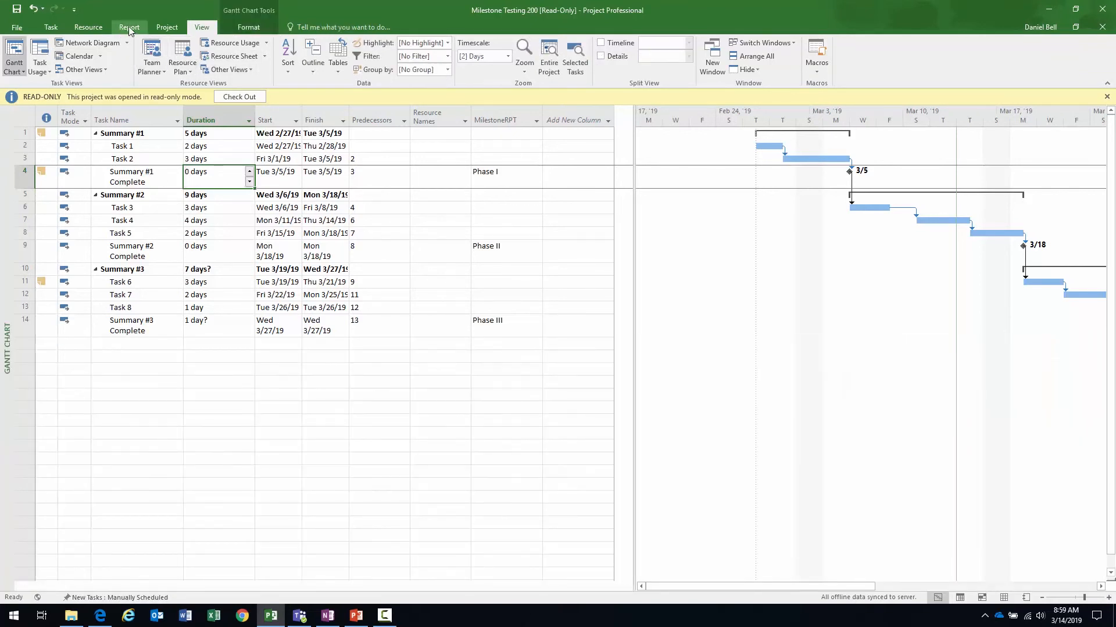
Check the Phase I value in the project information and the start and finish dates of Summary #1 Complete.
left_click(166, 27)
left_click(130, 55)
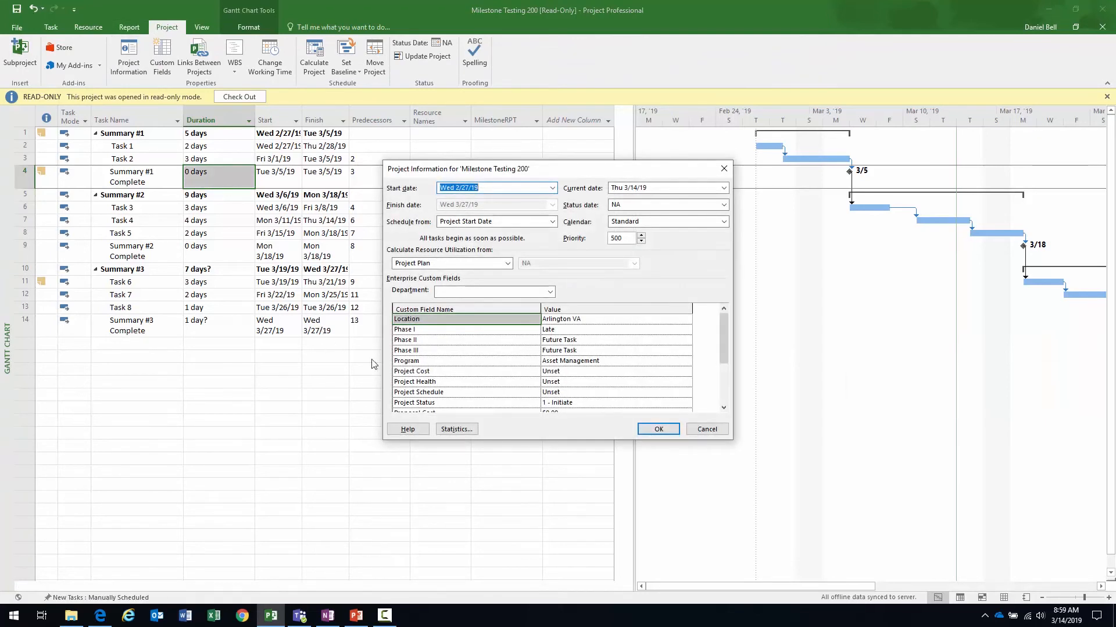
left_click(571, 329)
left_click(706, 429)
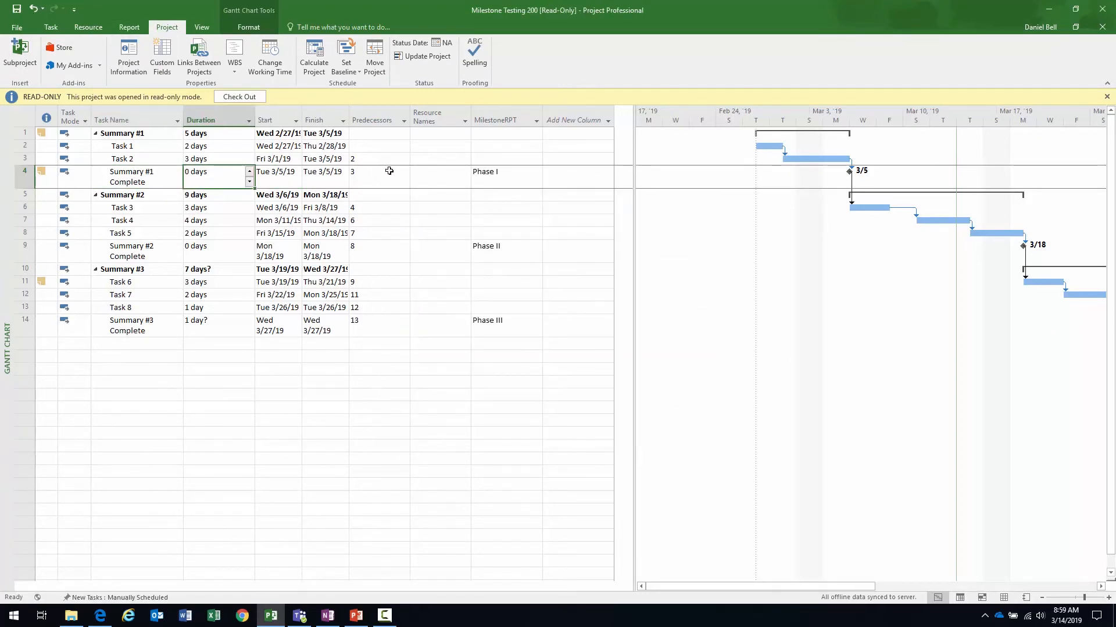
left_click(298, 177)
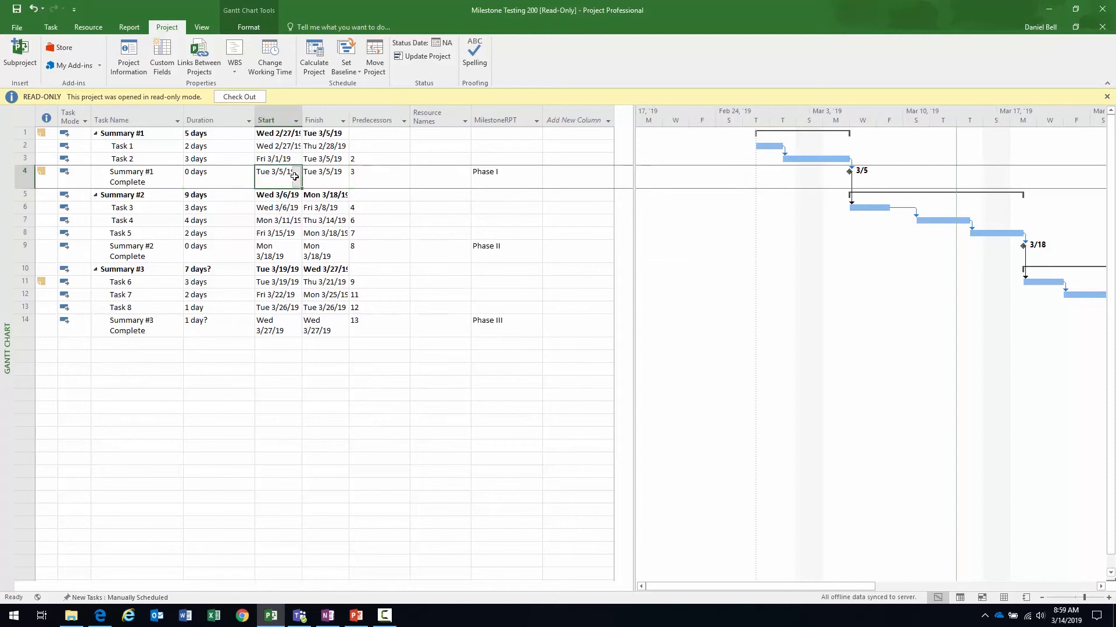
left_click(336, 178)
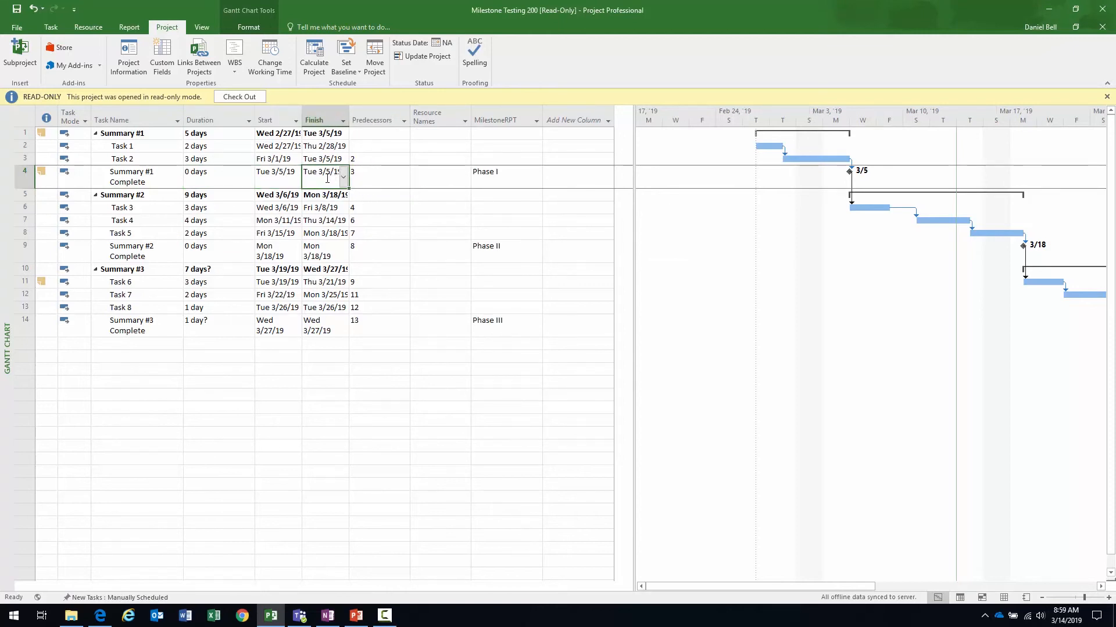
Set the percent complete of Summary #1 Complete to 100% in the task details form and hide the form.
left_click(240, 175)
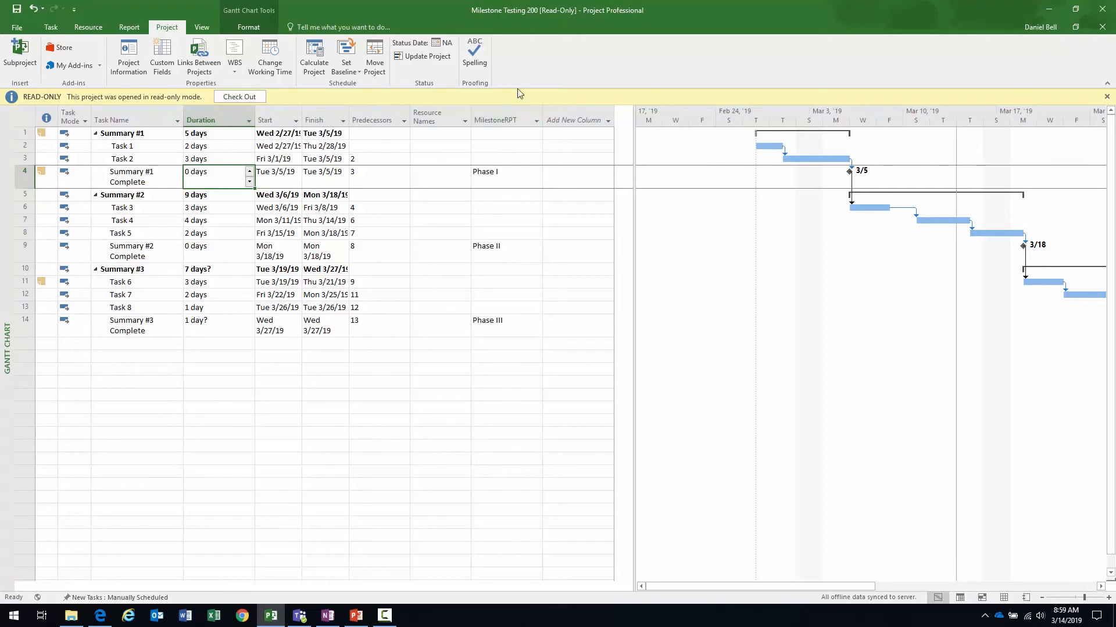
left_click(208, 29)
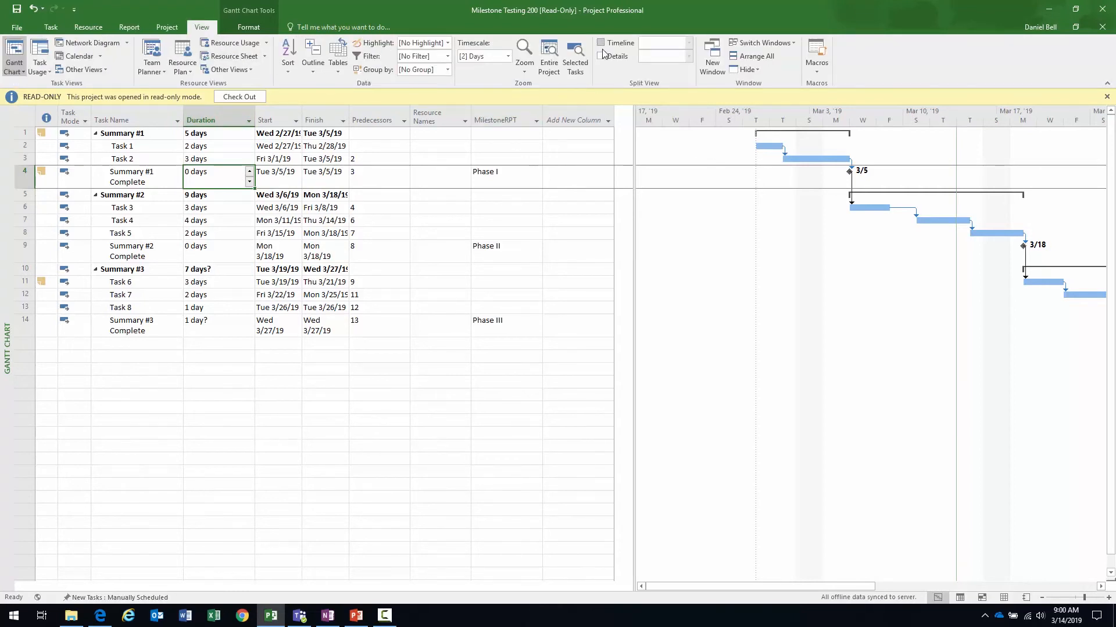
left_click(601, 56)
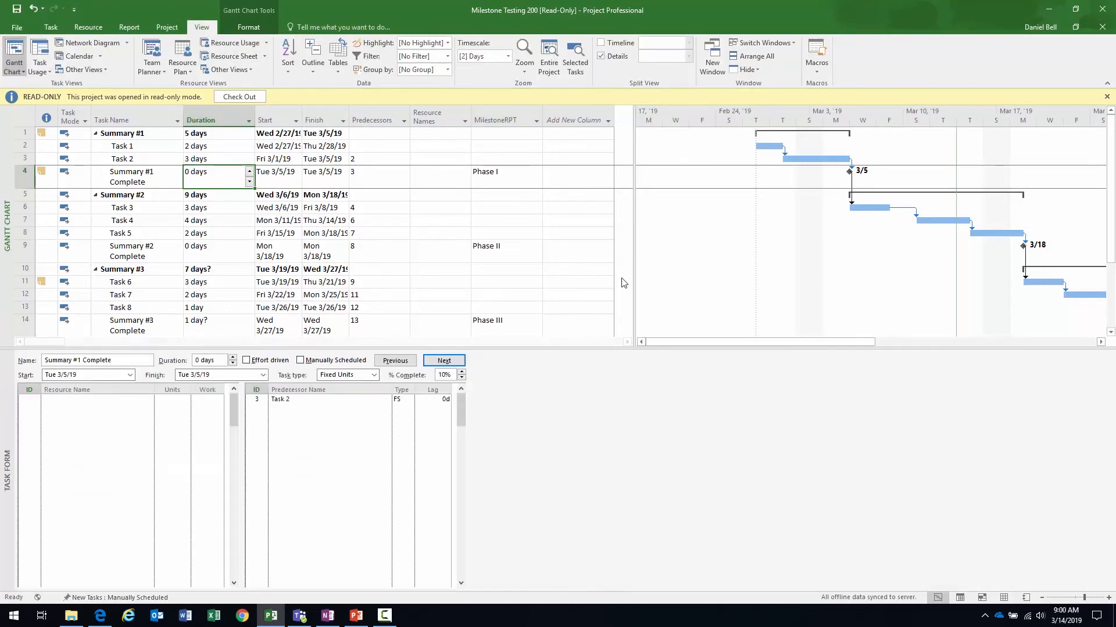
left_click(448, 376)
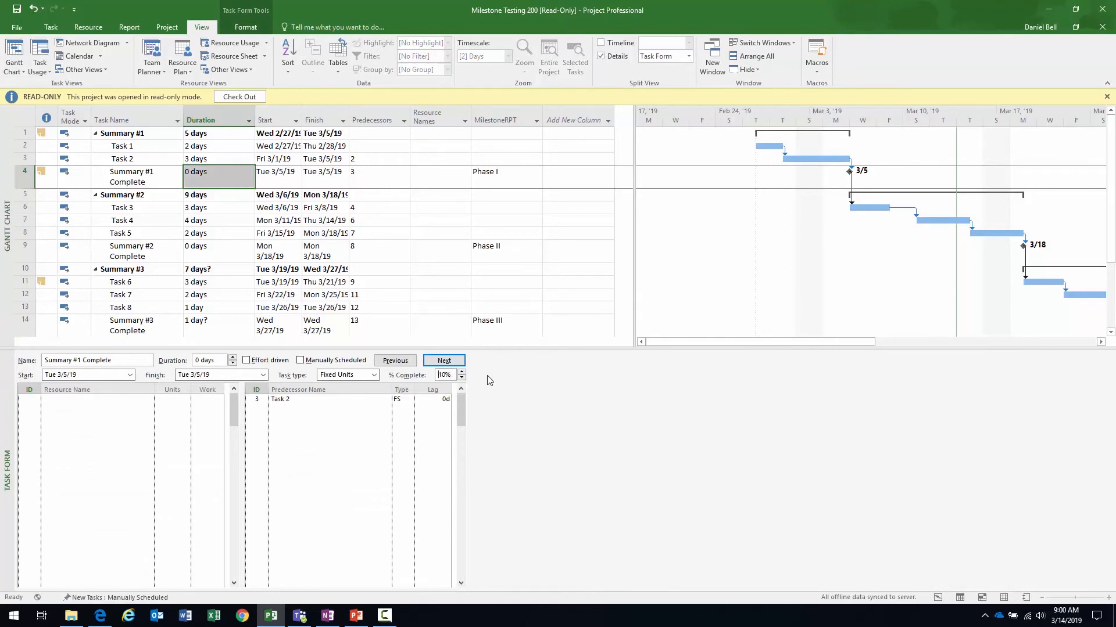
type("10")
left_click(395, 361)
right_click(576, 427)
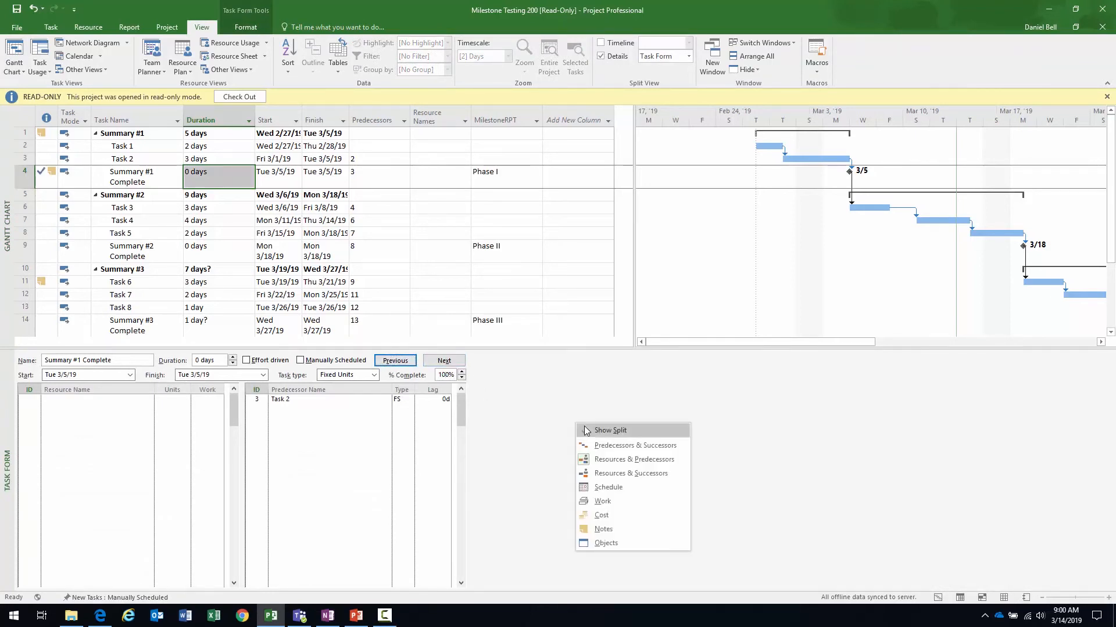
left_click(584, 430)
Recheck the Phase I status in the project information with Summary #1 Complete marked 100% complete.
left_click(166, 28)
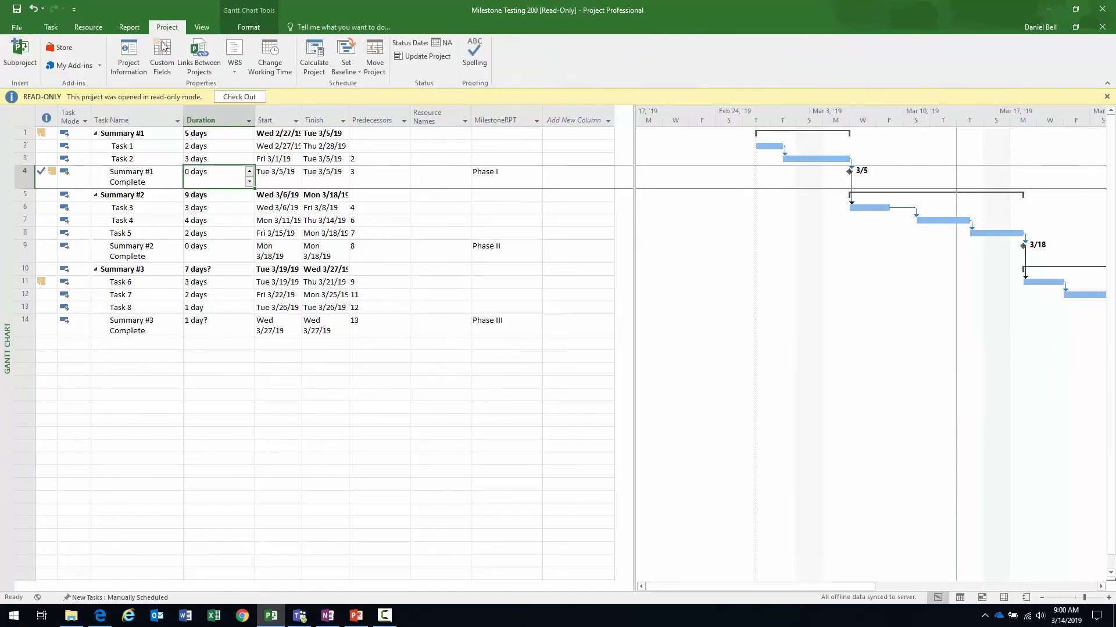
left_click(129, 57)
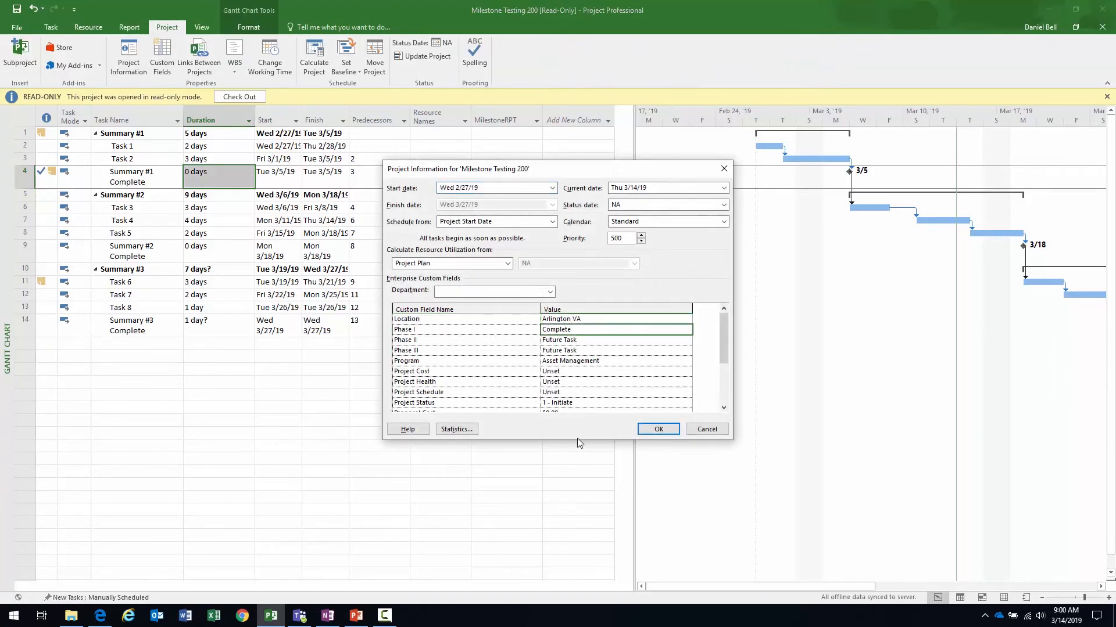
left_click(658, 429)
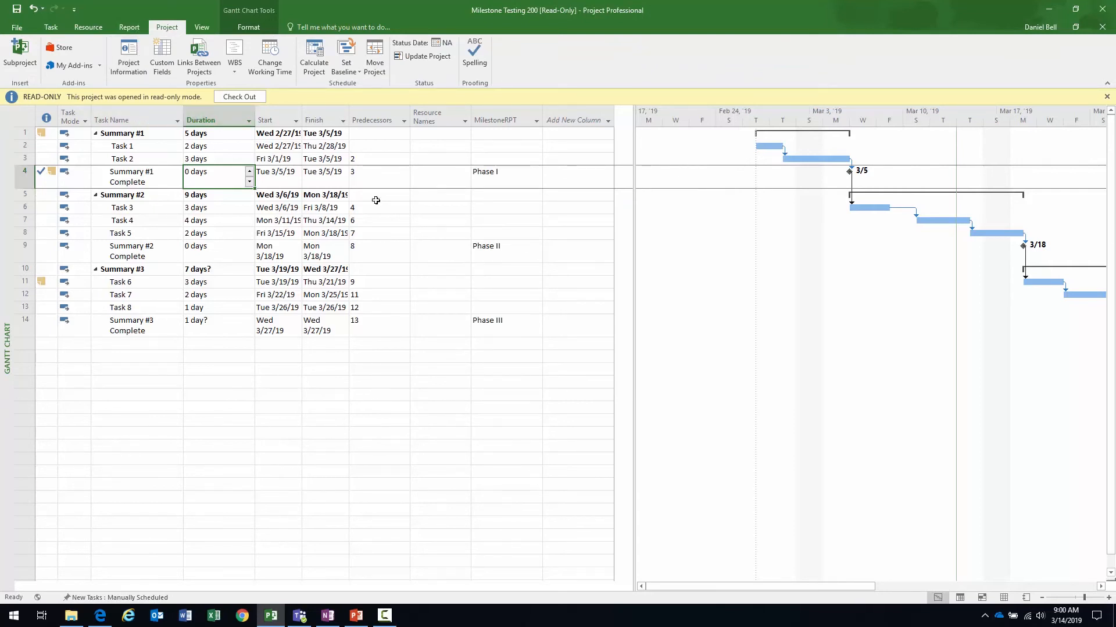
Reduce the duration of Task 4 under Summary #2 to 3 days.
left_click(111, 181)
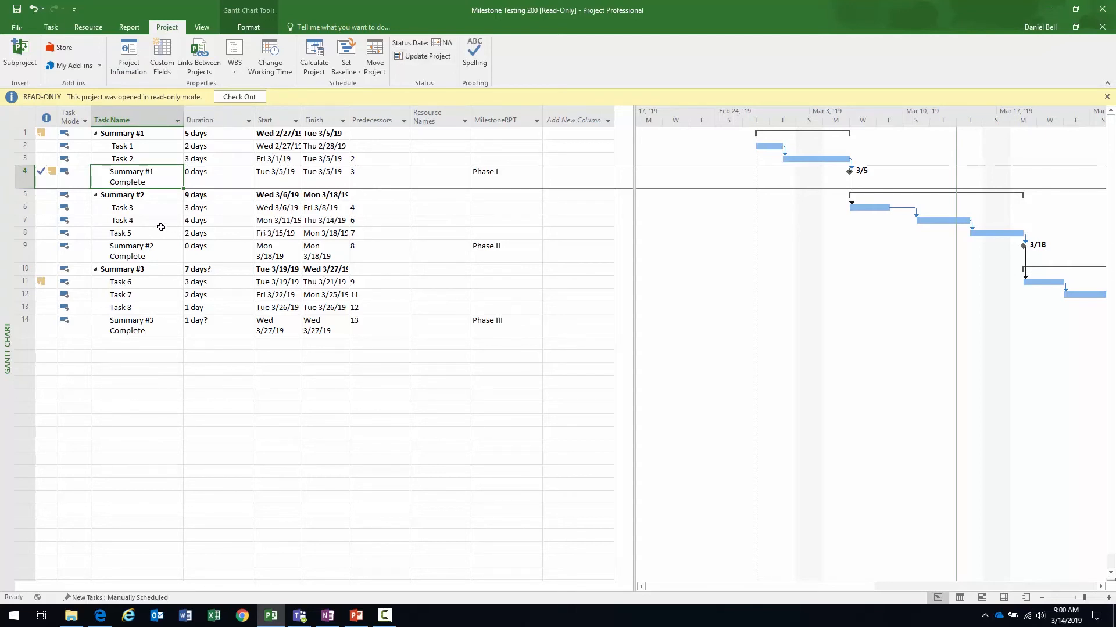
left_click(207, 219)
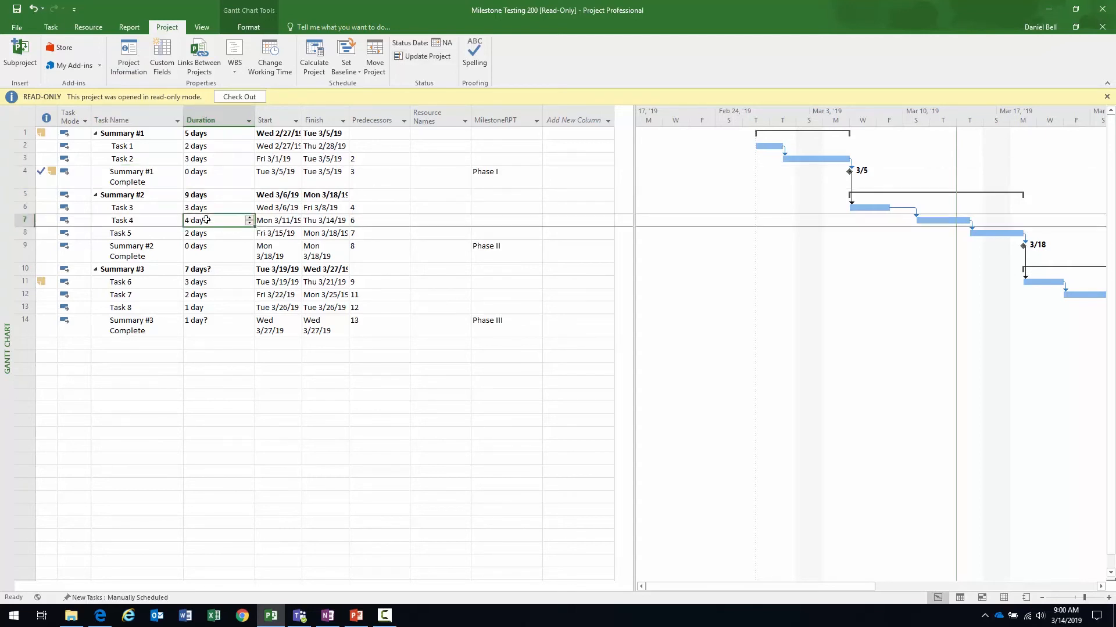
left_click(249, 224)
left_click(239, 176)
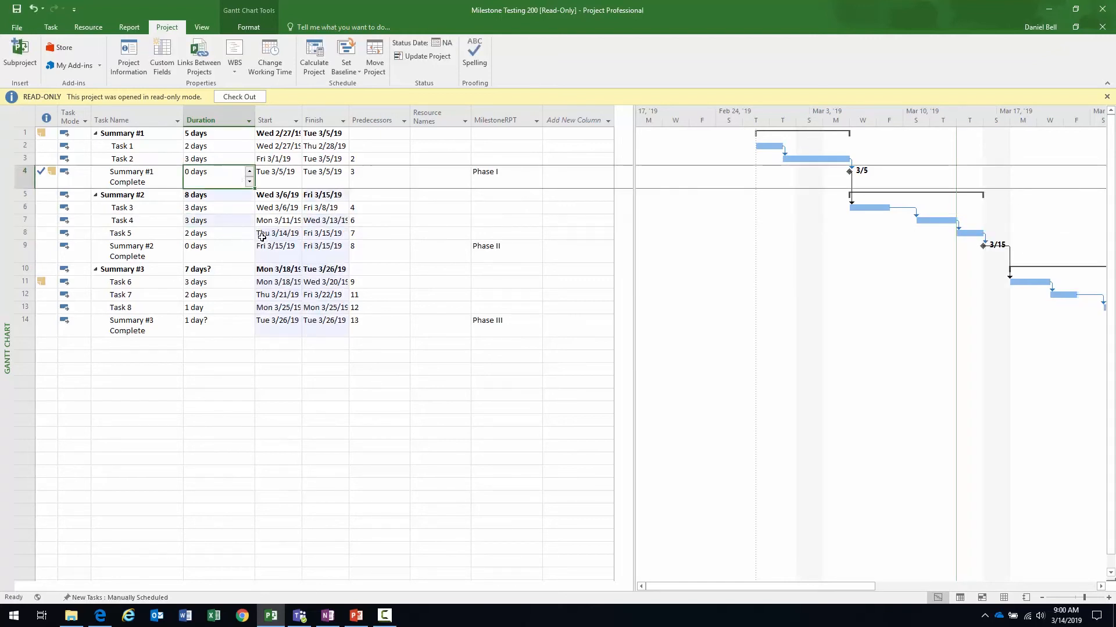
Set the durations of Task 3 and Task 4 under Summary #2 to 0 days.
left_click(231, 209)
type("0")
key("Return")
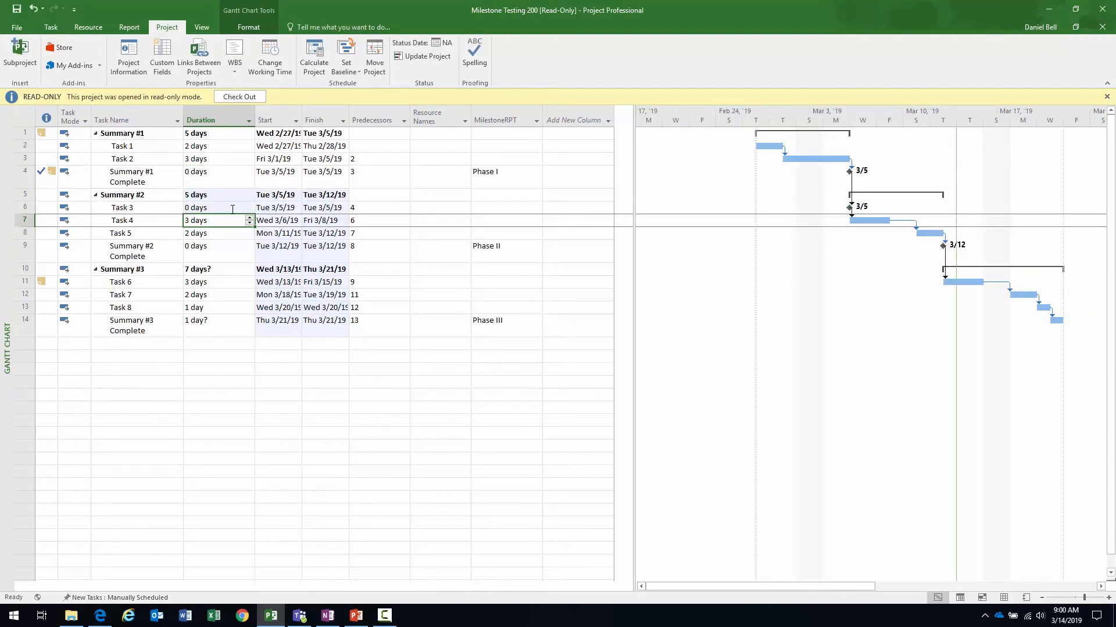
type("0")
key("Return")
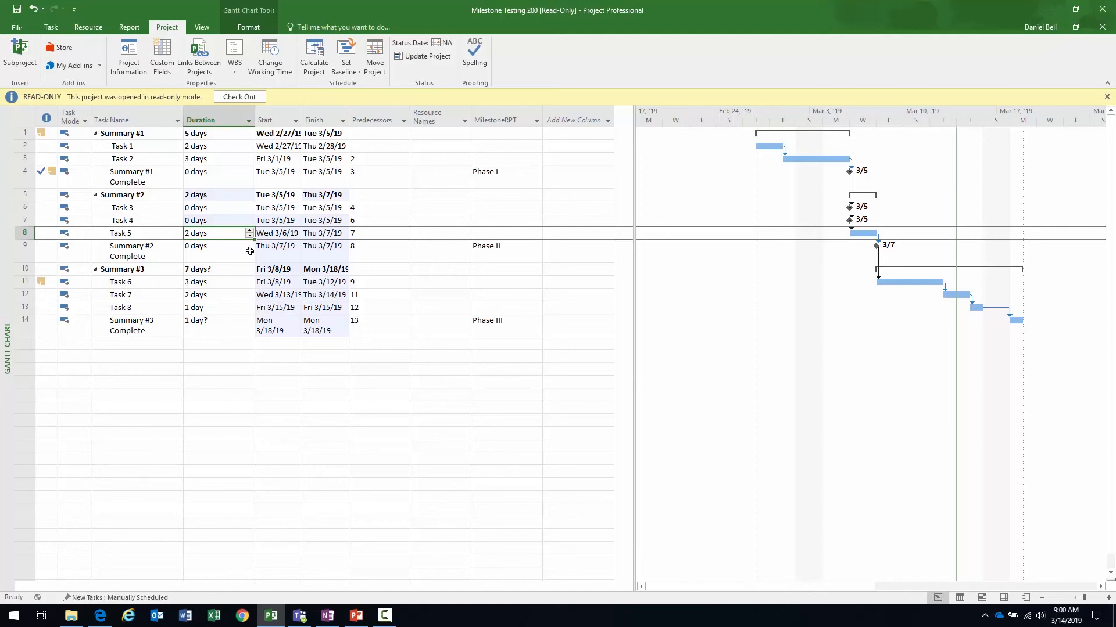
Check the Phase II value in the project information with the shortened Summary #2 tasks.
left_click(128, 58)
left_click(572, 342)
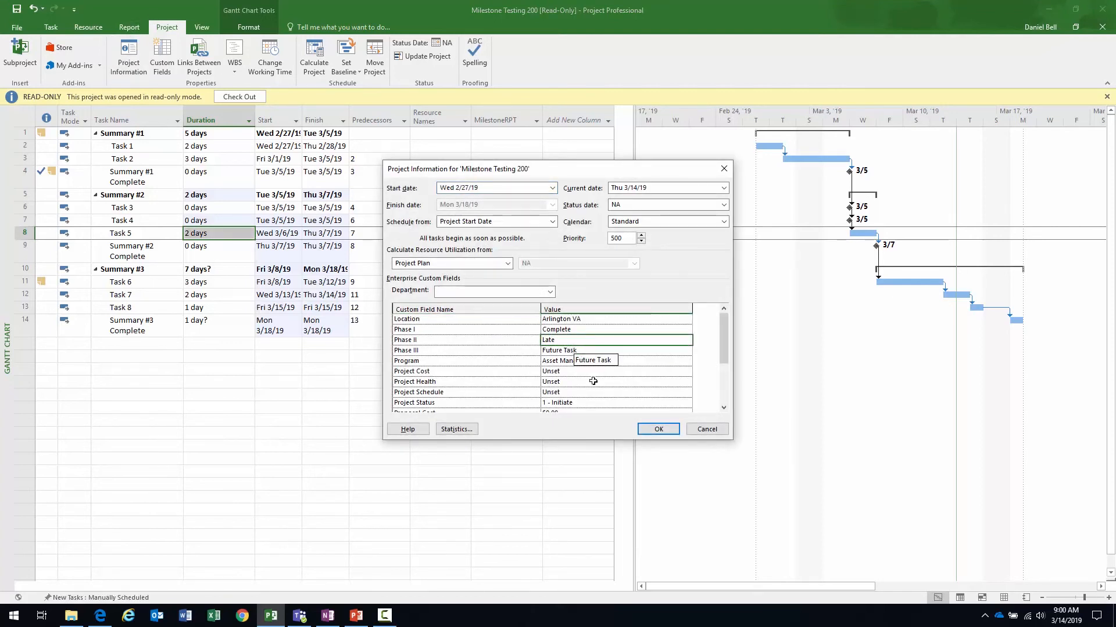
left_click(659, 429)
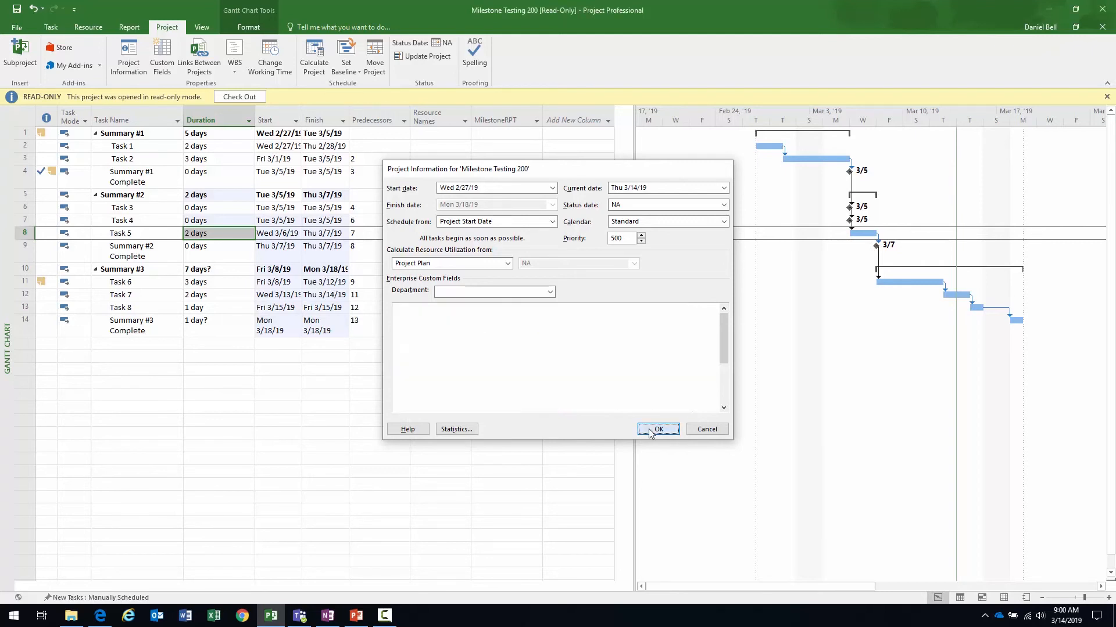
Check out the read-only Milestone Testing 200 project and publish its progress to Project Web App.
left_click(232, 97)
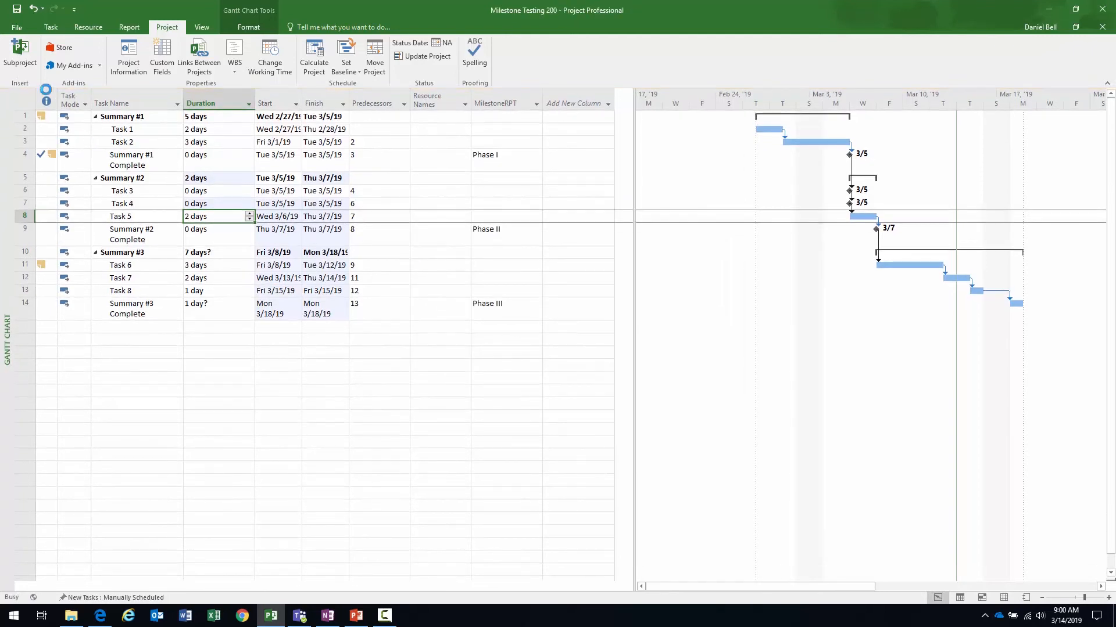
left_click(17, 27)
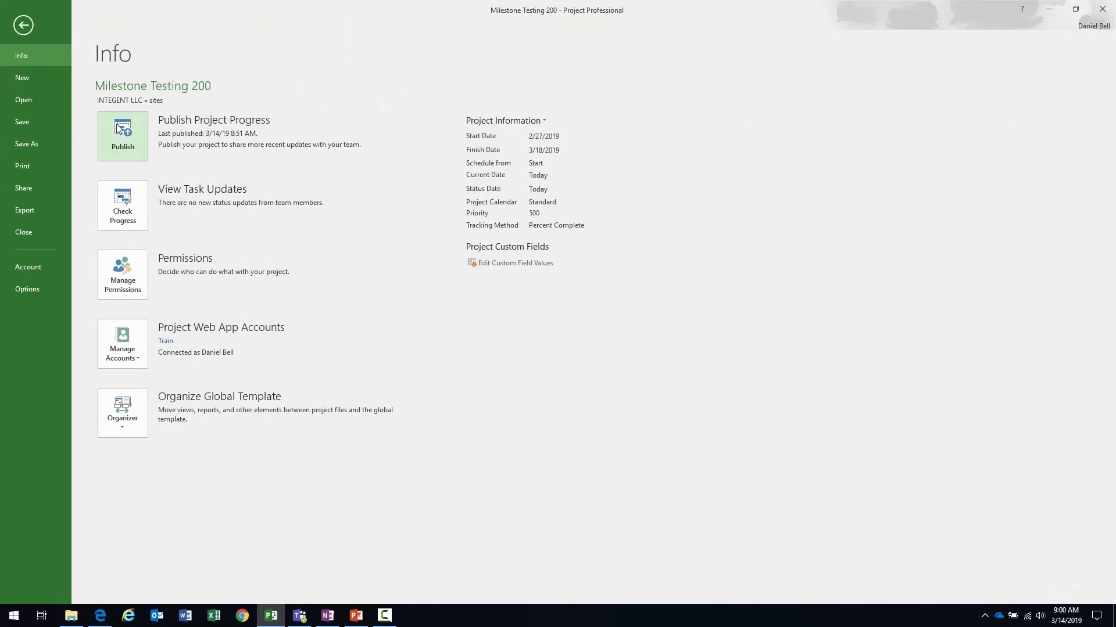
left_click(120, 130)
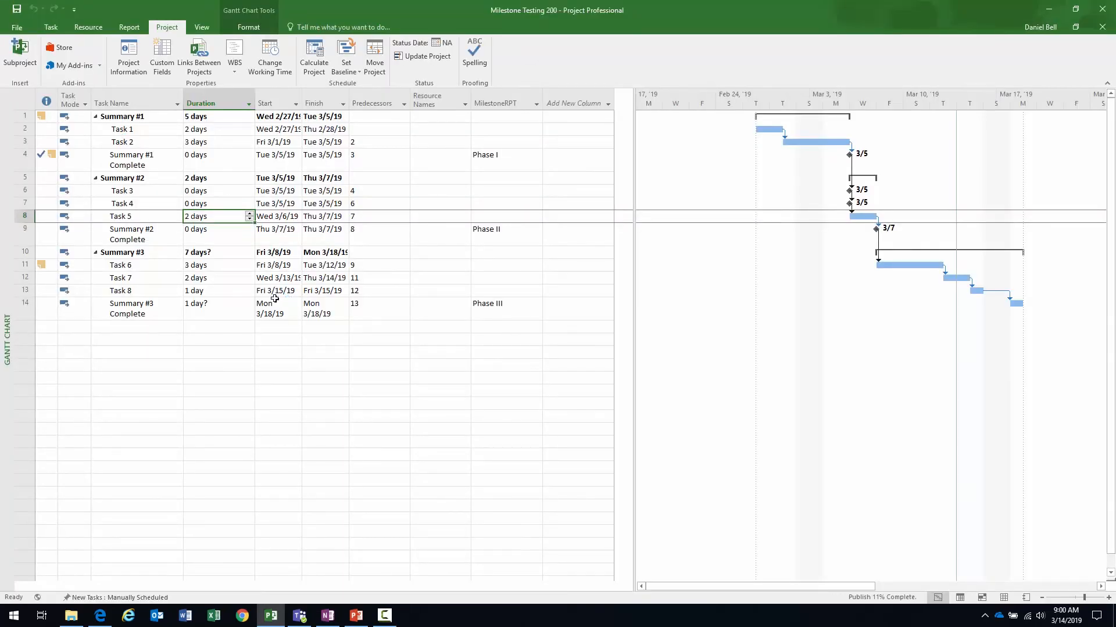
Close the Milestone Testing 200 project.
left_click(17, 28)
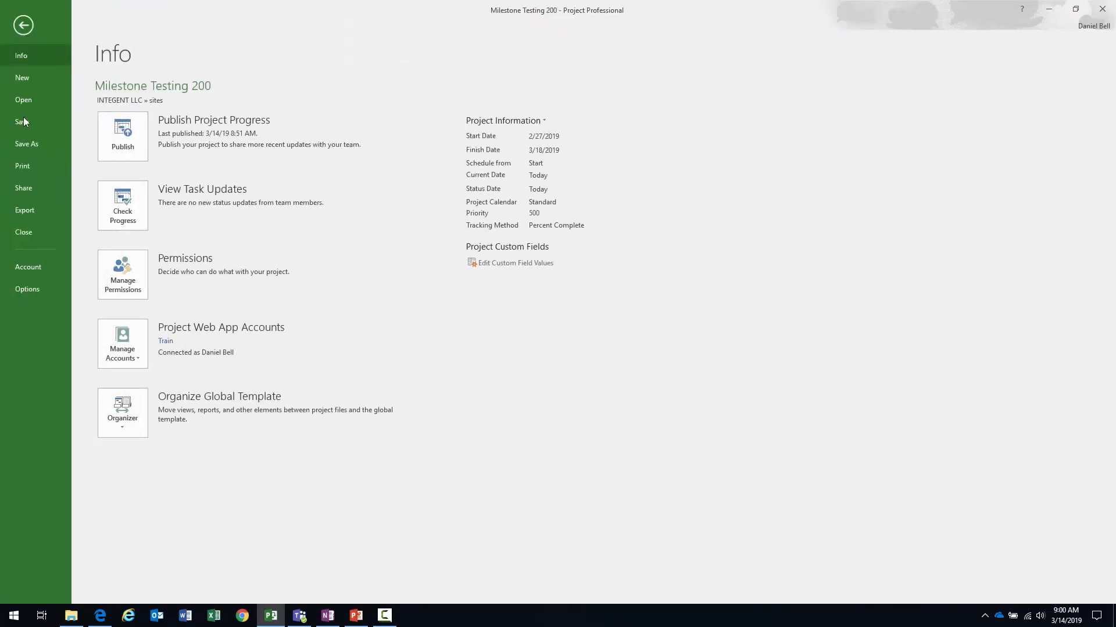
left_click(22, 233)
left_click(517, 343)
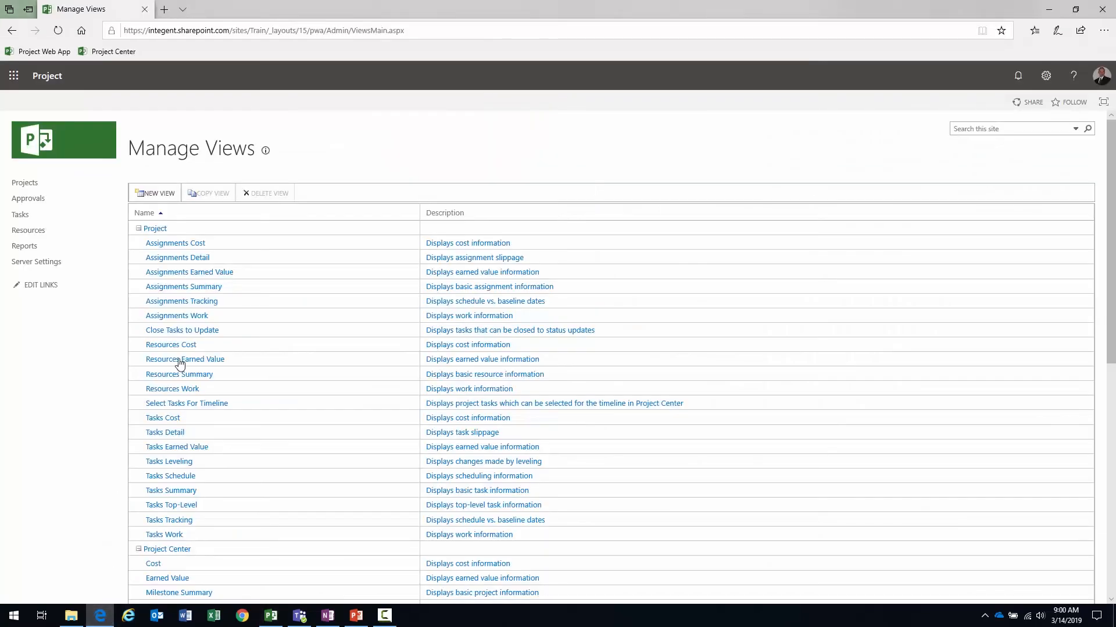
Open the Project Center in Project Web App and examine the Phase I, II and III indicators of Milestone Testing 200.
left_click(25, 185)
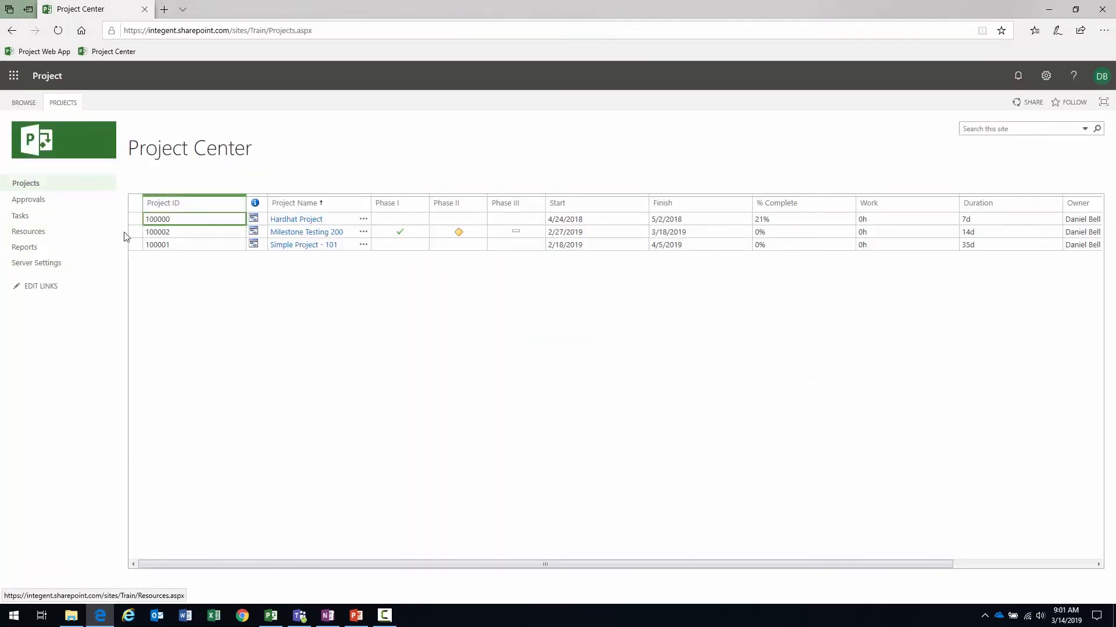
left_click(135, 235)
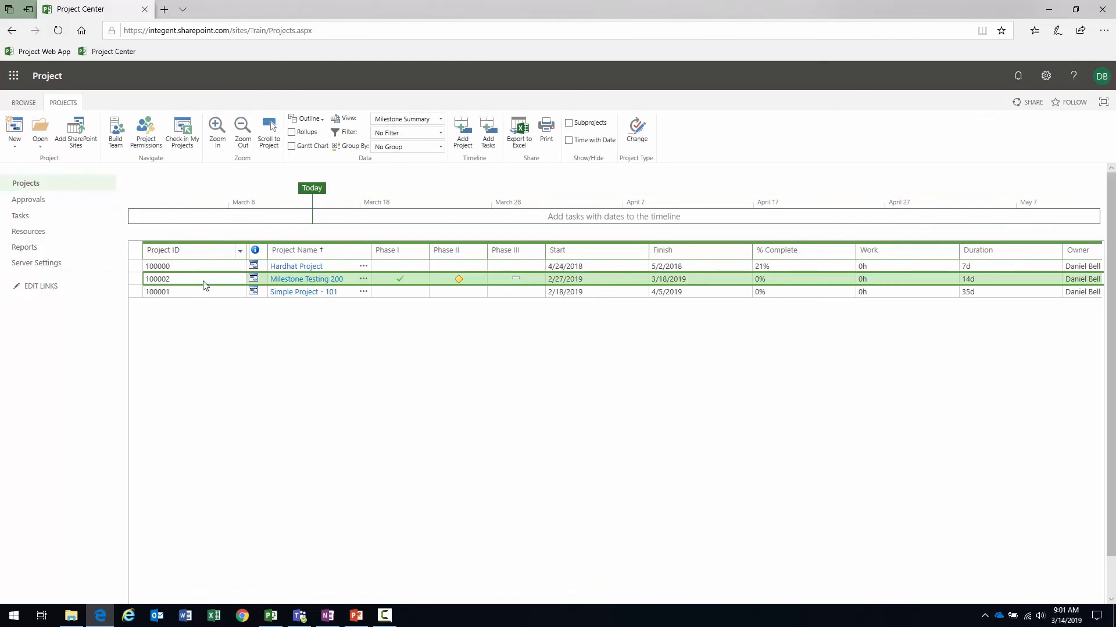
left_click(400, 281)
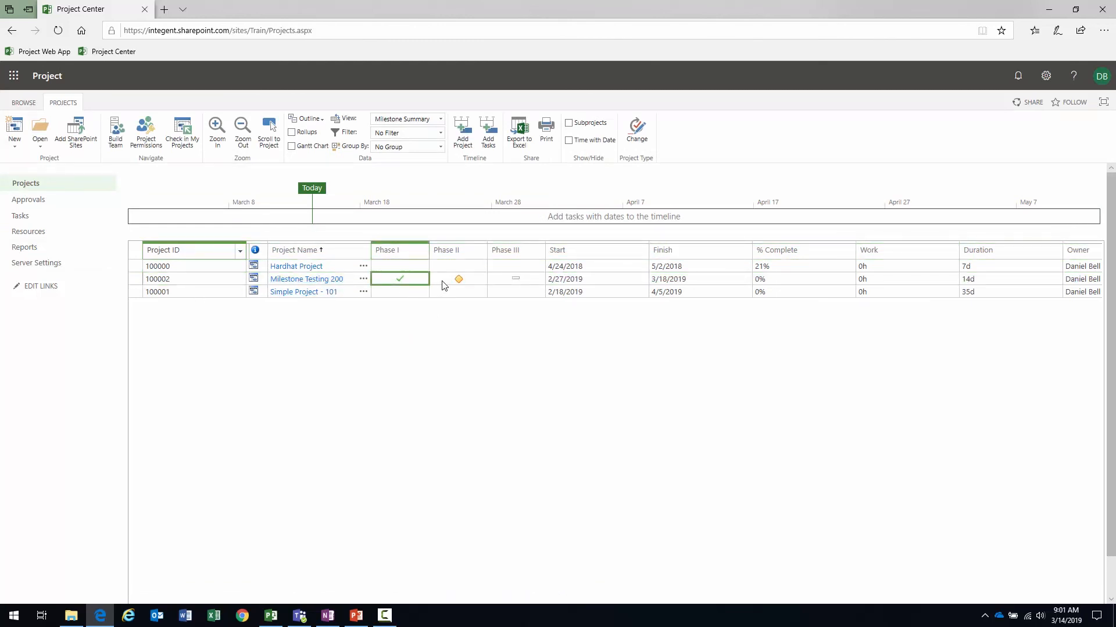
left_click(464, 282)
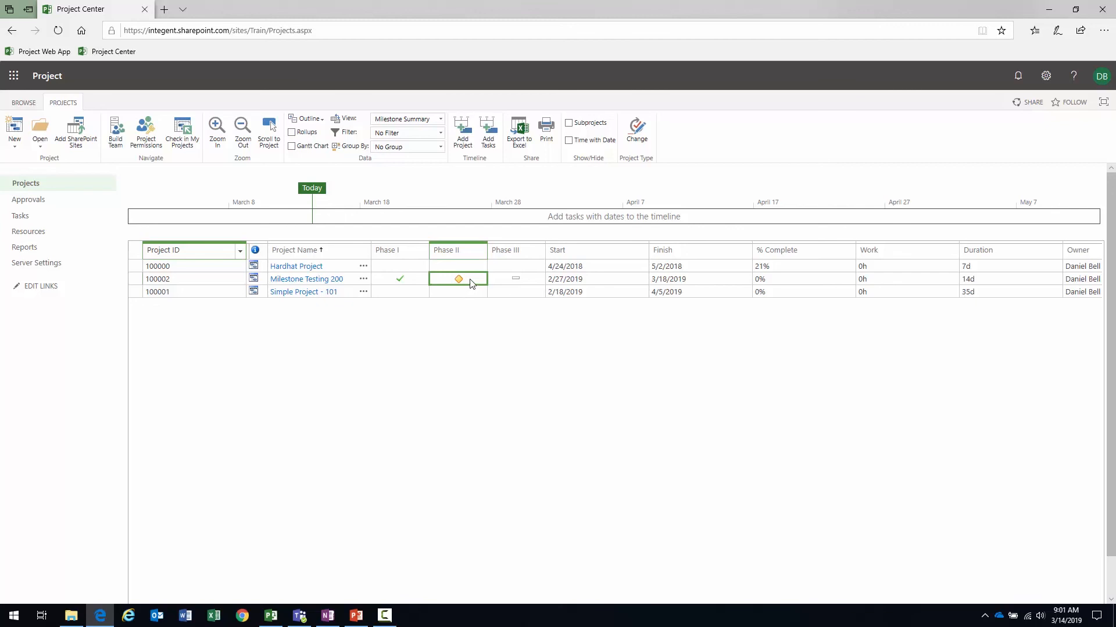
left_click(496, 286)
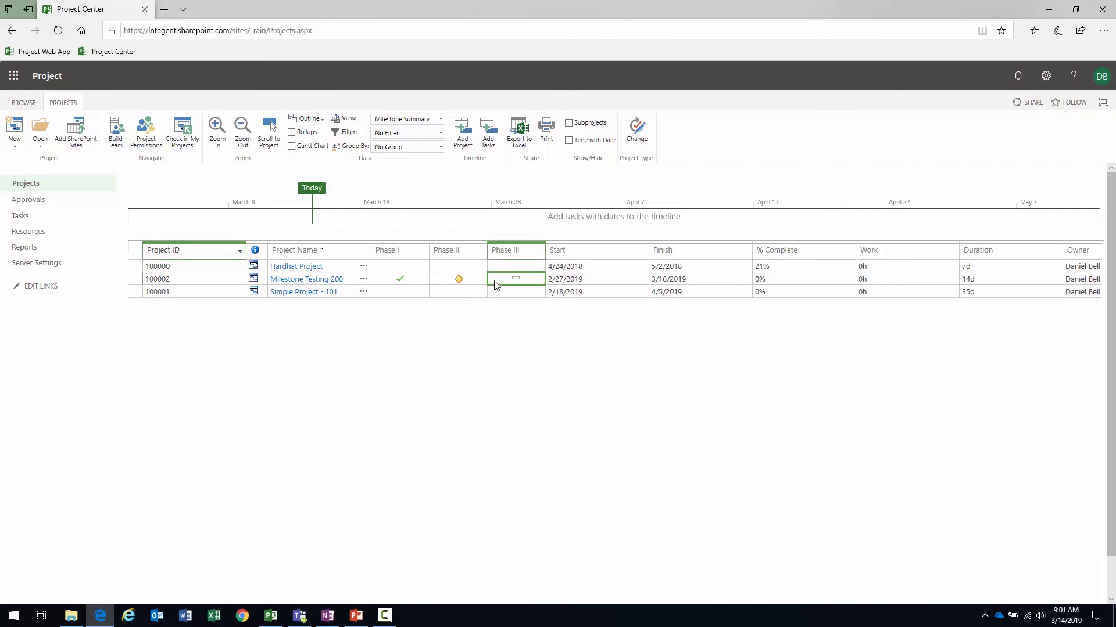